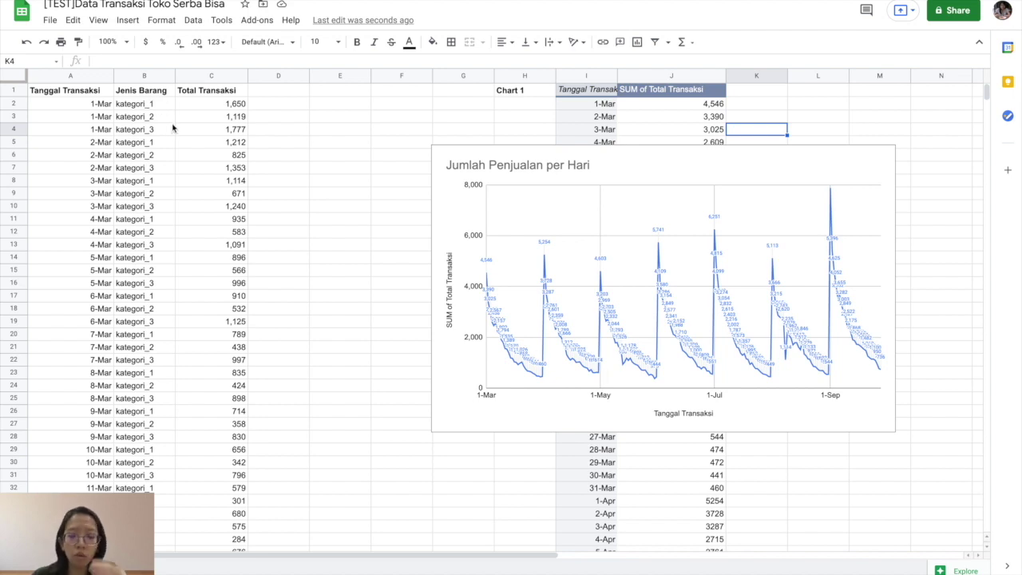
- Enter the label "Chart 2" in cell N1
scroll(634, 212, "right", 3)
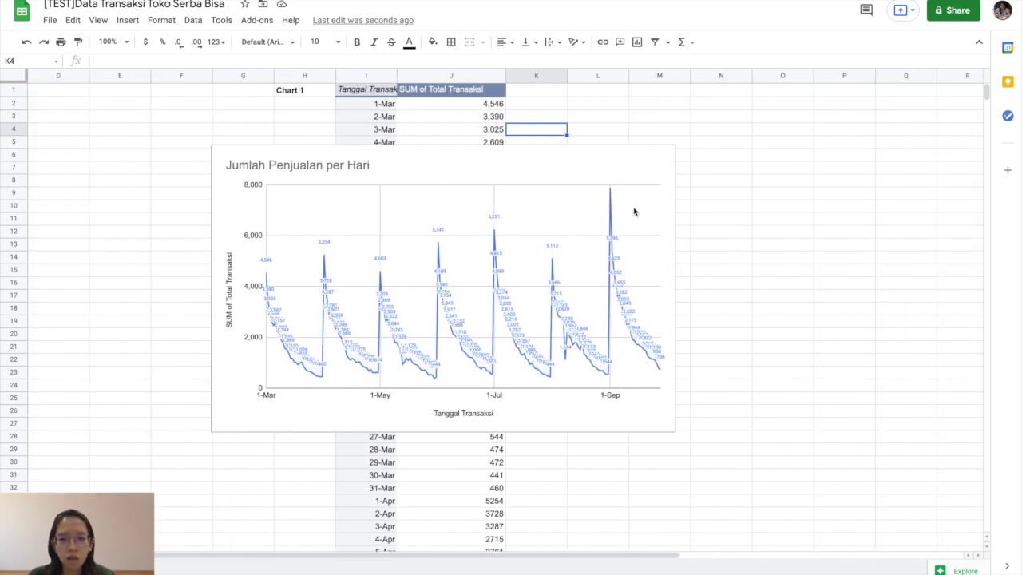
scroll(634, 212, "left", 3)
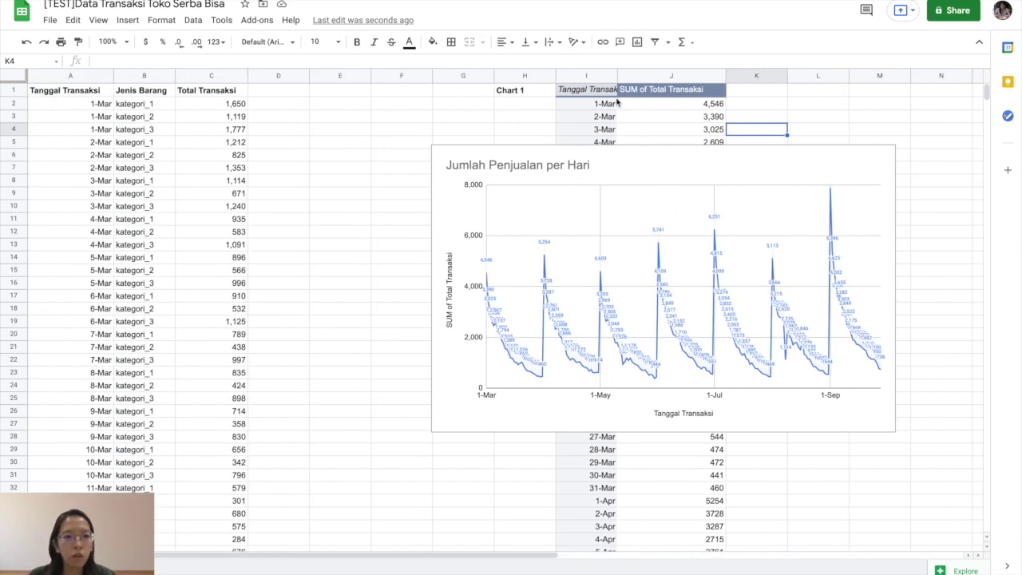
left_click(947, 93)
type("Ca")
type("ar")
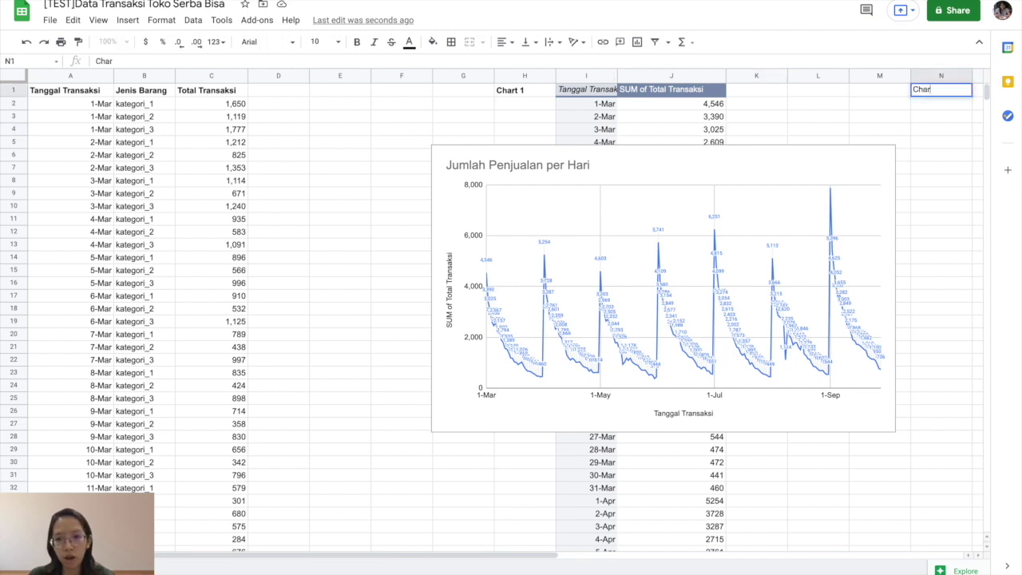
key("Return")
- Shrink the "Jumlah Penjualan per Hari" chart so that it ends at column K and row 22, and deselect it
left_click(835, 181)
left_click_drag(895, 432, 790, 366)
left_click(844, 327)
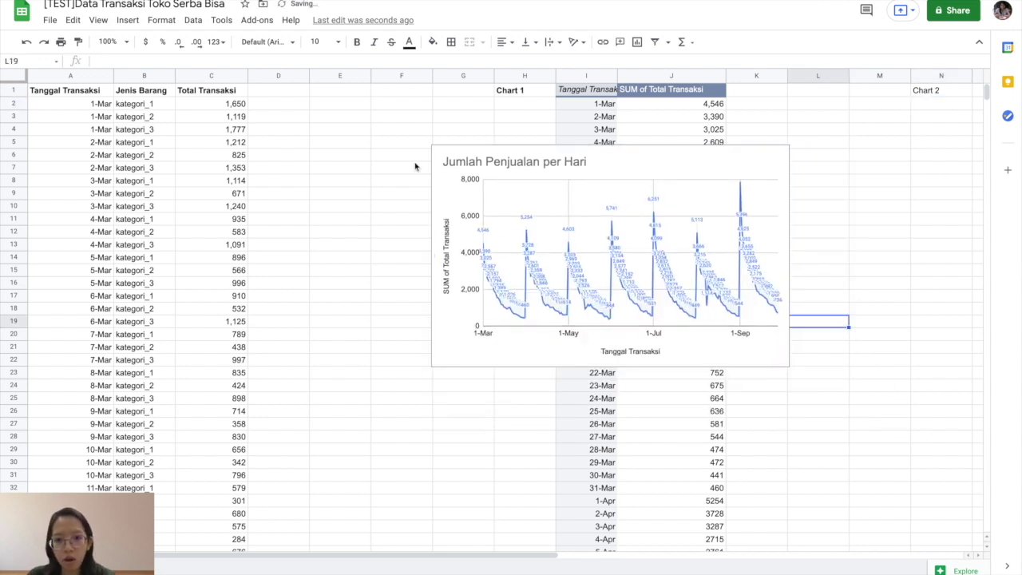
left_click(356, 184)
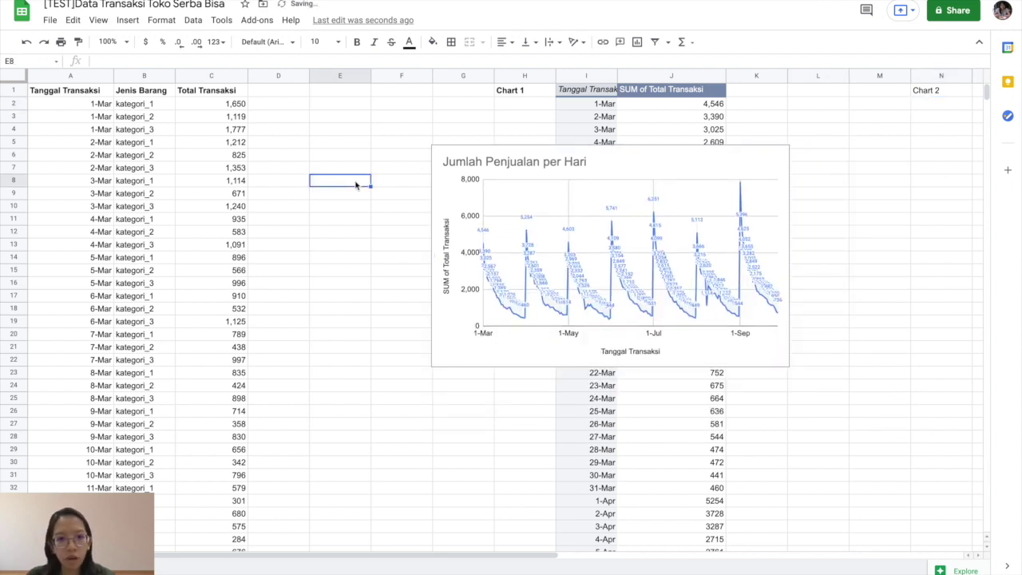
left_click(84, 76)
left_click(225, 78, "shift")
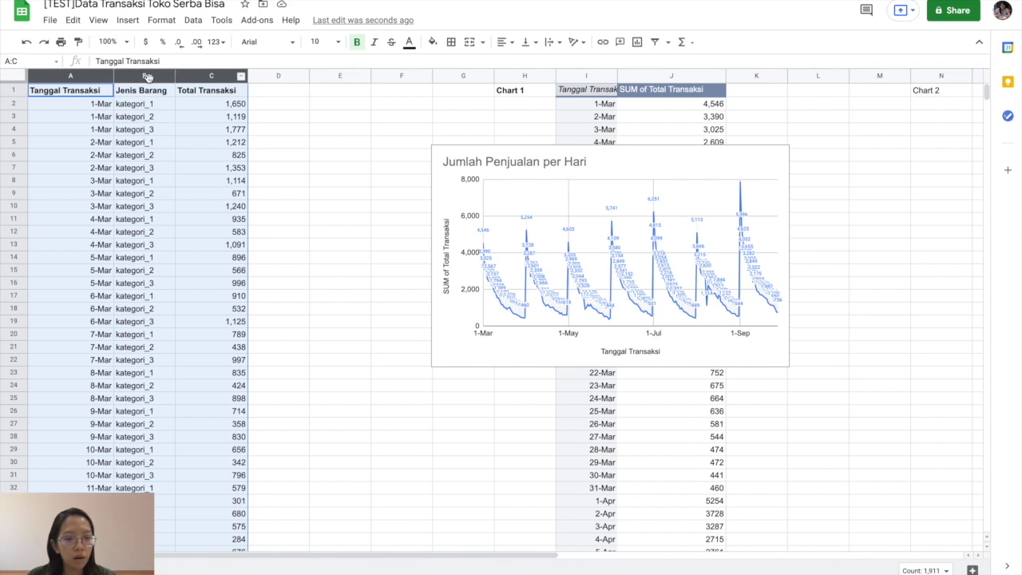
left_click(300, 126)
- Create a pivot table from columns A to C, placed in the existing sheet at cell O1 of Sheet1
left_click(77, 75)
left_click_drag(112, 74, 222, 75)
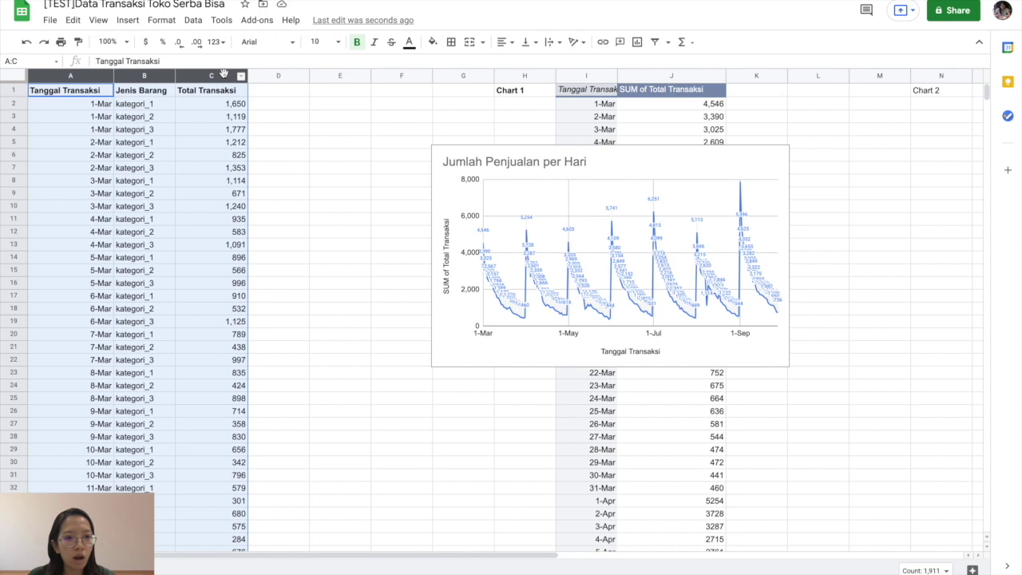
left_click(193, 21)
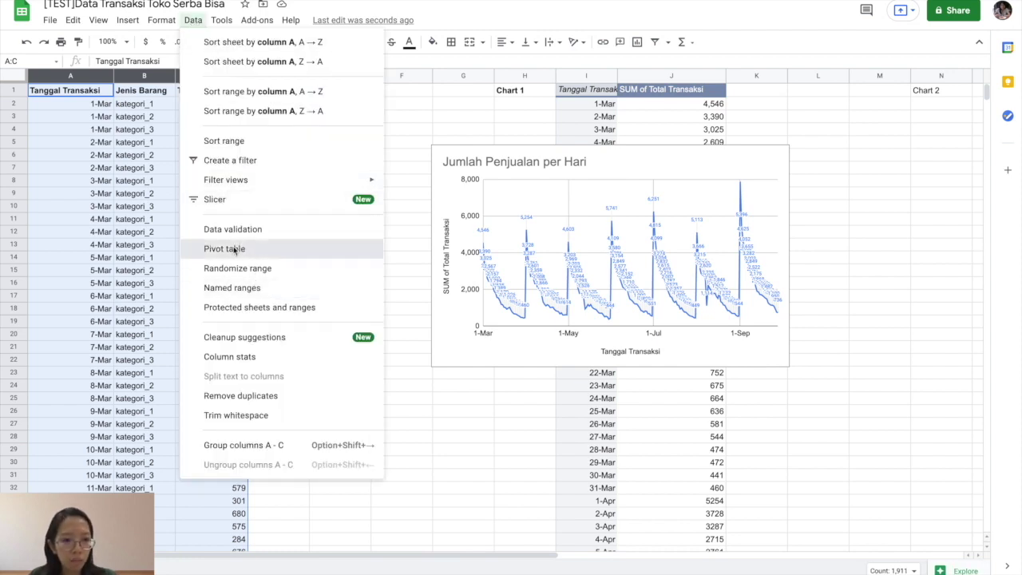
left_click(233, 249)
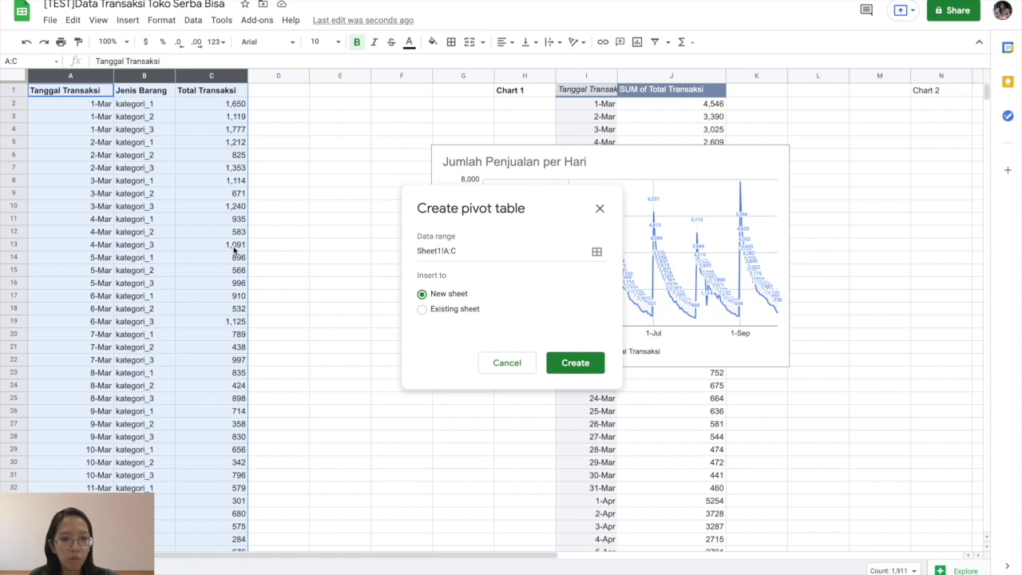
left_click(423, 310)
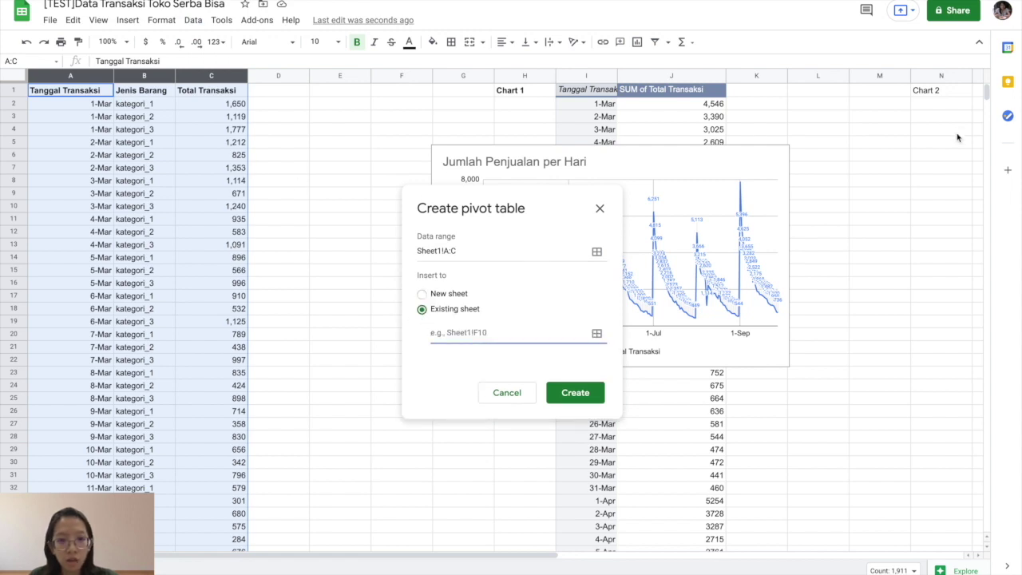
left_click(597, 333)
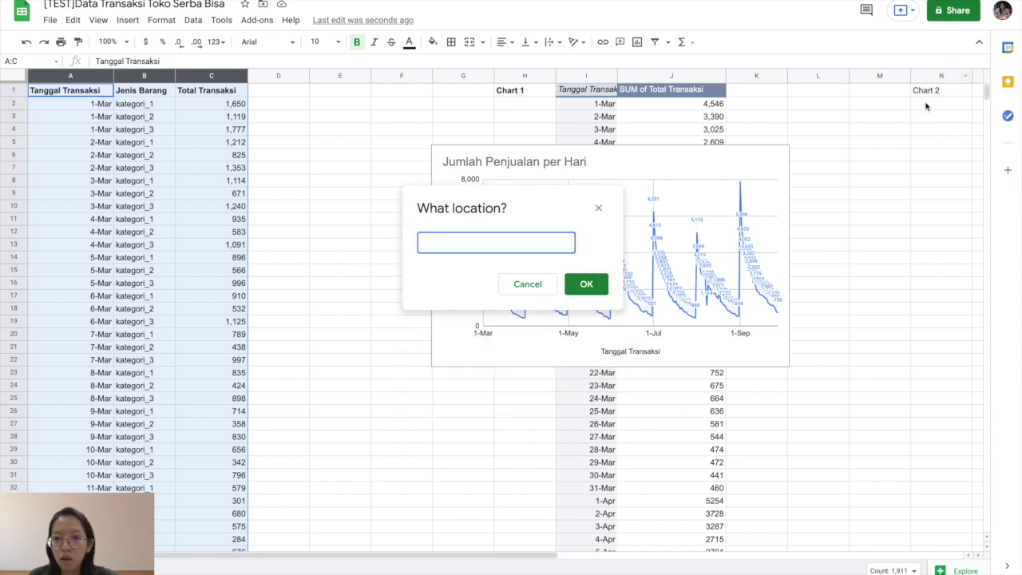
left_click(978, 92)
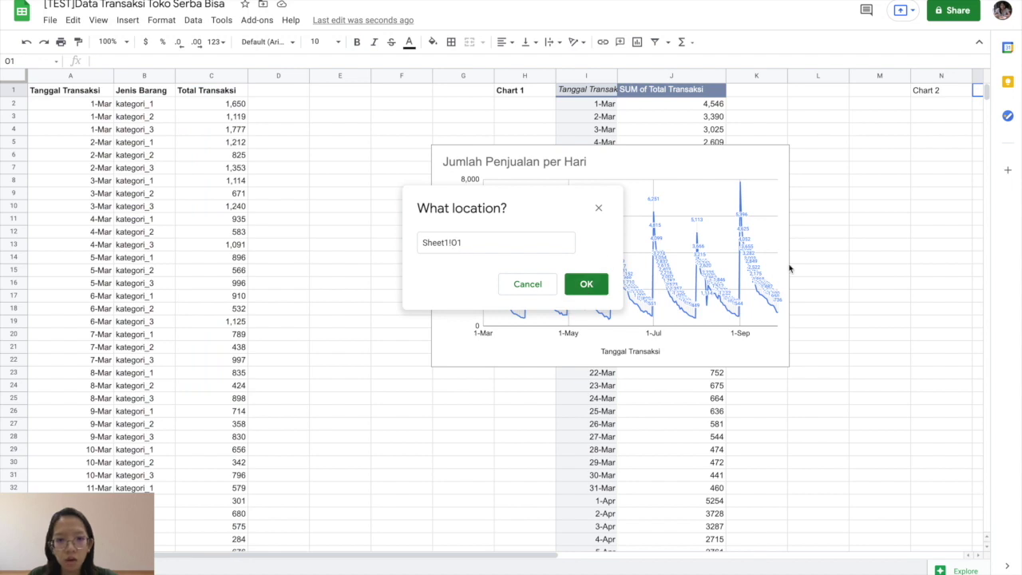
scroll(789, 268, "right", 5)
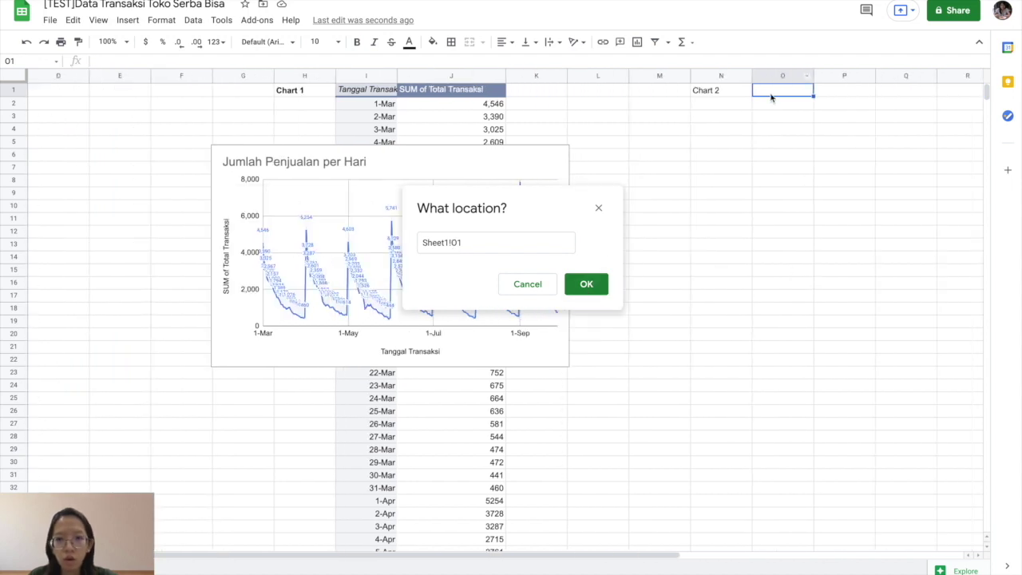
left_click(586, 285)
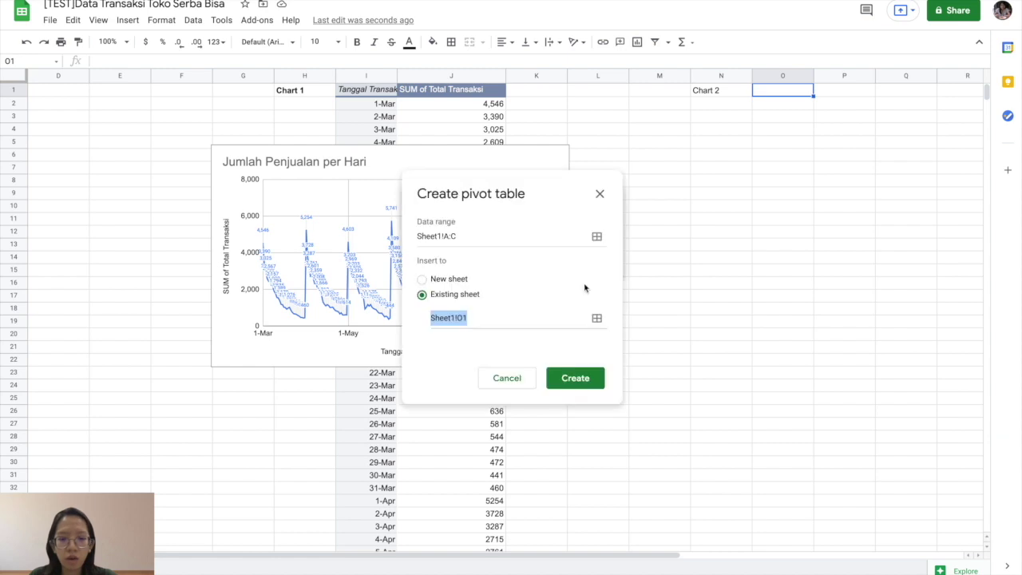
left_click(576, 378)
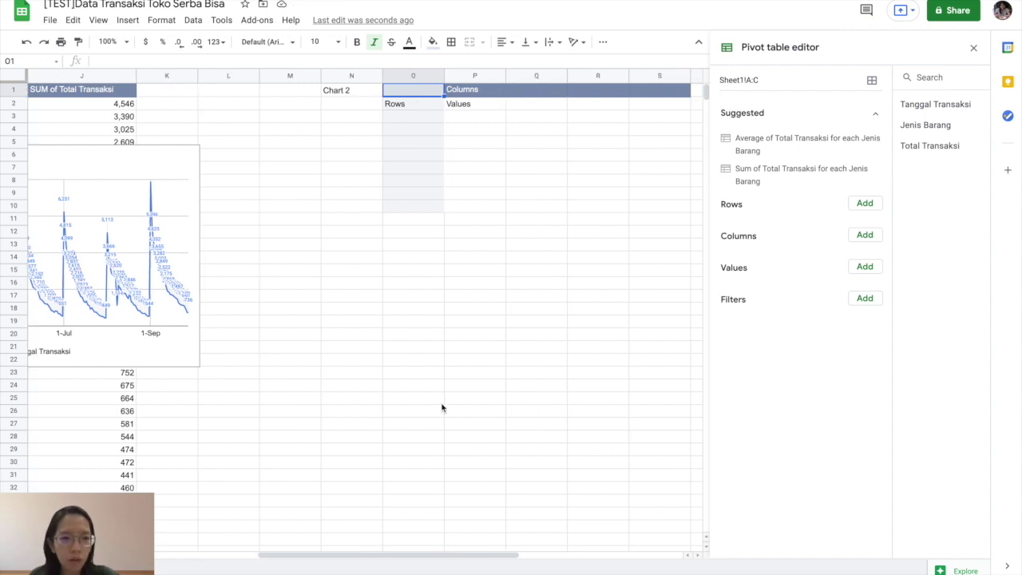
- Add Tanggal Transaksi as the pivot table's rows and Jenis Barang as its columns
scroll(357, 327, "left", 3)
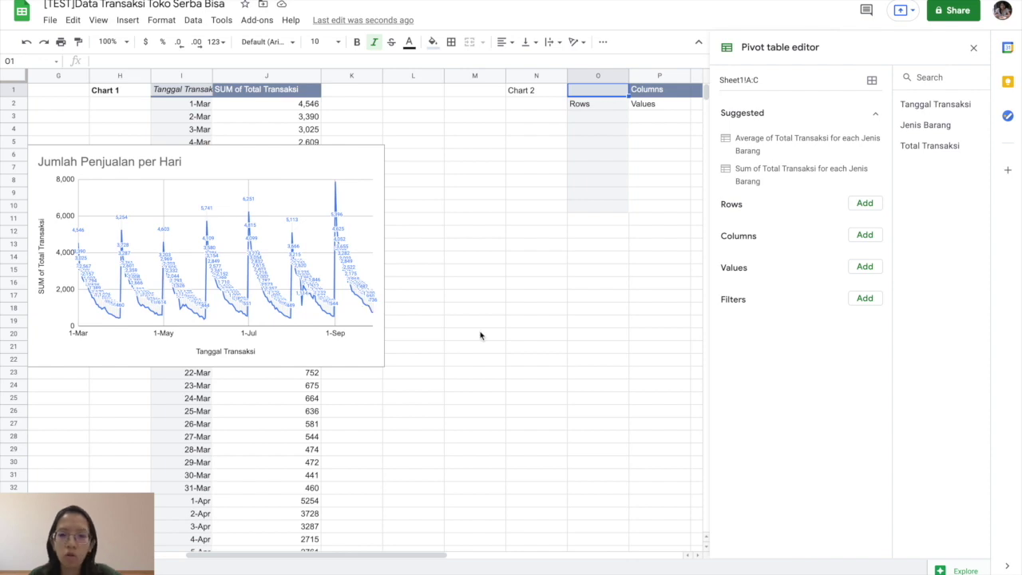
scroll(480, 335, "right", 2)
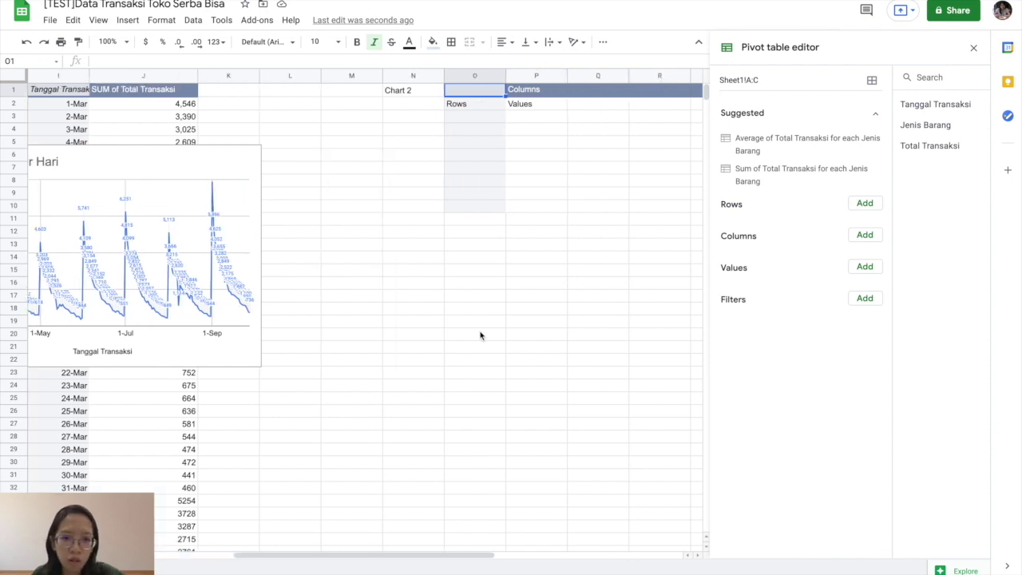
left_click(866, 205)
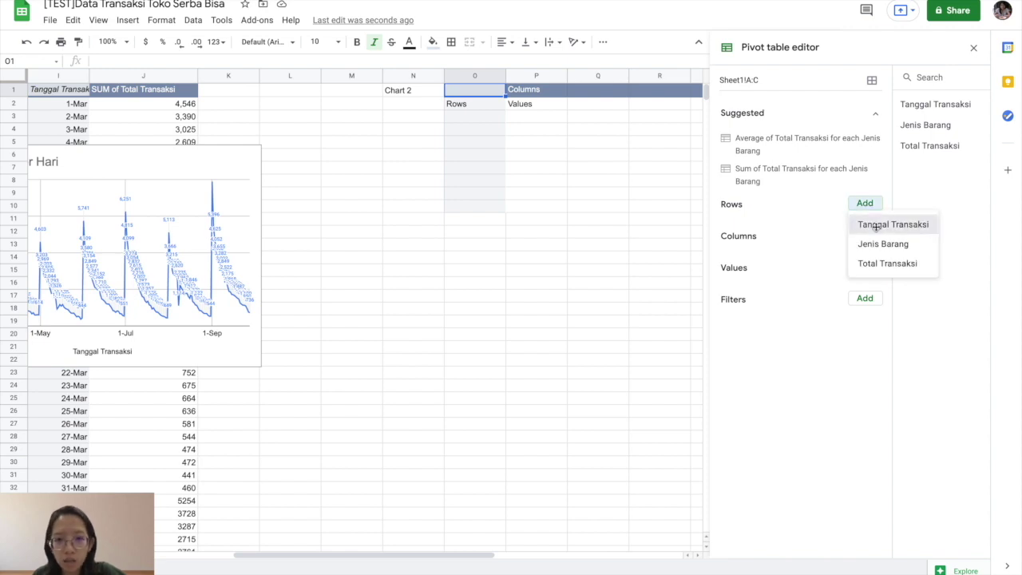
left_click(876, 226)
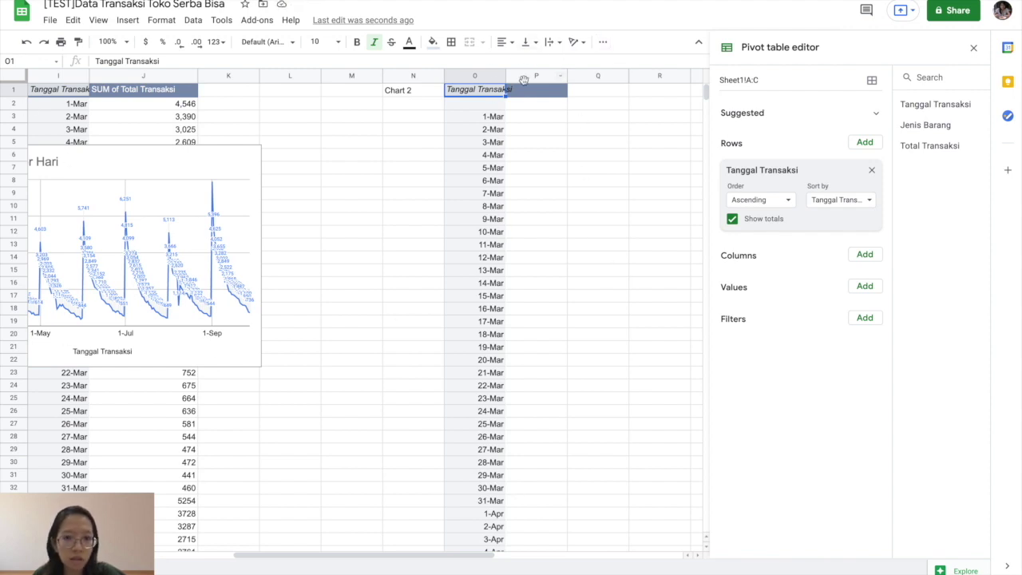
left_click(863, 256)
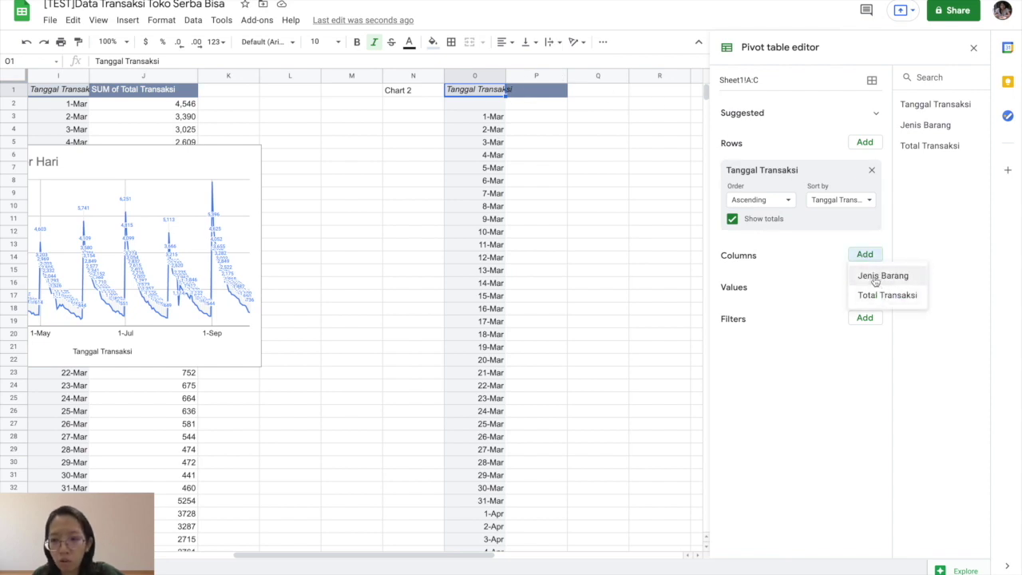
left_click(874, 276)
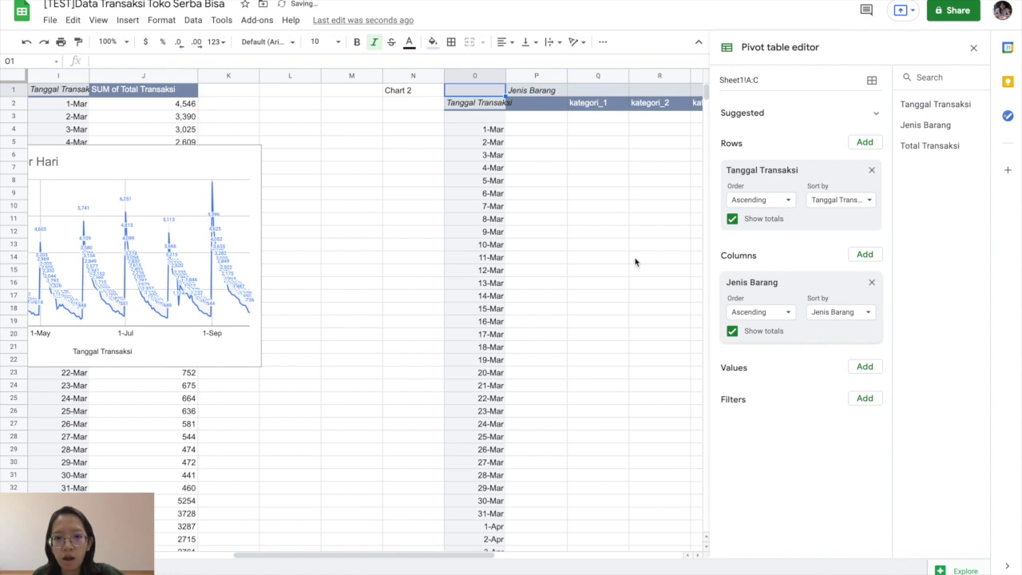
- Add Total Transaksi as the pivot table's SUM values and turn off the totals for both rows and columns
scroll(639, 260, "right", 3)
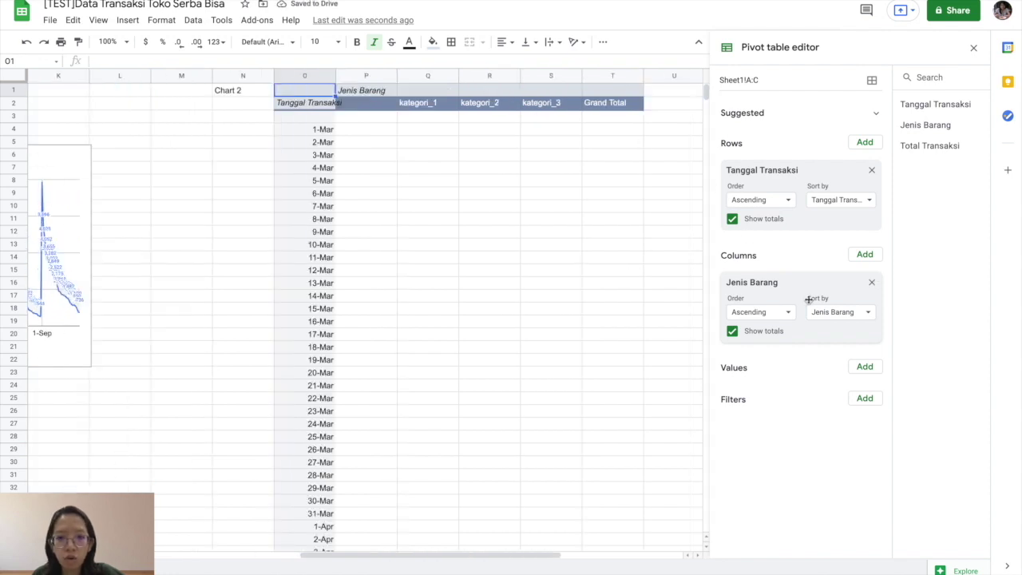
left_click(866, 366)
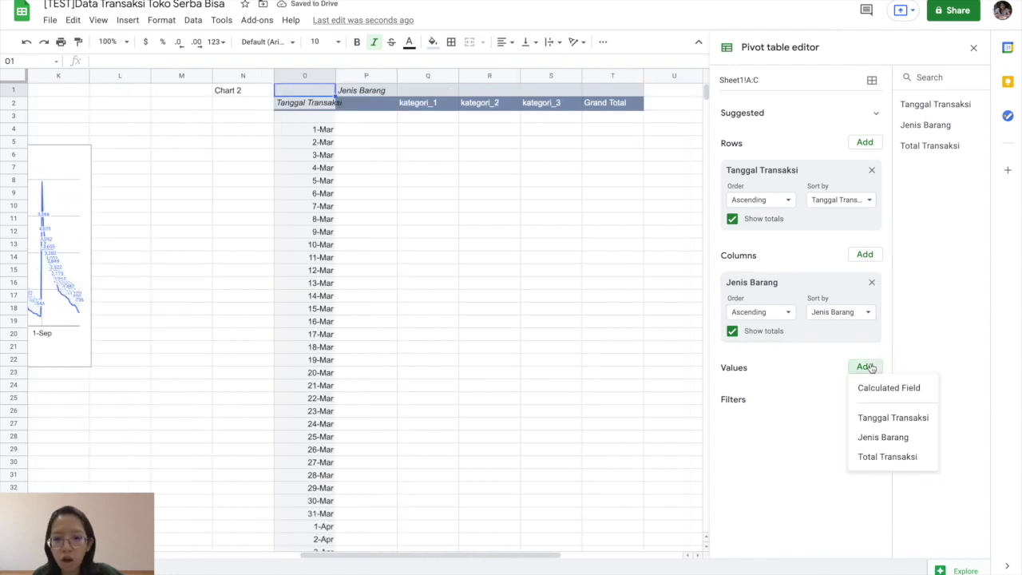
left_click(885, 457)
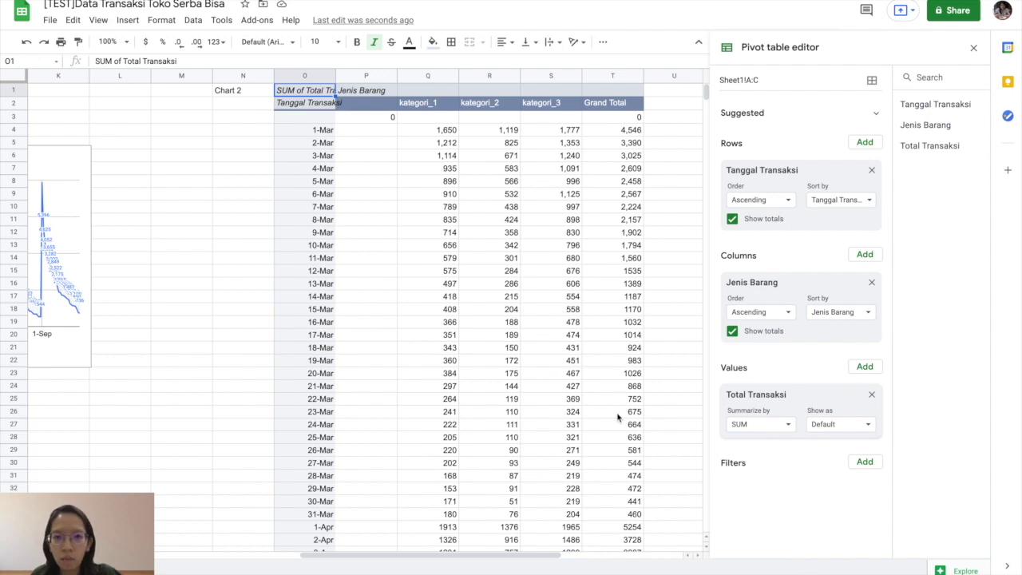
left_click(732, 220)
left_click(733, 332)
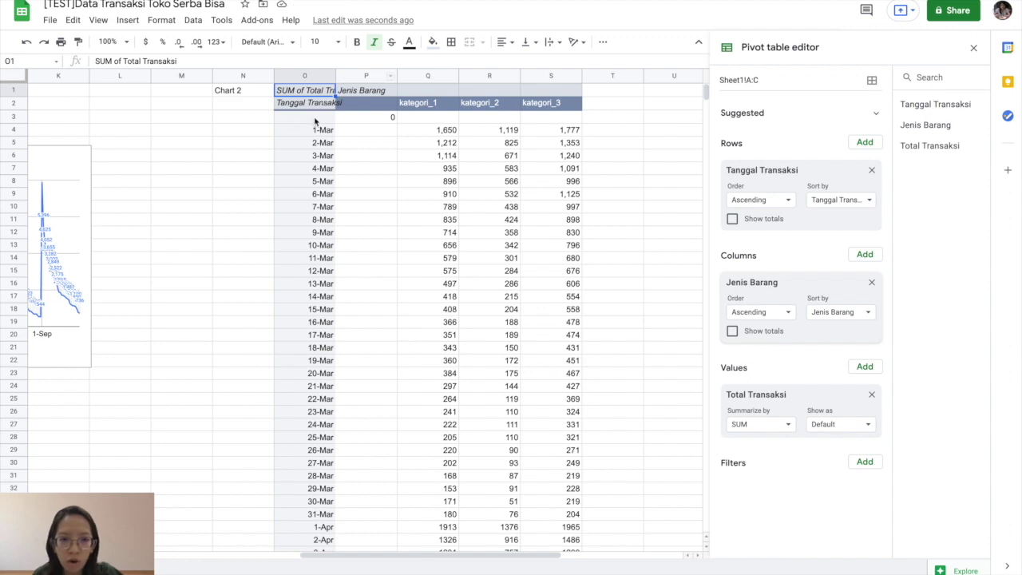
- Filter the pivot table by Tanggal Transaksi to exclude blanks, and close the pivot table editor
left_click(865, 463)
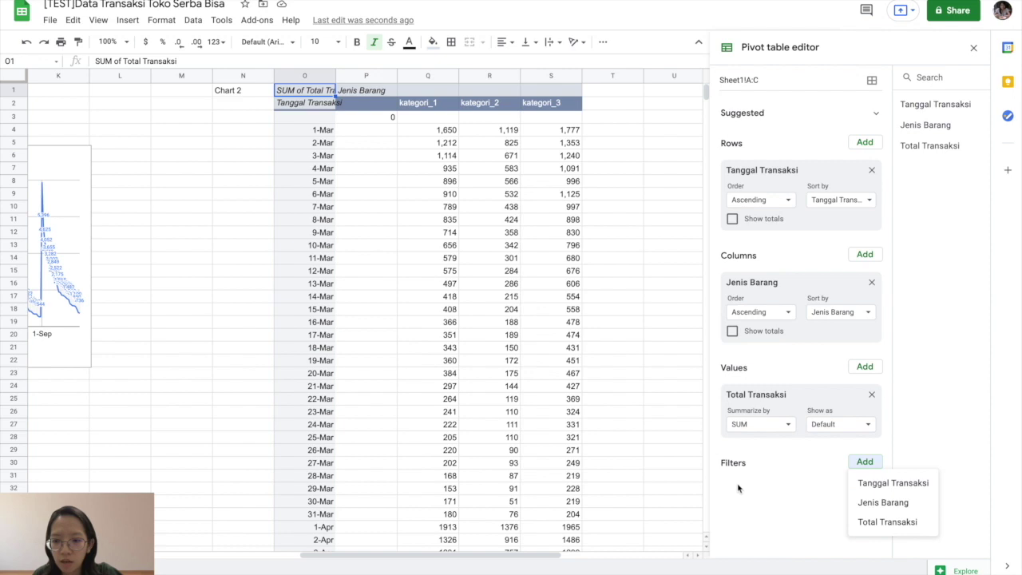
left_click(891, 485)
left_click(793, 526)
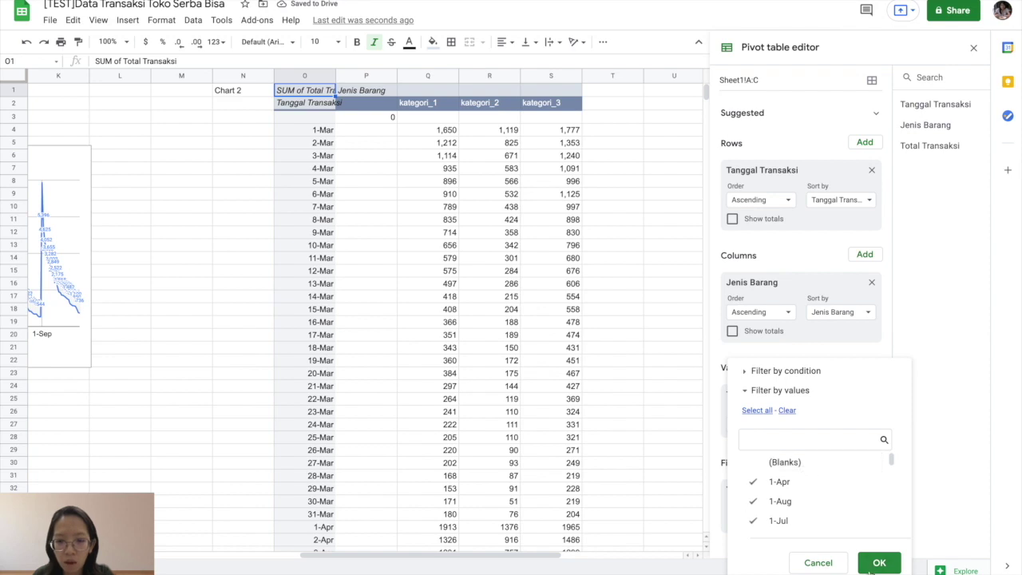
left_click(879, 563)
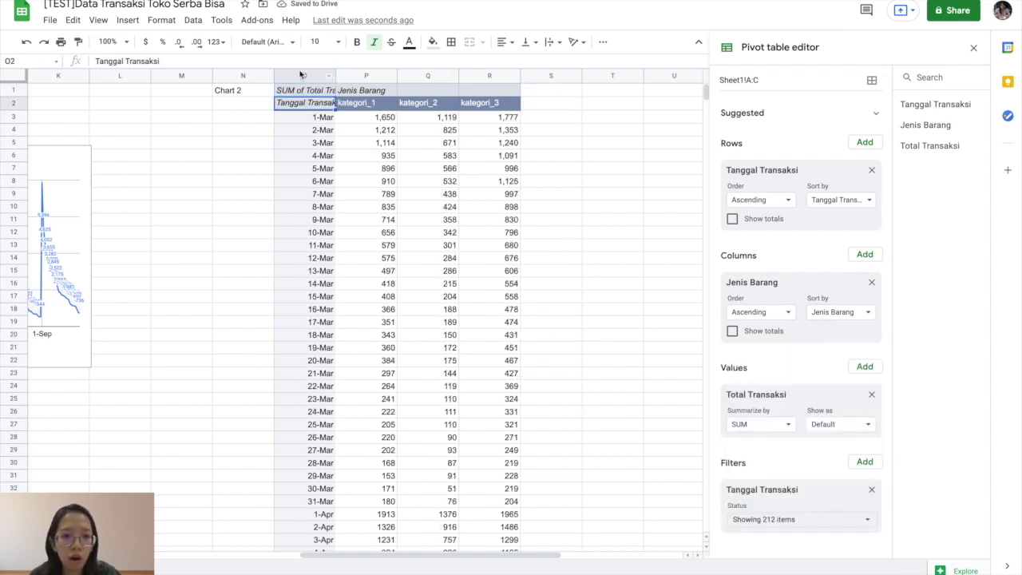
left_click(674, 181)
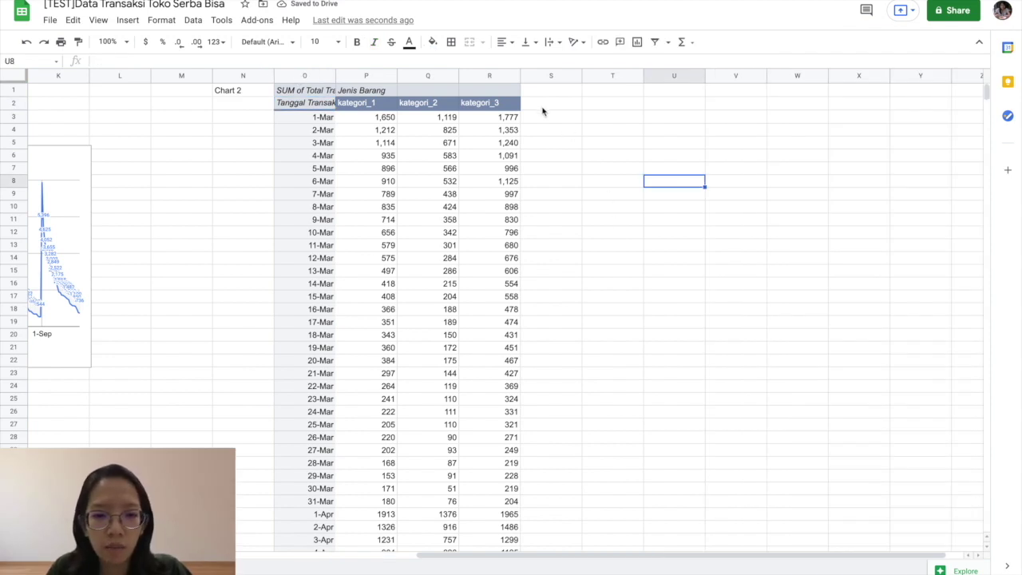
- Insert a line chart from the pivot table range O2:R214, covering the dates and all three categories
left_click(311, 107)
left_click_drag(344, 107, 494, 108)
key("ctrl+shift+Down")
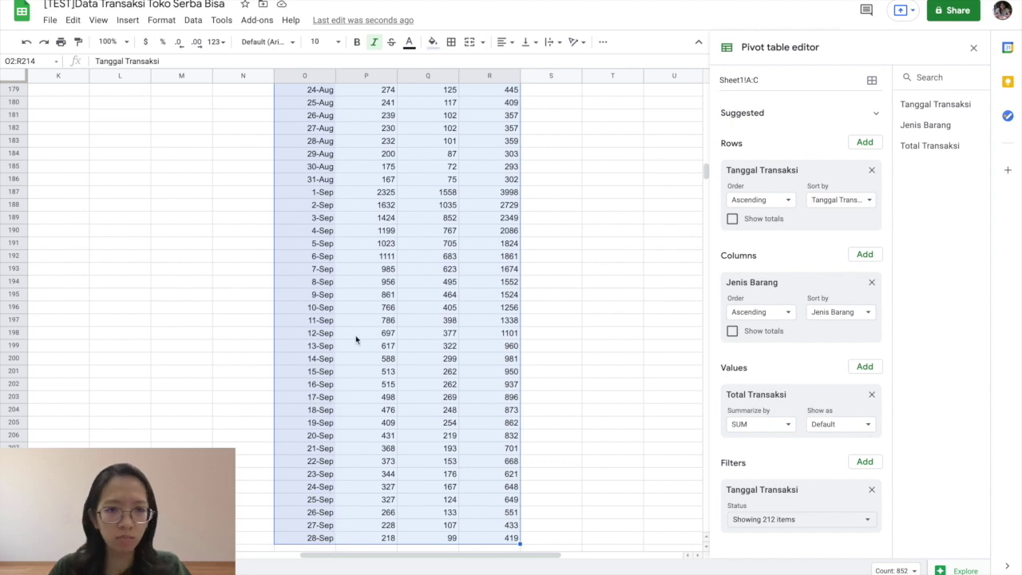
left_click(128, 22)
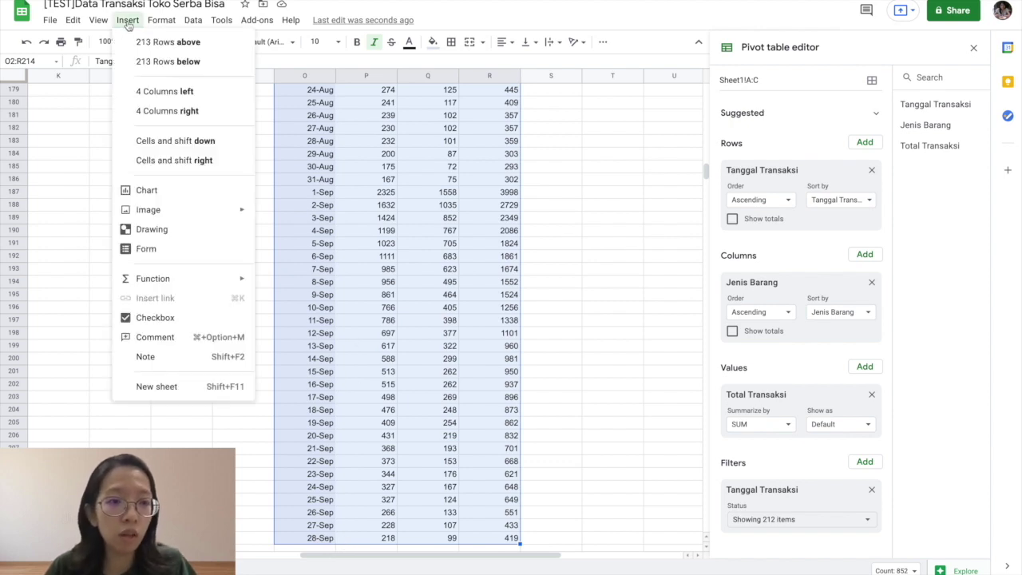
left_click(160, 189)
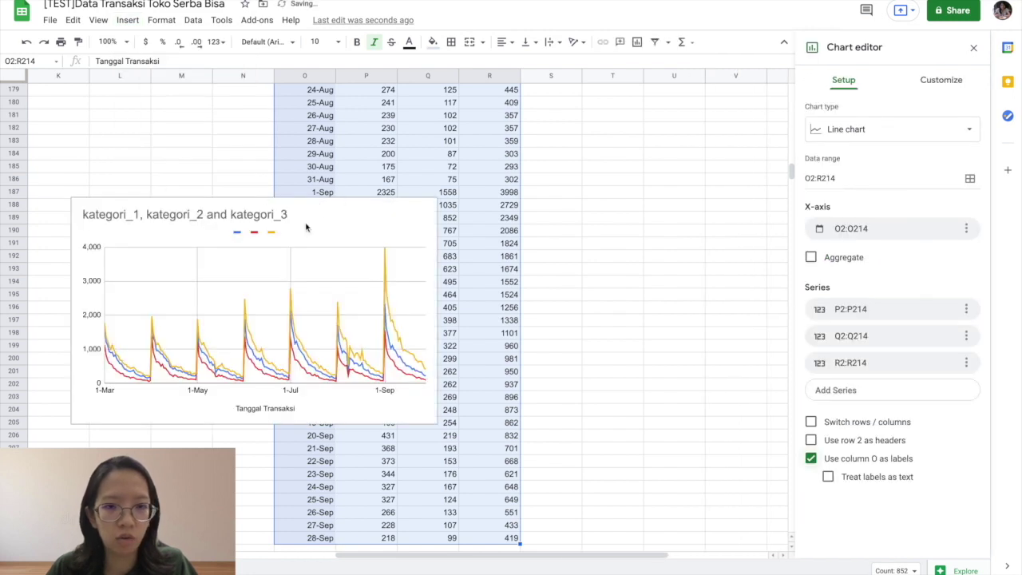
- Move the line chart from the bottom of the data up beside the pivot table's first rows, cutting and pasting it at cell S5
left_click_drag(308, 214, 406, 86)
scroll(421, 272, "up", 10)
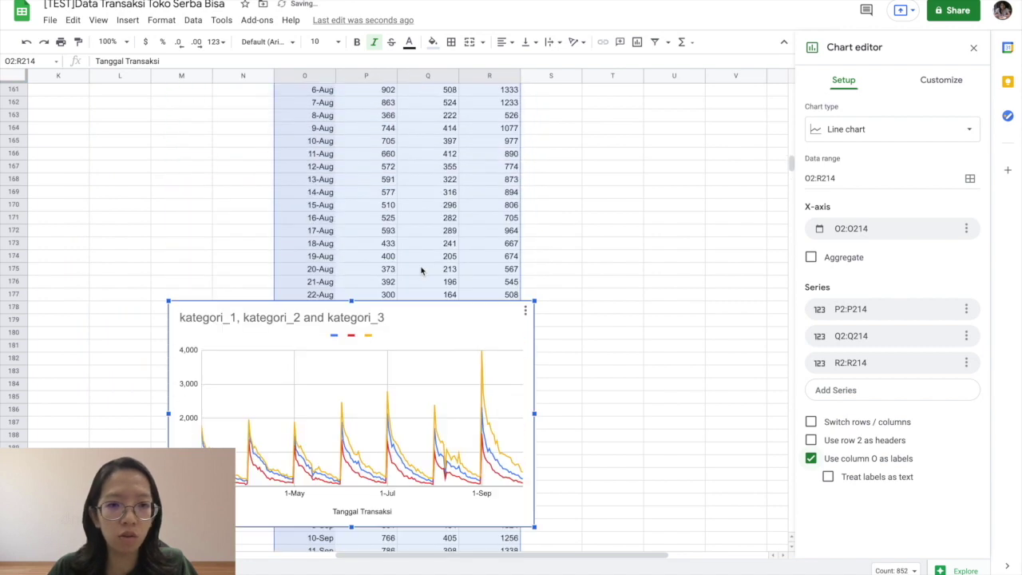
left_click(413, 471)
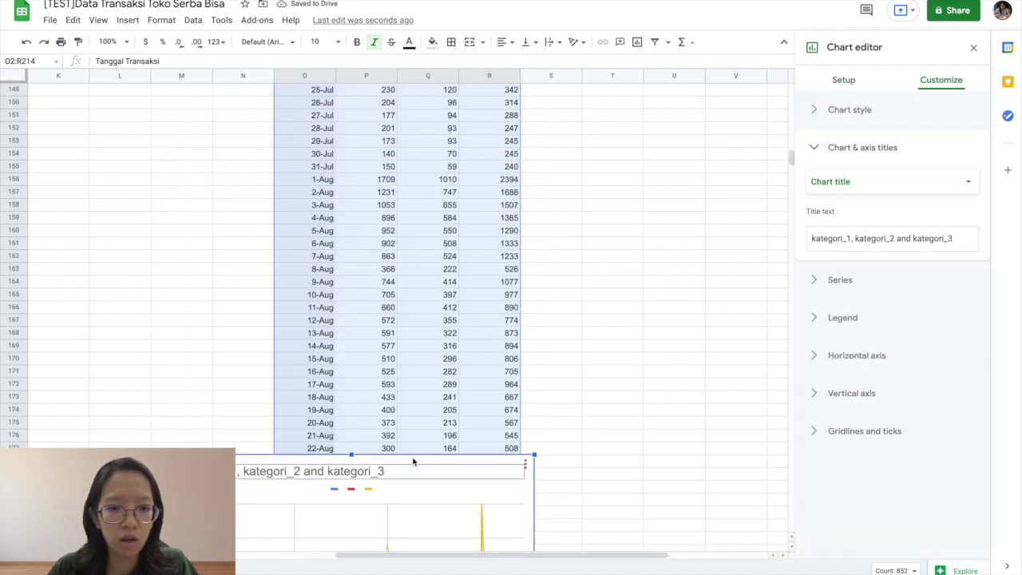
left_click_drag(413, 471, 443, 134)
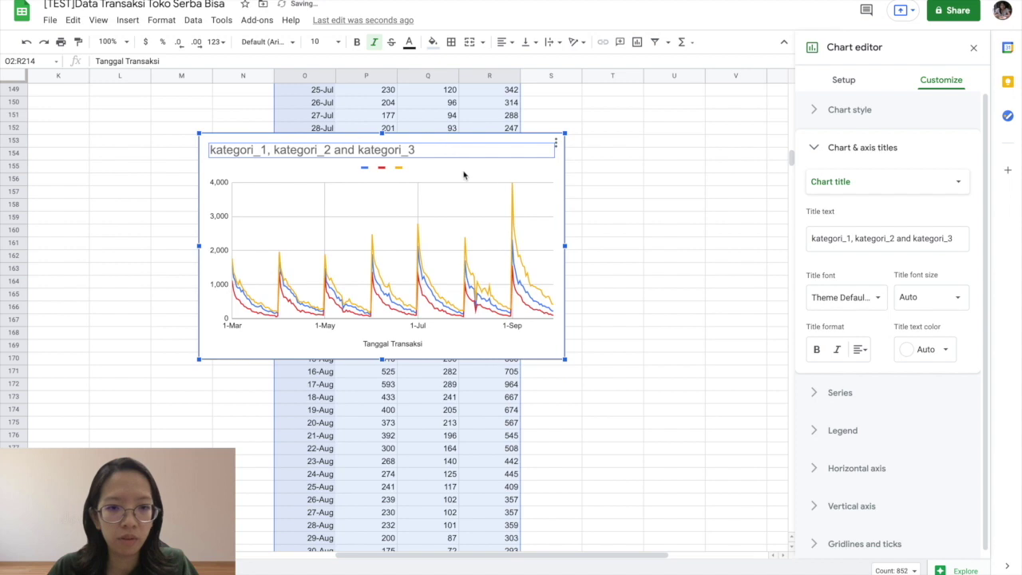
left_click(844, 80)
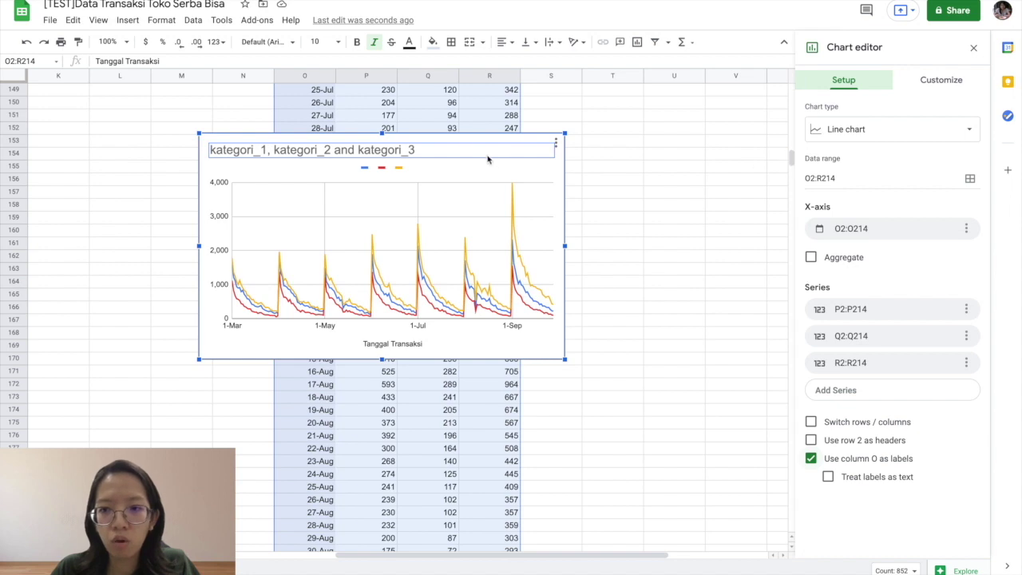
left_click(572, 168)
left_click(628, 141)
left_click(532, 158)
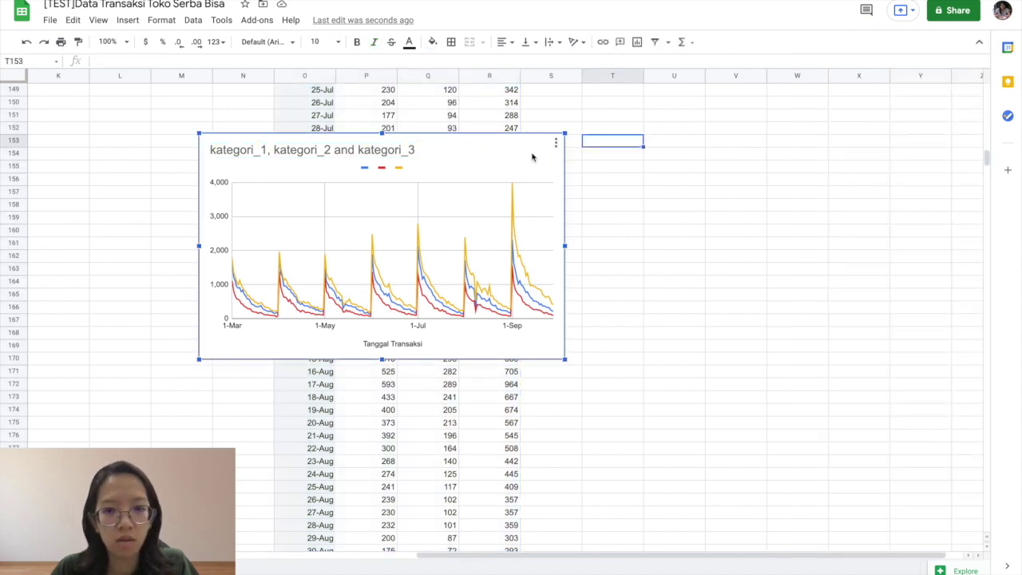
scroll(533, 157, "up", 20)
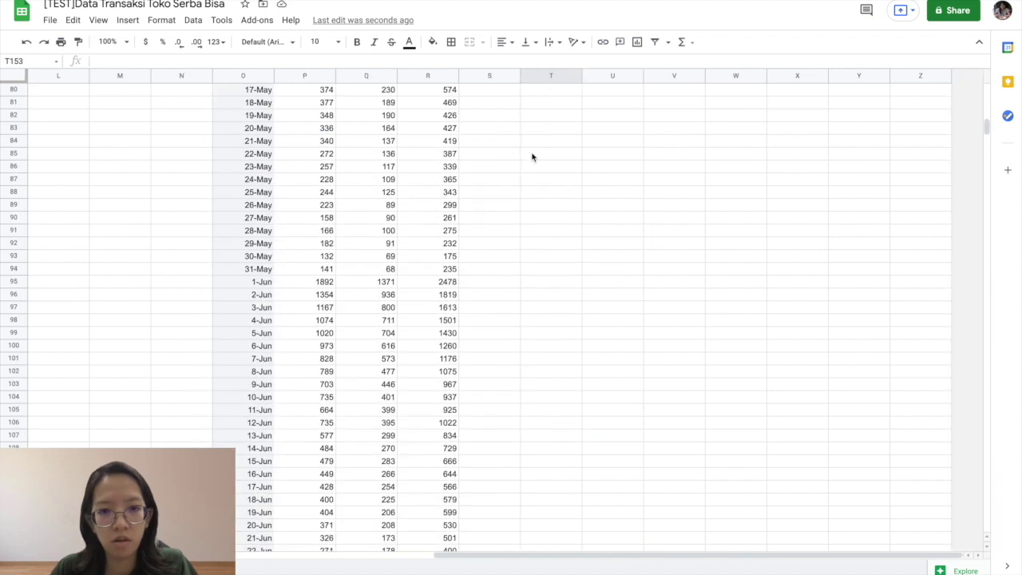
left_click(496, 150)
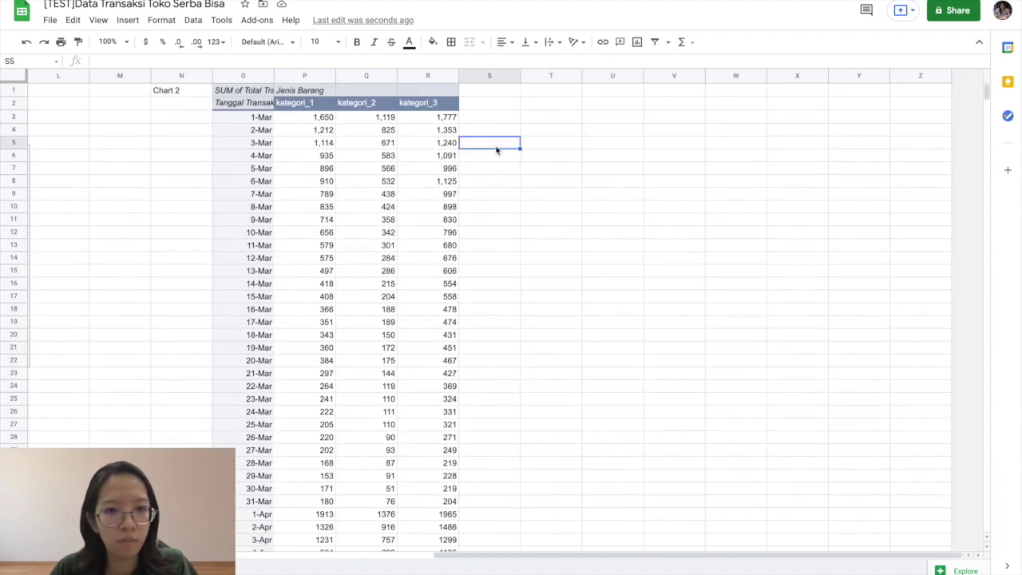
key("ctrl+v")
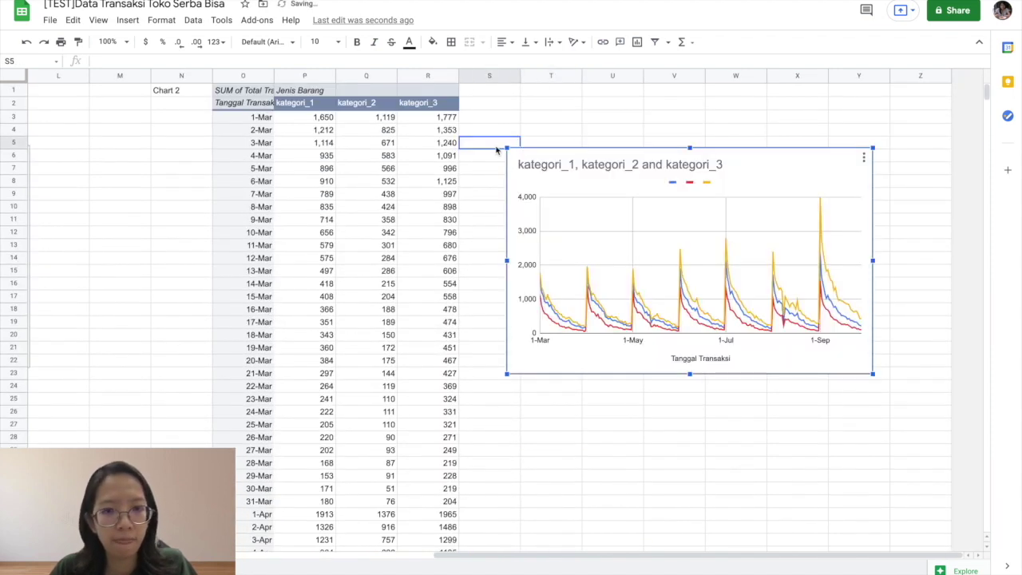
- Set the line chart to use row 2 as headers, and place the chart over the pivot table below its first rows
left_click(379, 168)
left_click(570, 155)
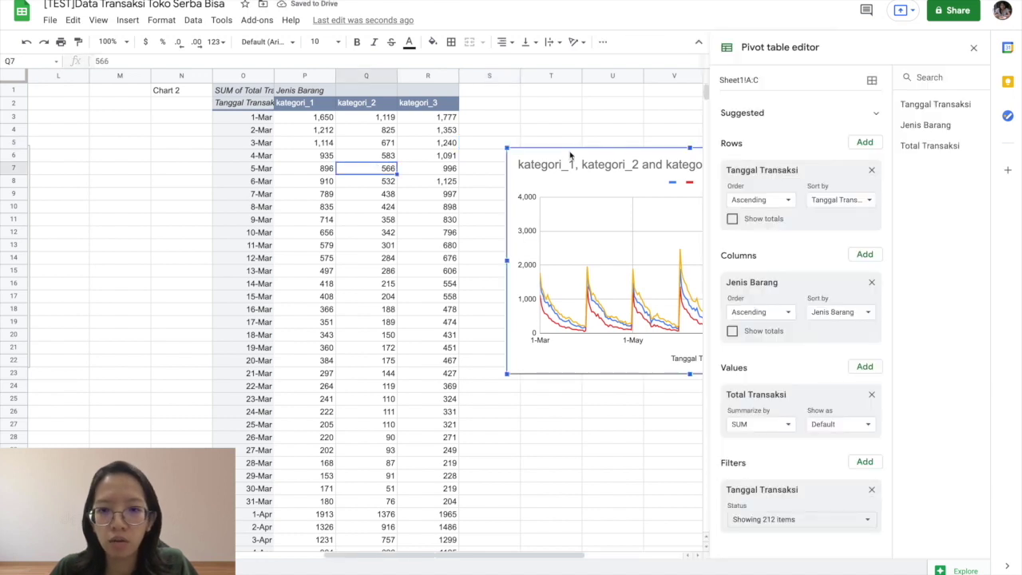
double_click(571, 155)
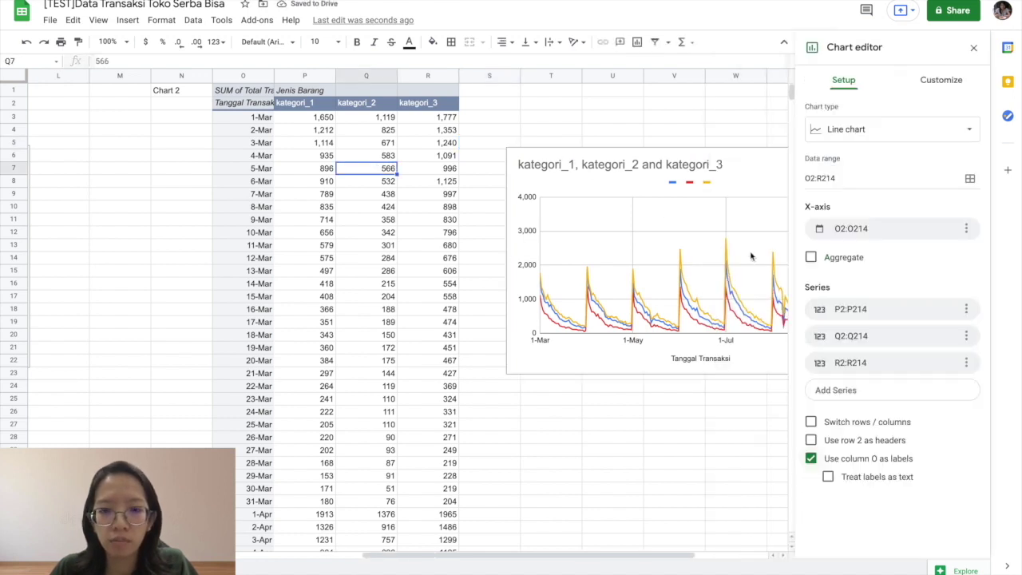
left_click(811, 441)
left_click_drag(661, 166, 351, 194)
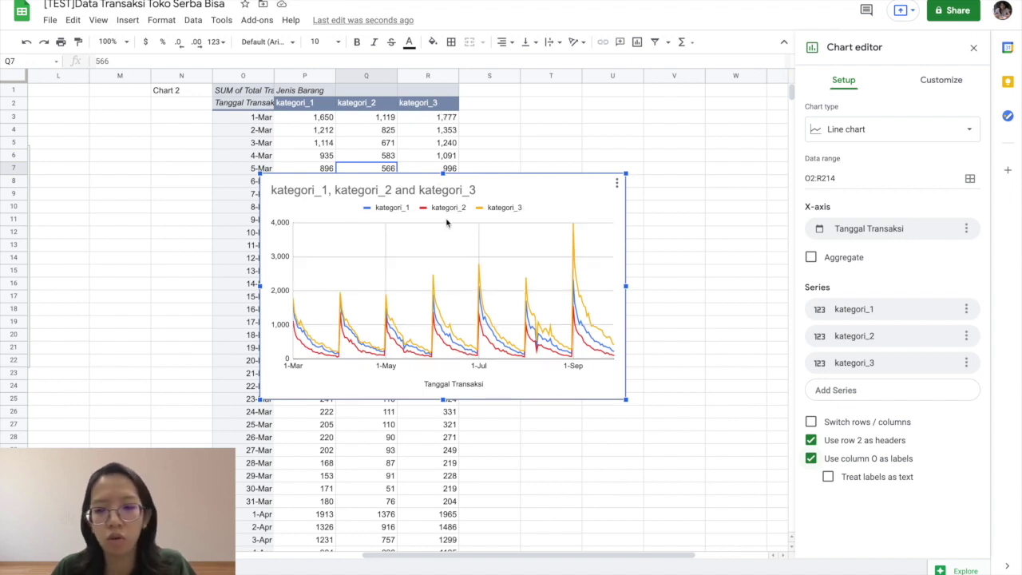
- Replace the chart title with "Jumlah Penjualan per Hari" and close the chart editor
left_click(371, 191)
left_click(371, 190)
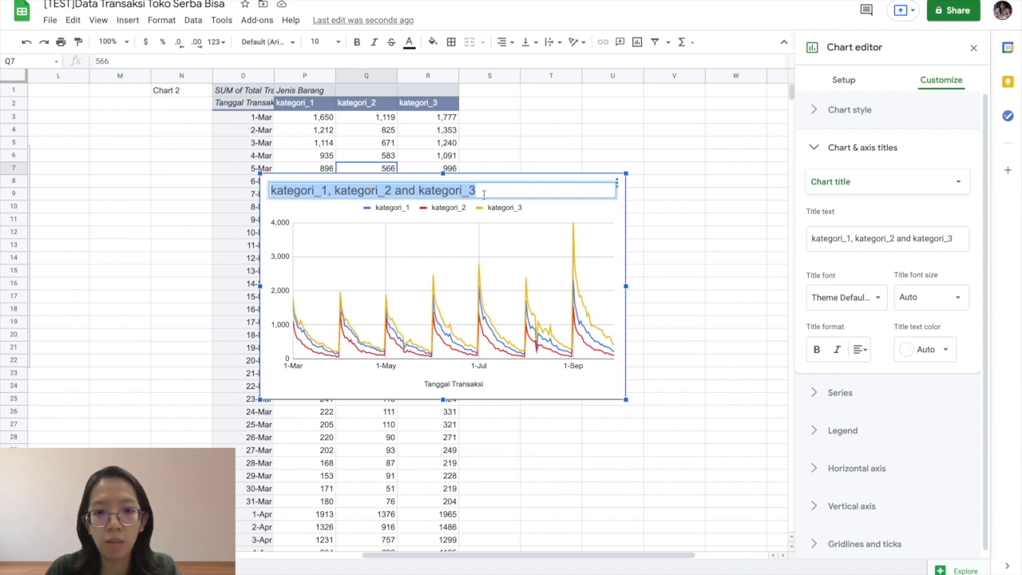
left_click(538, 217)
left_click(543, 189)
left_click(543, 189)
type("P")
key("BackSpace")
type("T")
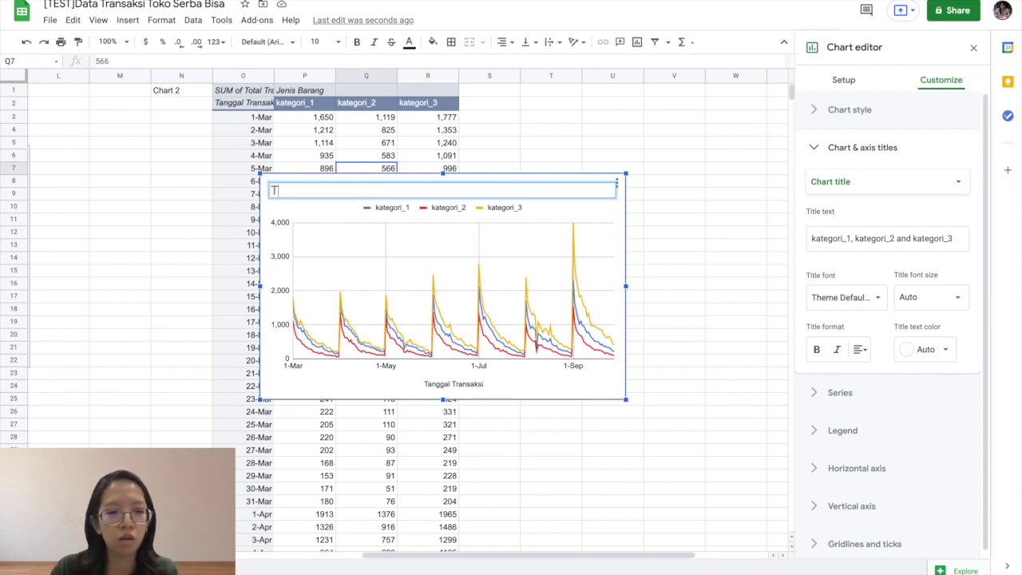
type("otJUMLAH")
key("BackSpace")
key("BackSpace")
key("BackSpace")
key("BackSpace")
key("BackSpace")
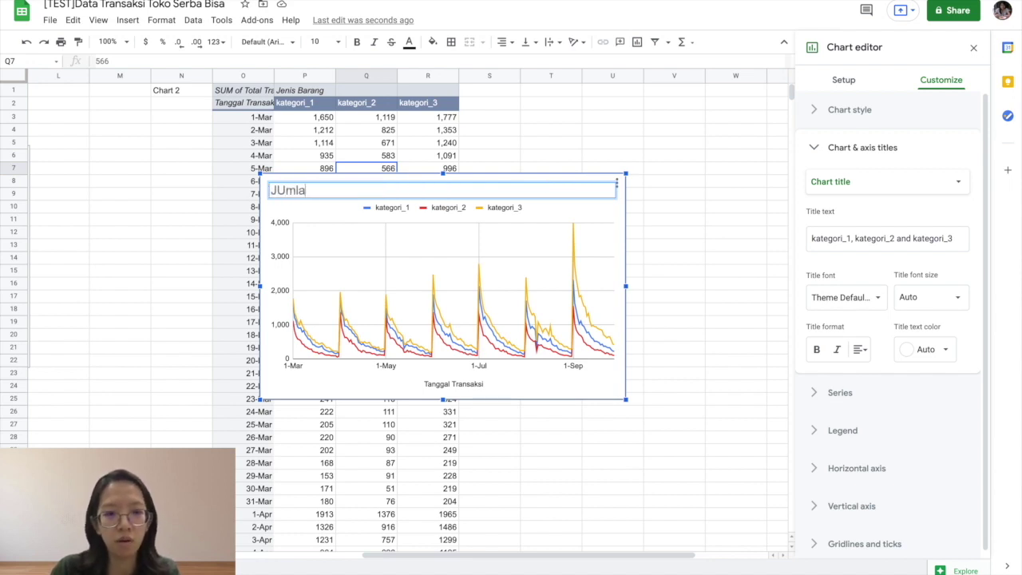
type("umlah Penj")
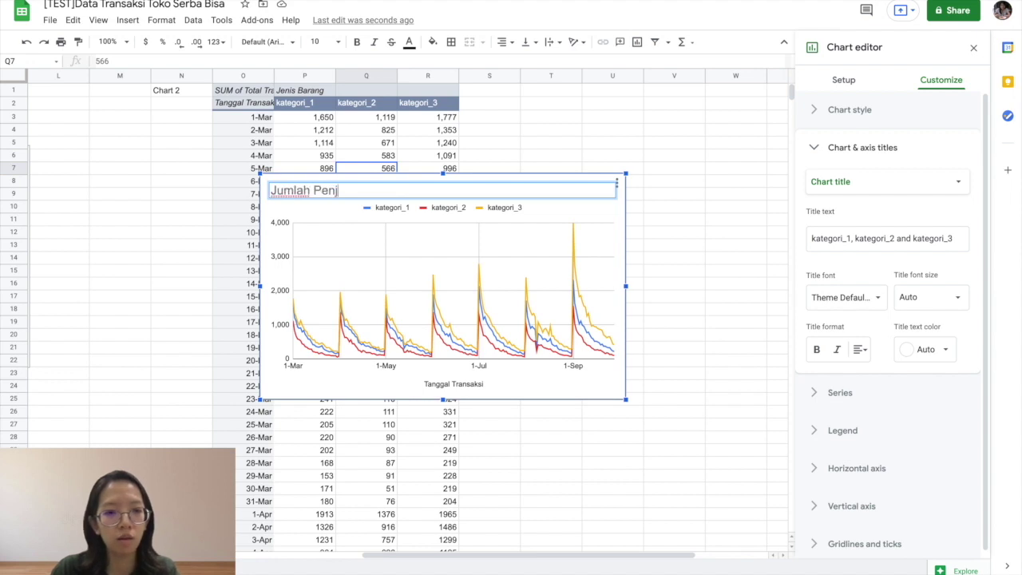
type("ualan per Hari")
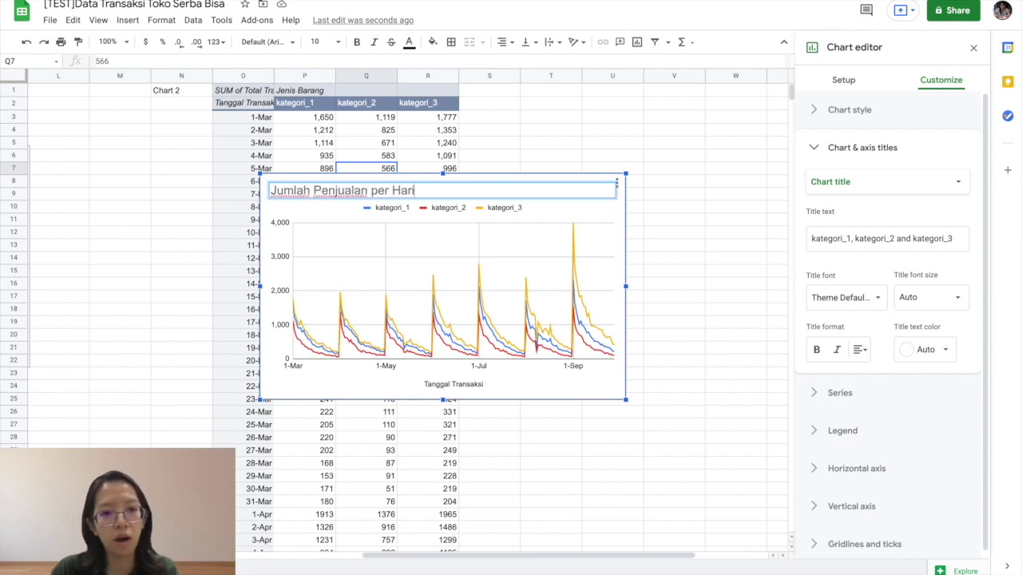
left_click(653, 302)
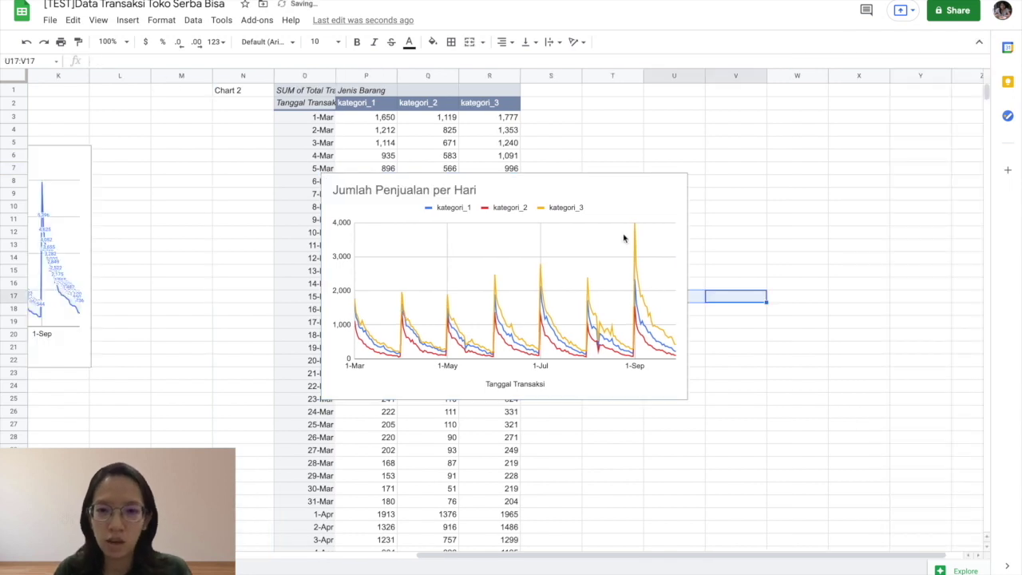
- Shift the Jumlah Penjualan per Hari chart over to start at column N, and change its type to a stacked column chart
left_click(568, 189)
left_click_drag(564, 188, 461, 191)
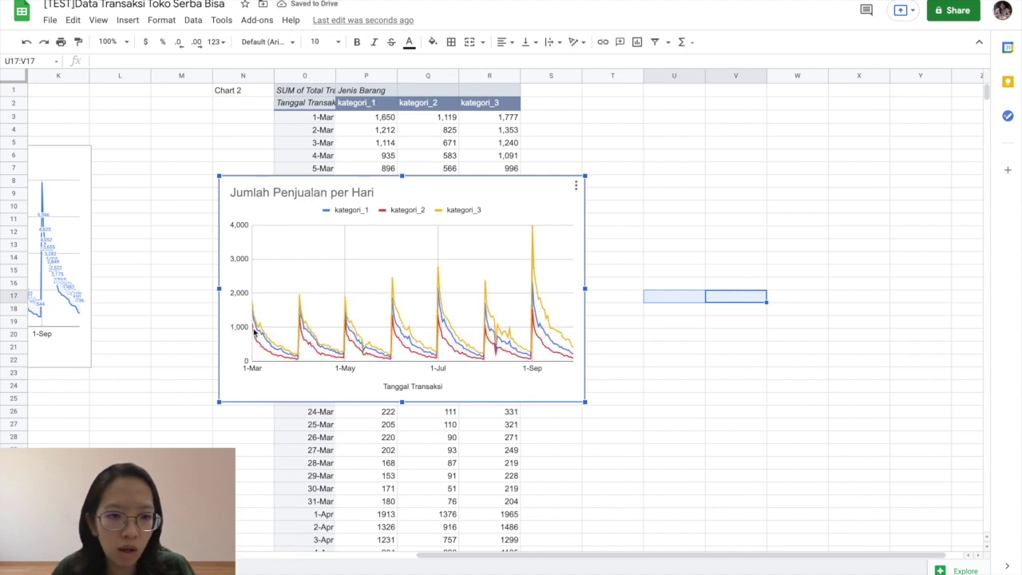
mouse_move(254, 330)
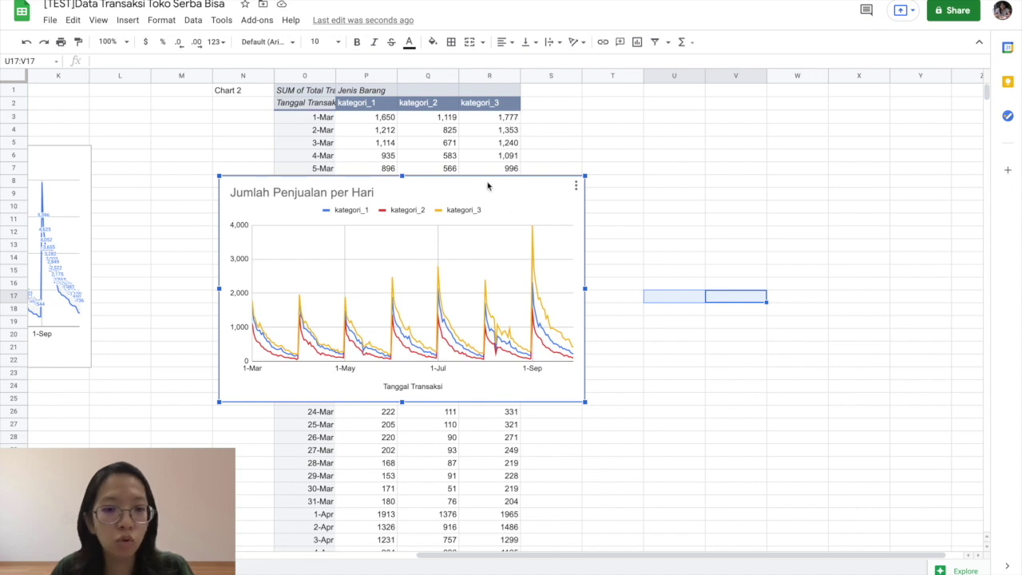
double_click(423, 190)
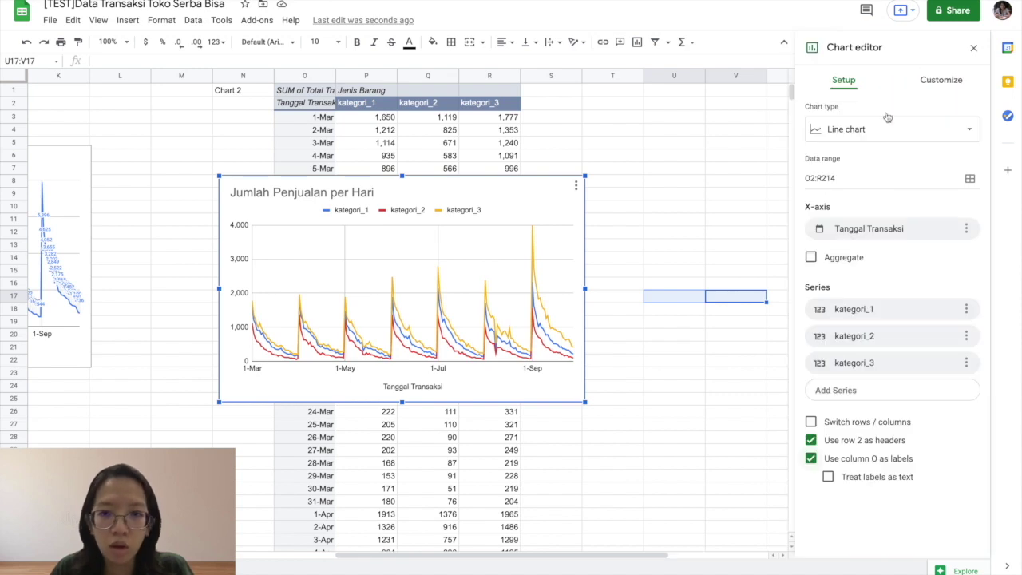
left_click(853, 129)
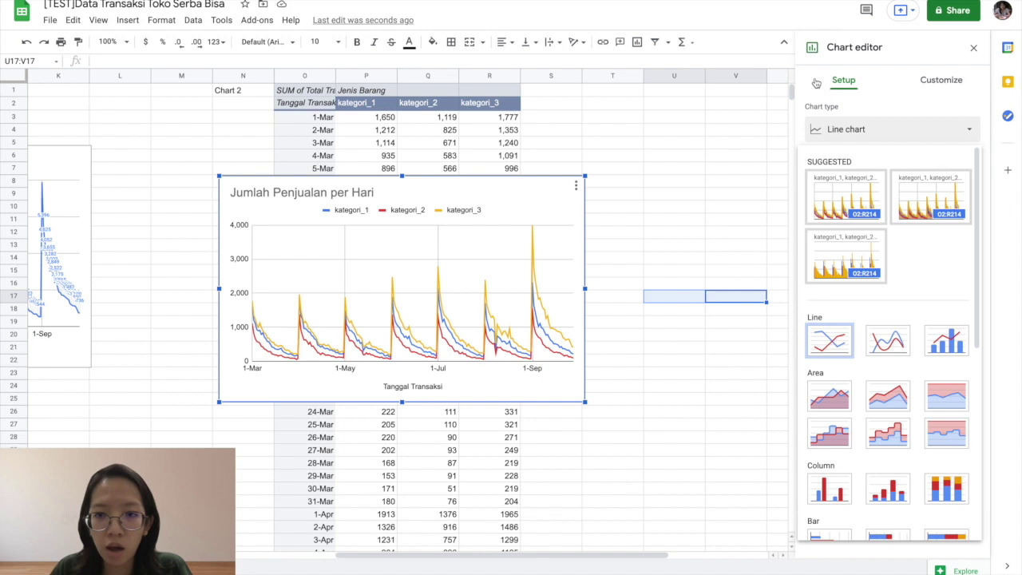
scroll(865, 355, "down", 1)
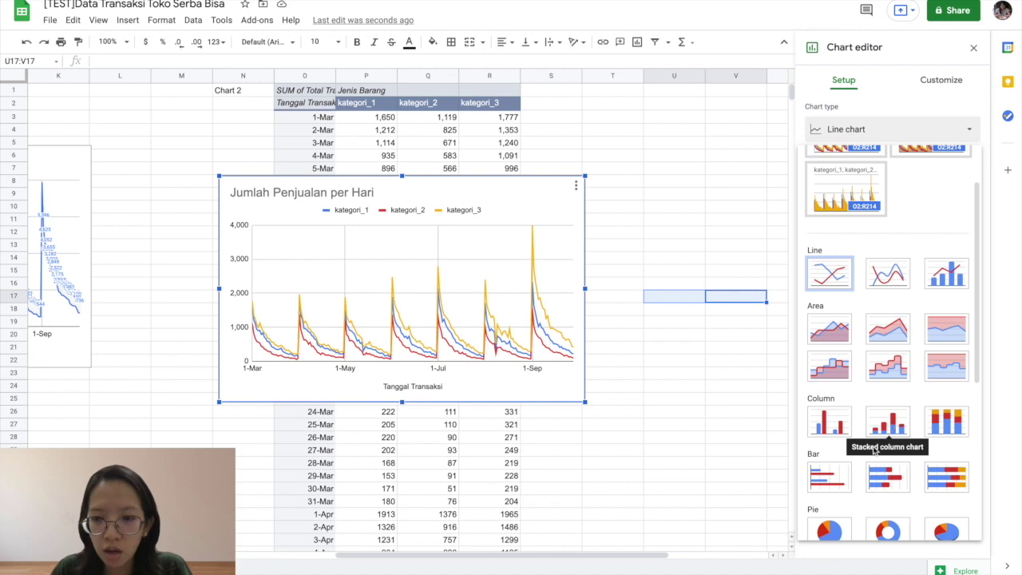
left_click(896, 430)
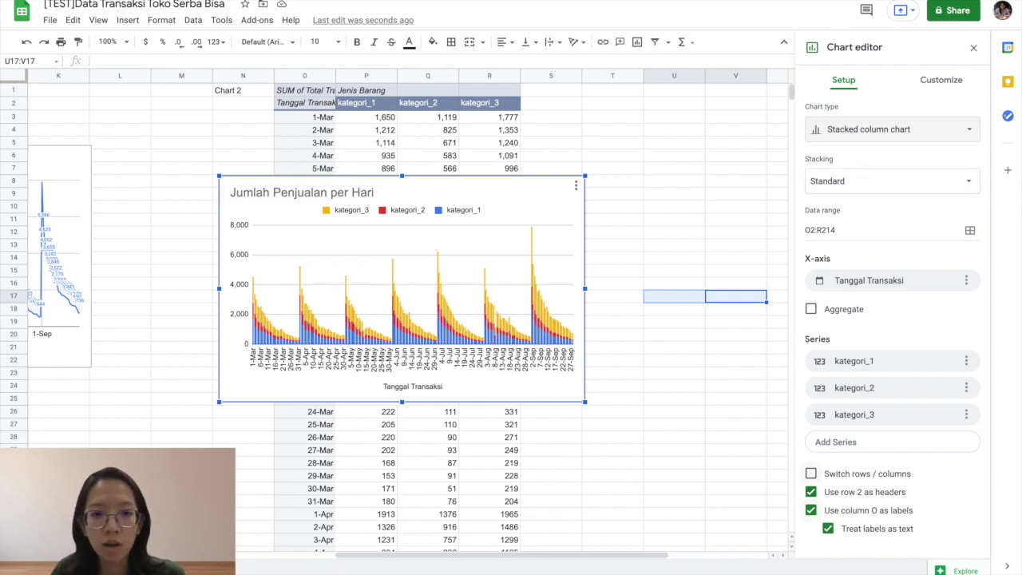
- Add total data labels at font size 8 to all series of the stacked column chart, and move the chart up to row 5
left_click(945, 80)
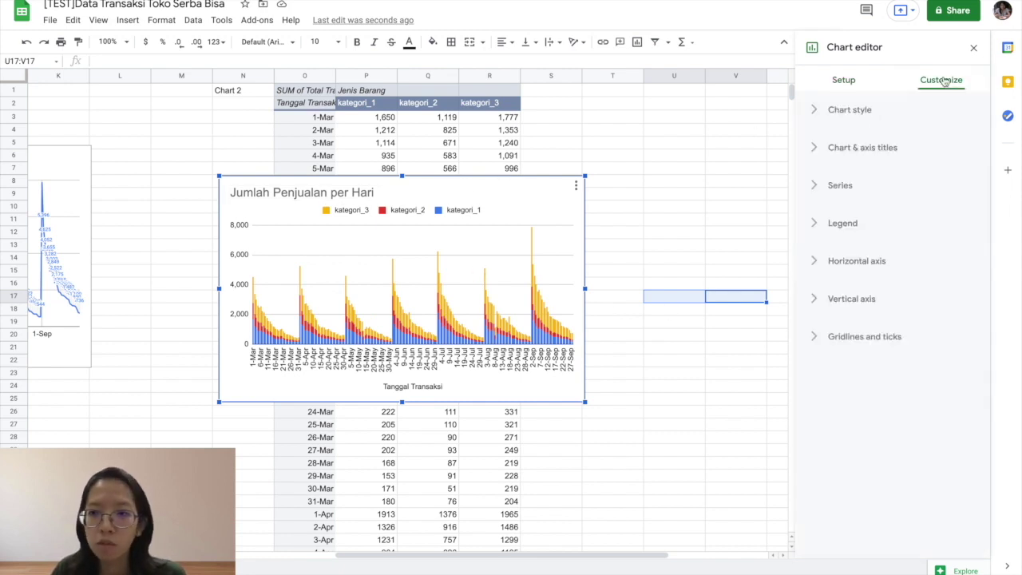
left_click(840, 185)
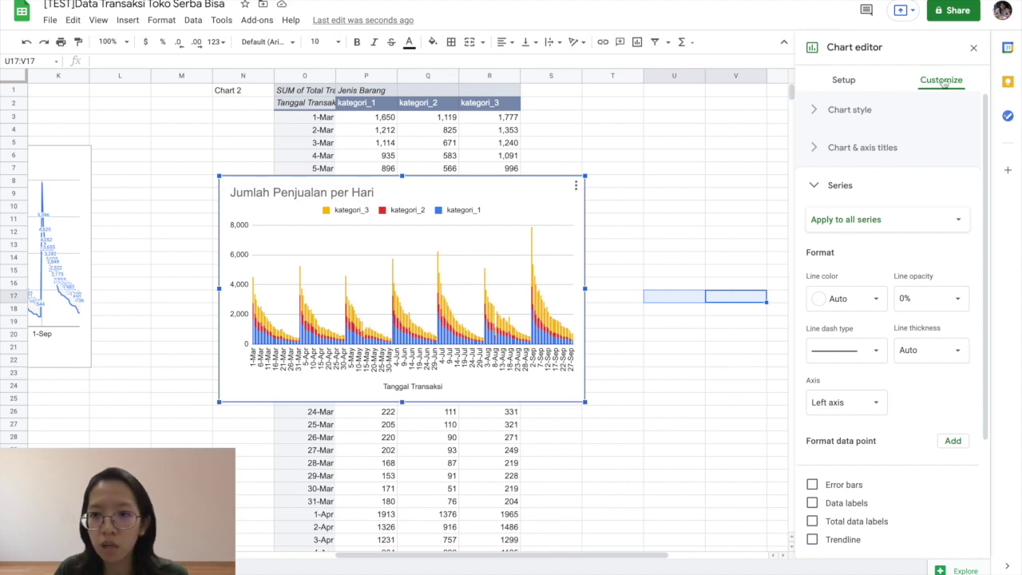
scroll(875, 275, "down", 1)
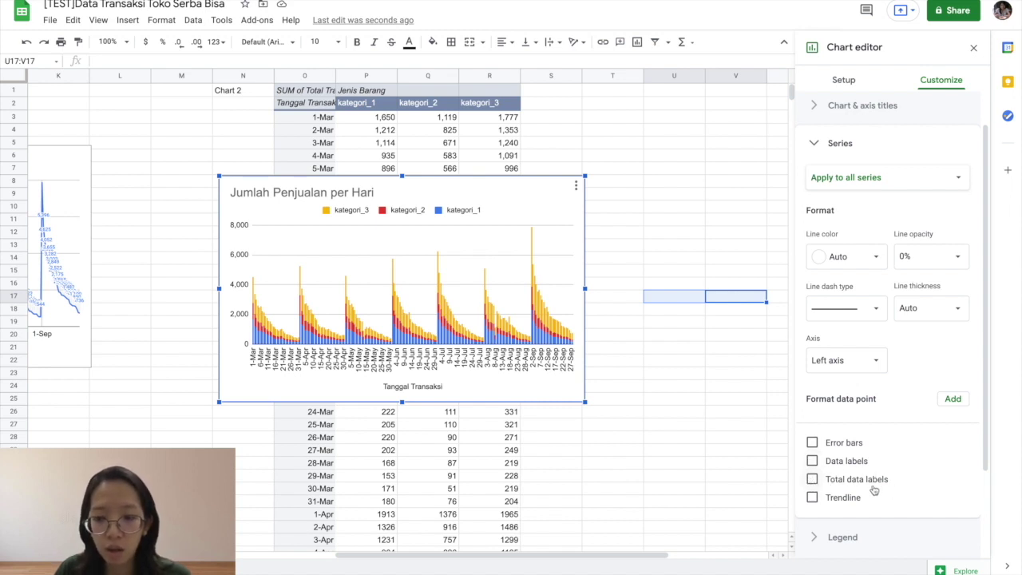
left_click(812, 480)
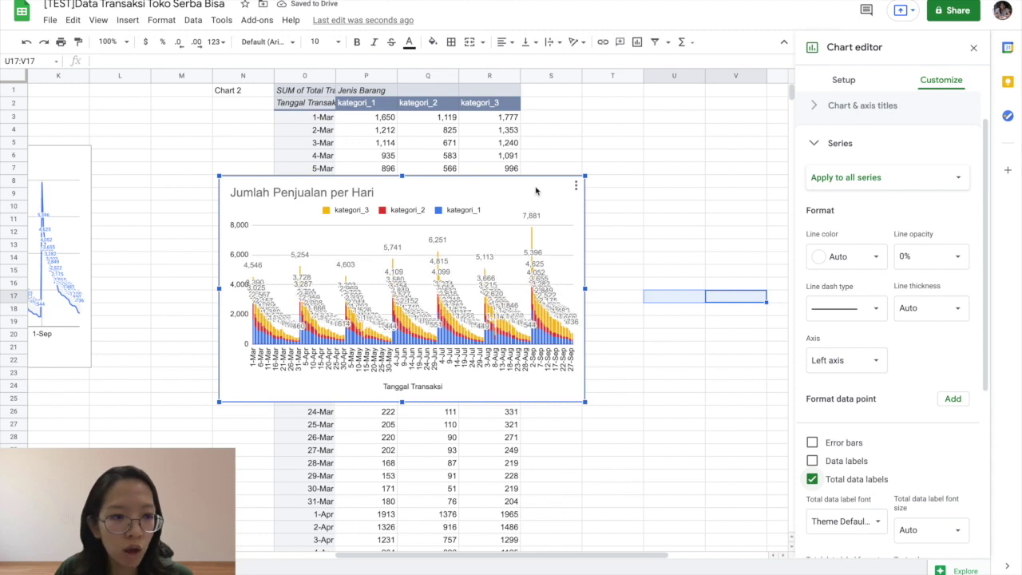
scroll(932, 444, "down", 4)
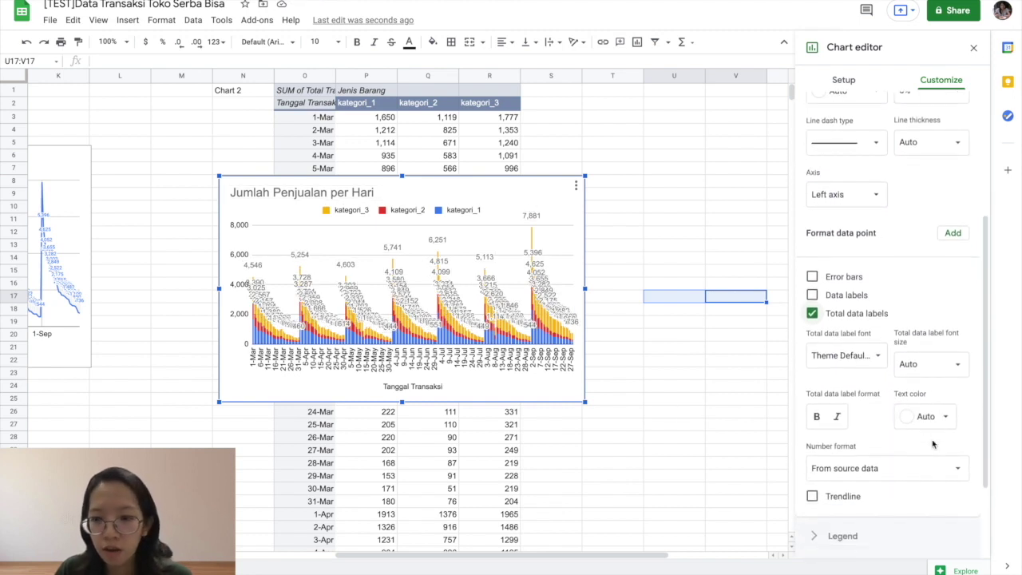
left_click(926, 364)
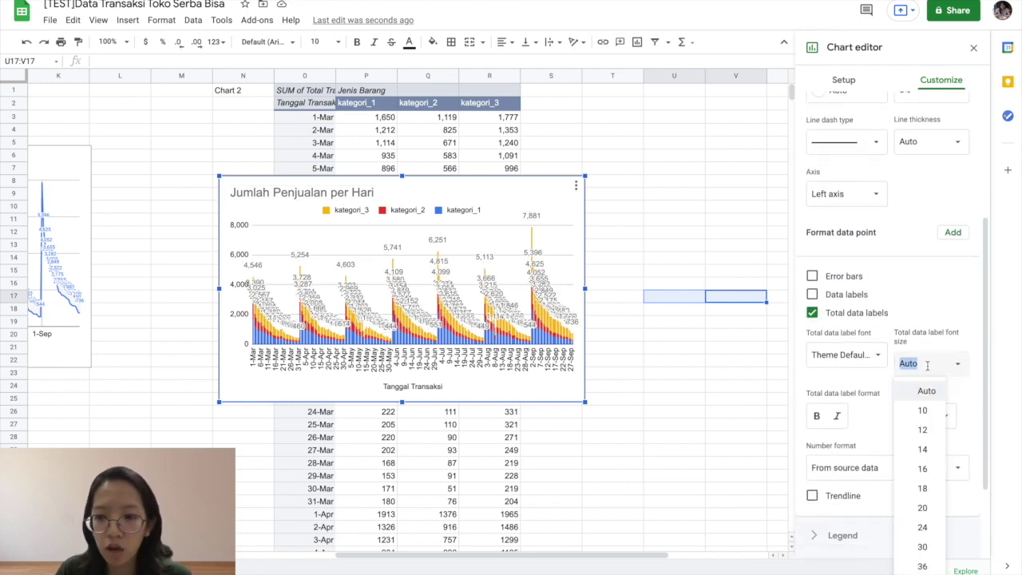
type("8")
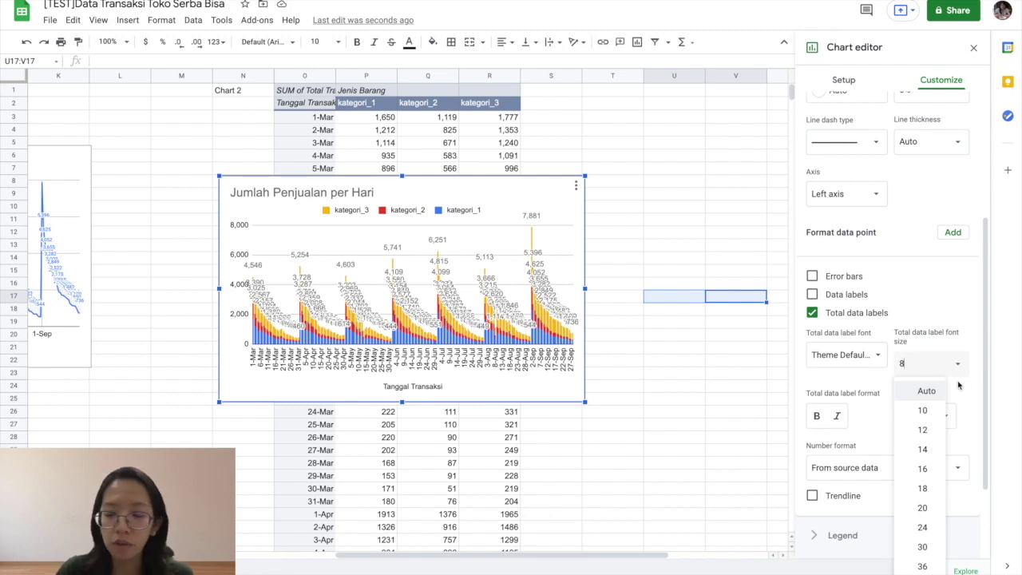
key("Return")
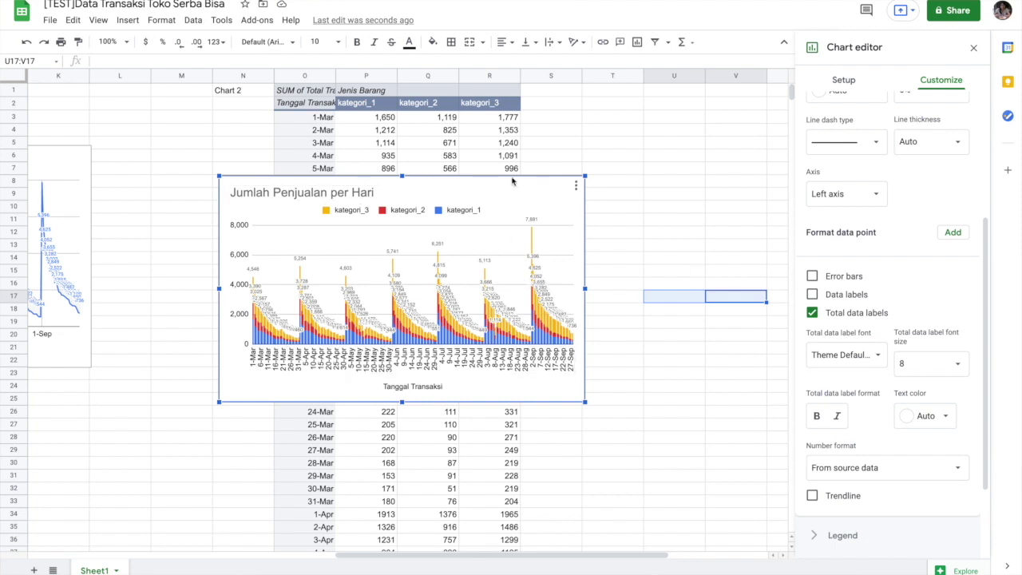
left_click_drag(513, 184, 476, 146)
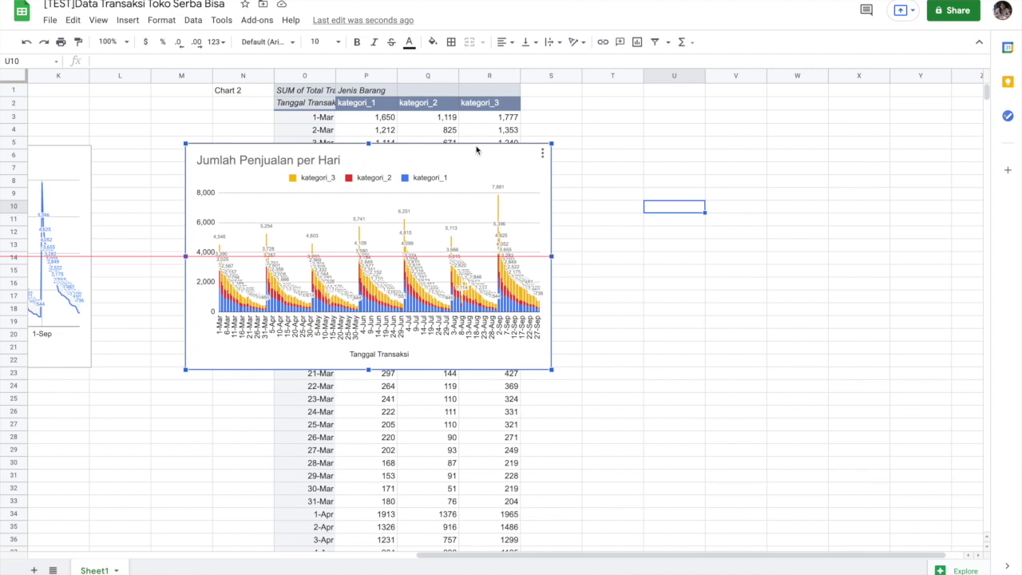
left_click(669, 112)
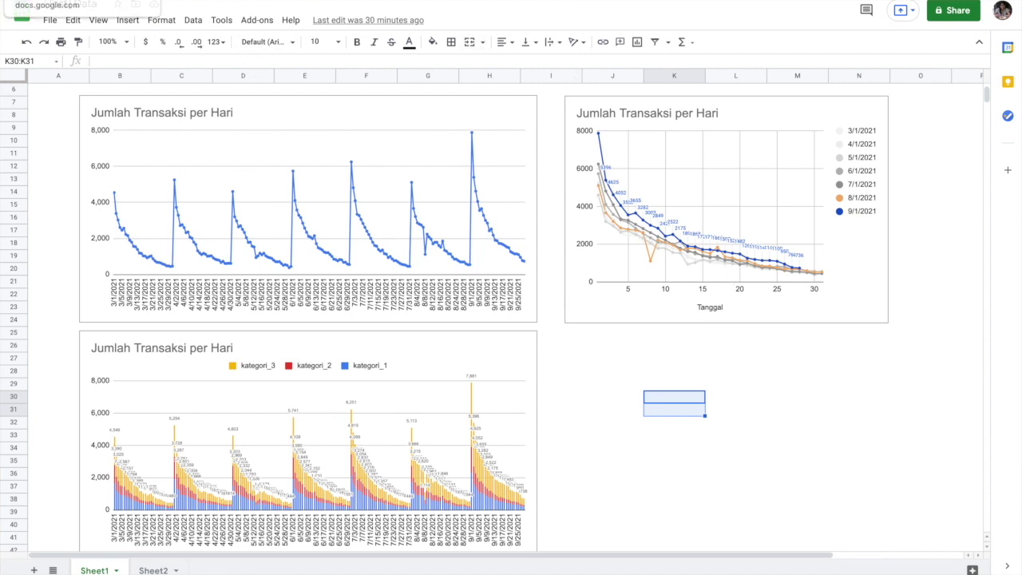
- Return to the [TEST]Data Transaksi Toko Serba Bisa spreadsheet and enter "Chart 3" in cell U1
left_click(80, 1)
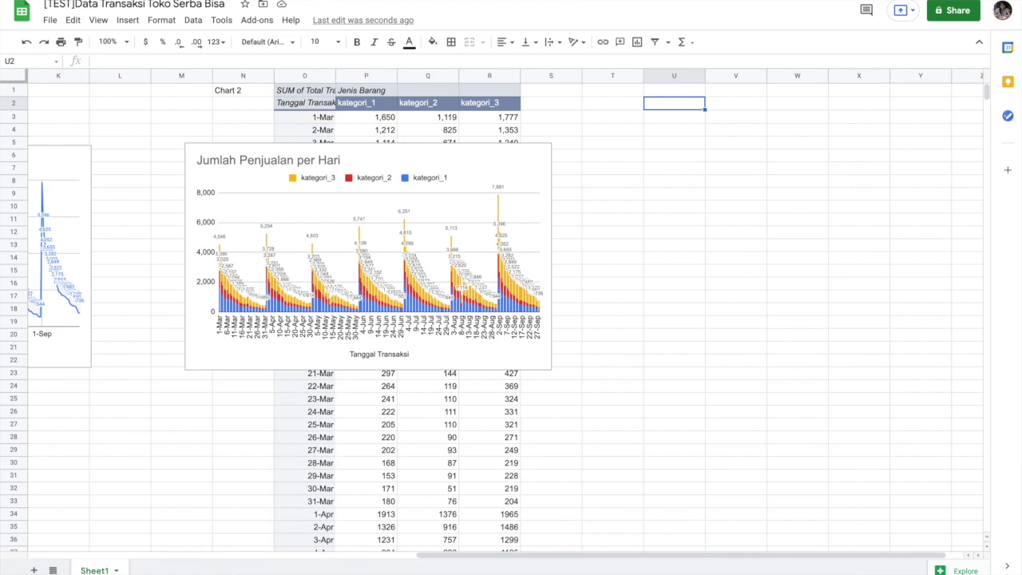
left_click(673, 92)
type("Chart 3")
key("Return")
scroll(600, 224, "left", 3)
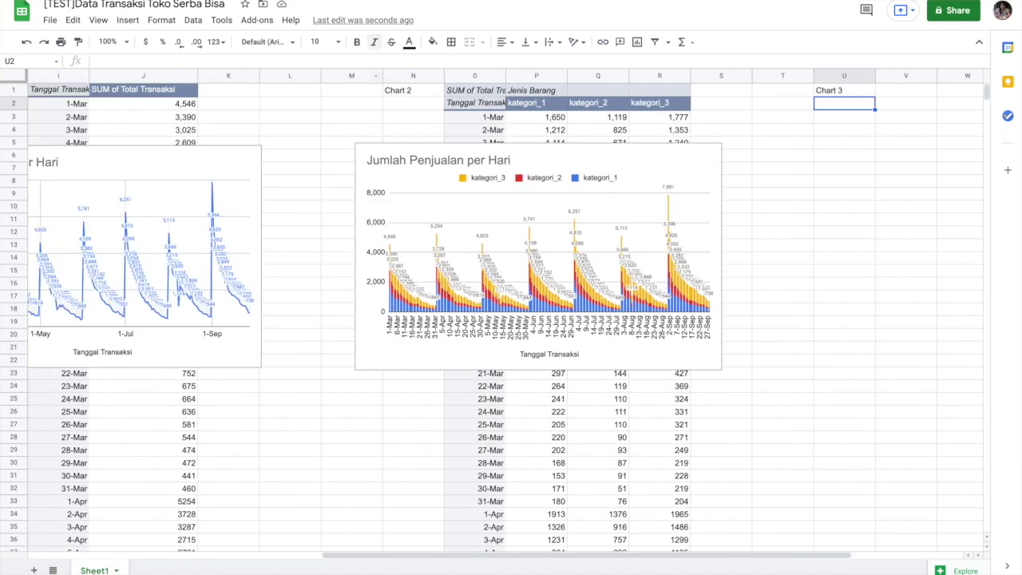
- Enter "Tanggal" as a new column header in cell D1 beside Total Transaksi
left_click(223, 157)
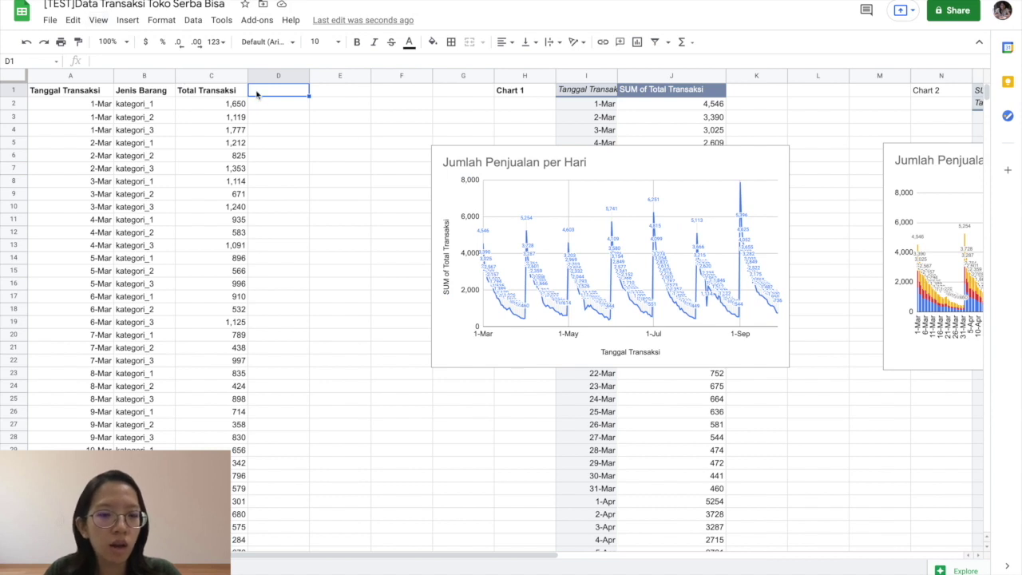
type("Date")
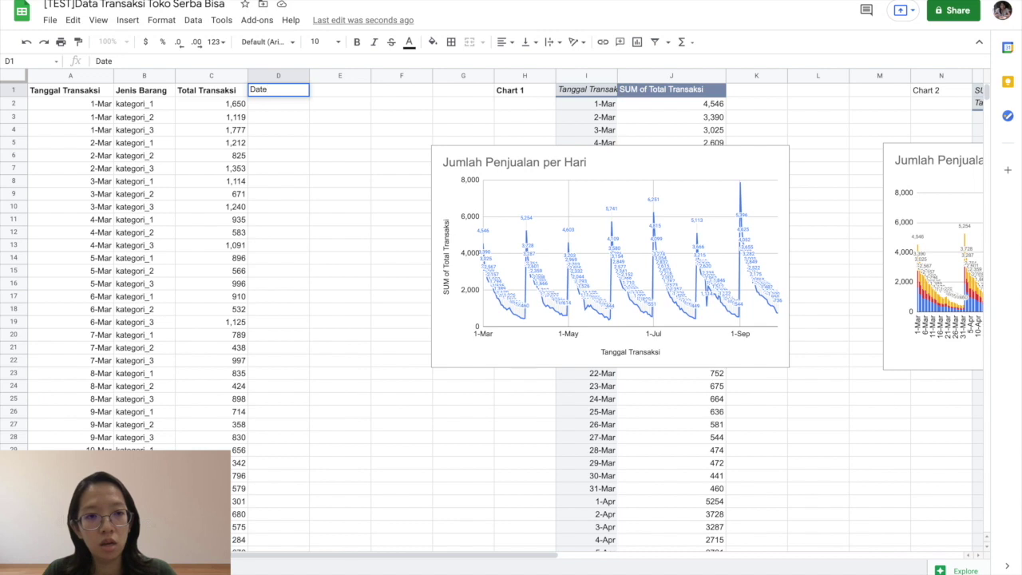
type("anggal")
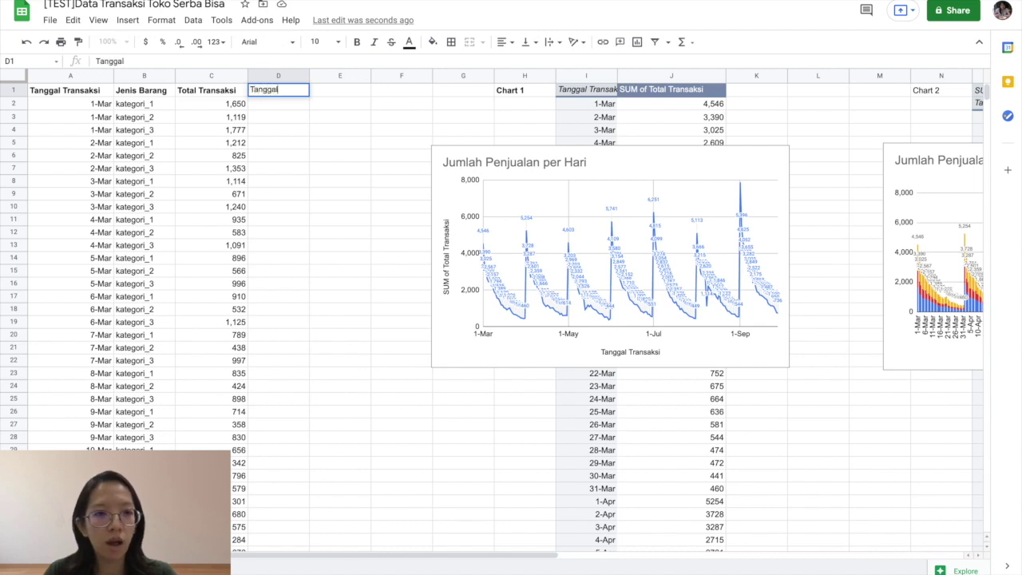
key("Return")
- Enter =day(A2) in D2 to extract the day from Tanggal Transaksi, and autofill the formula down the column
type("=day(")
left_click(83, 112)
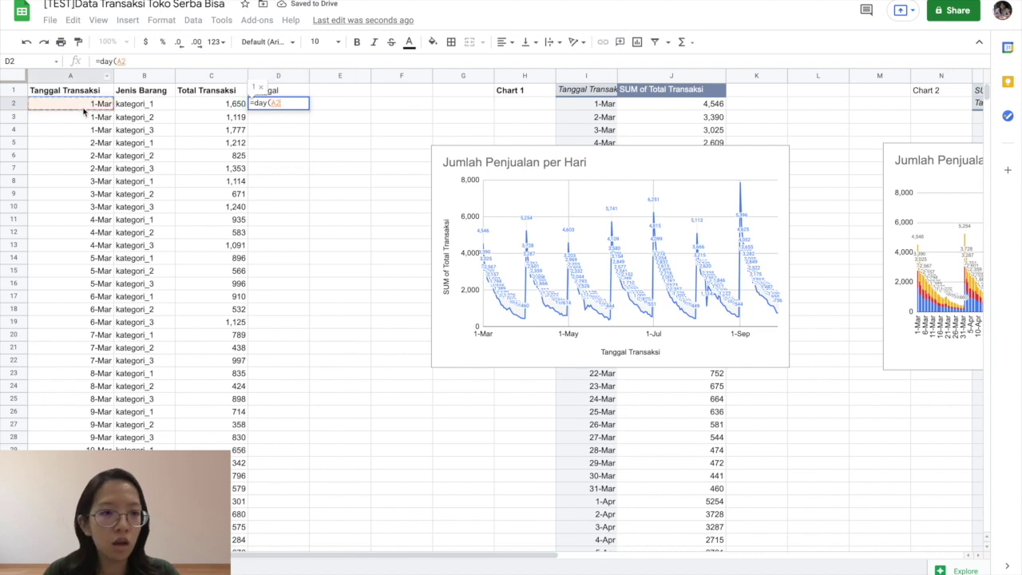
type(")")
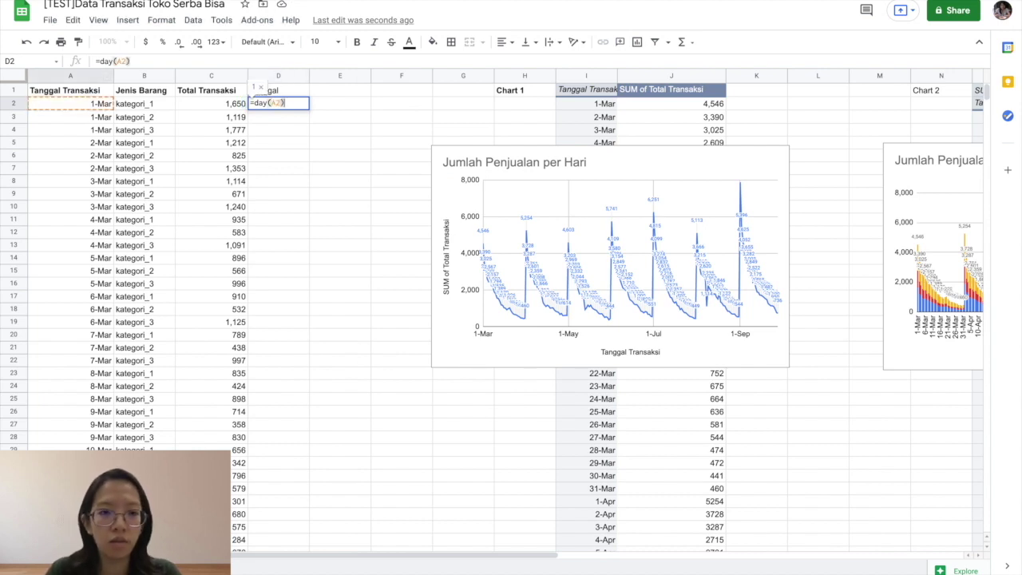
key("Return")
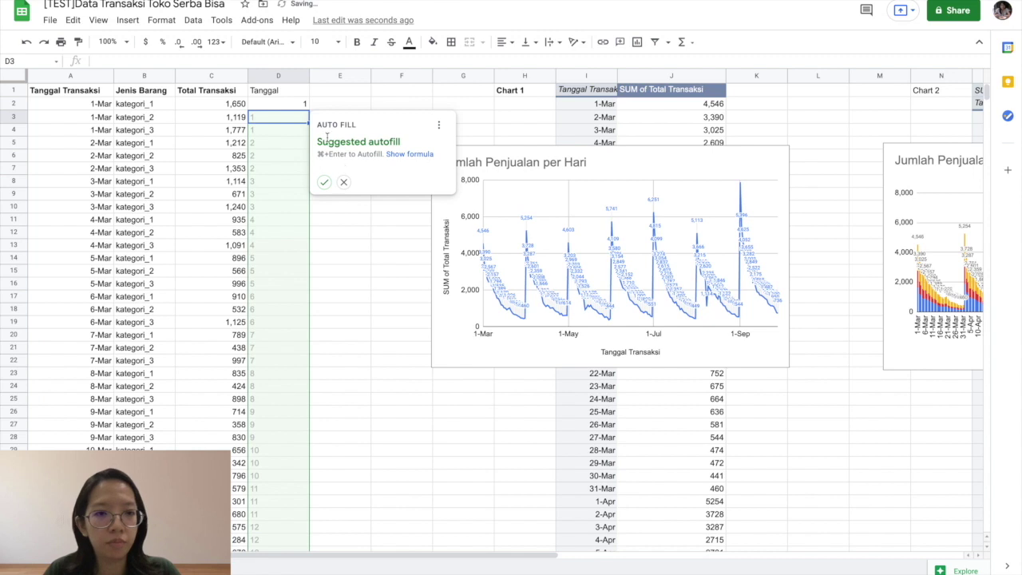
left_click(325, 183)
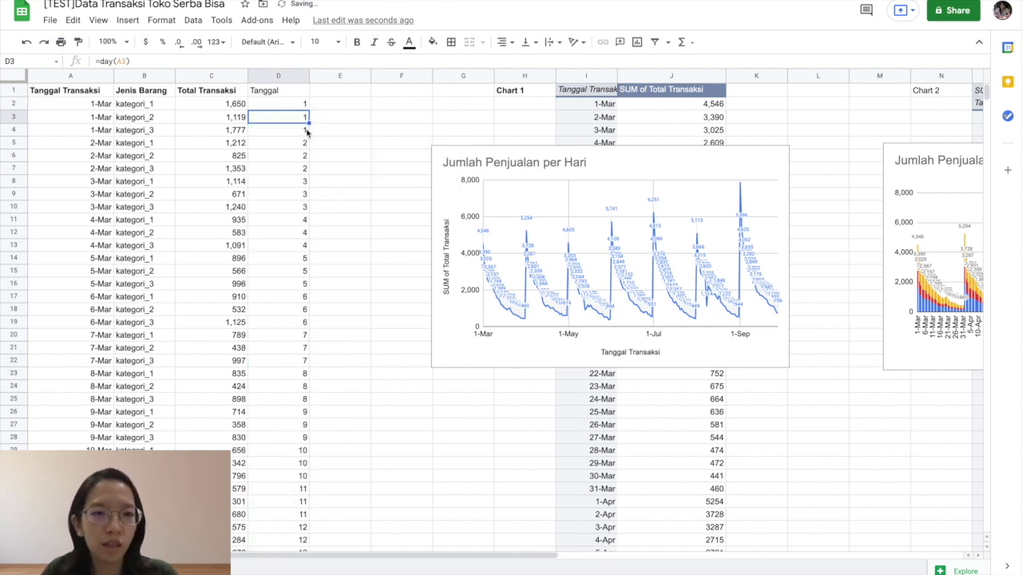
- Make the Tanggal header in D1 bold and add a bold "Bulan" header in E1
left_click(280, 94)
key("ctrl+b")
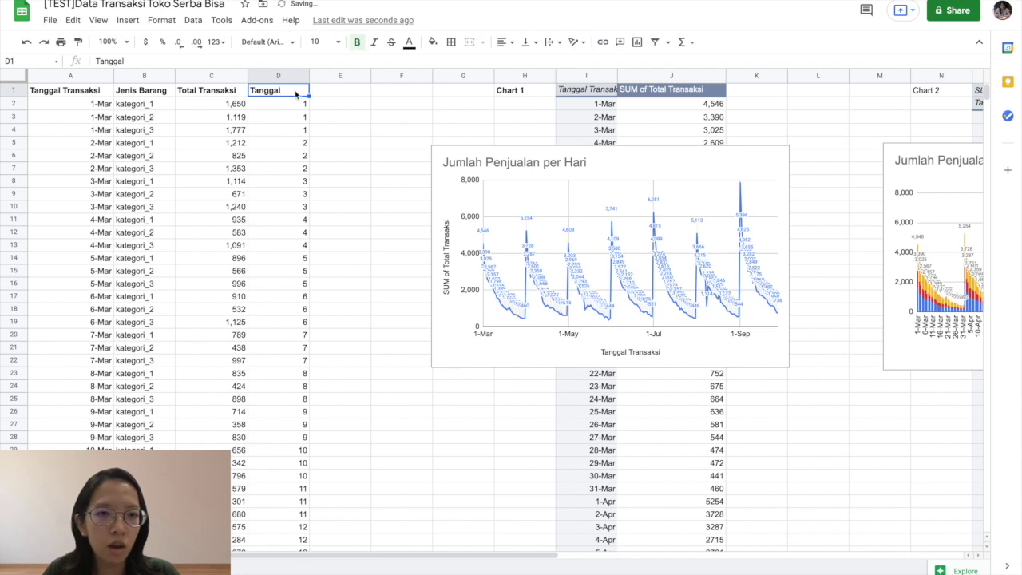
left_click(348, 94)
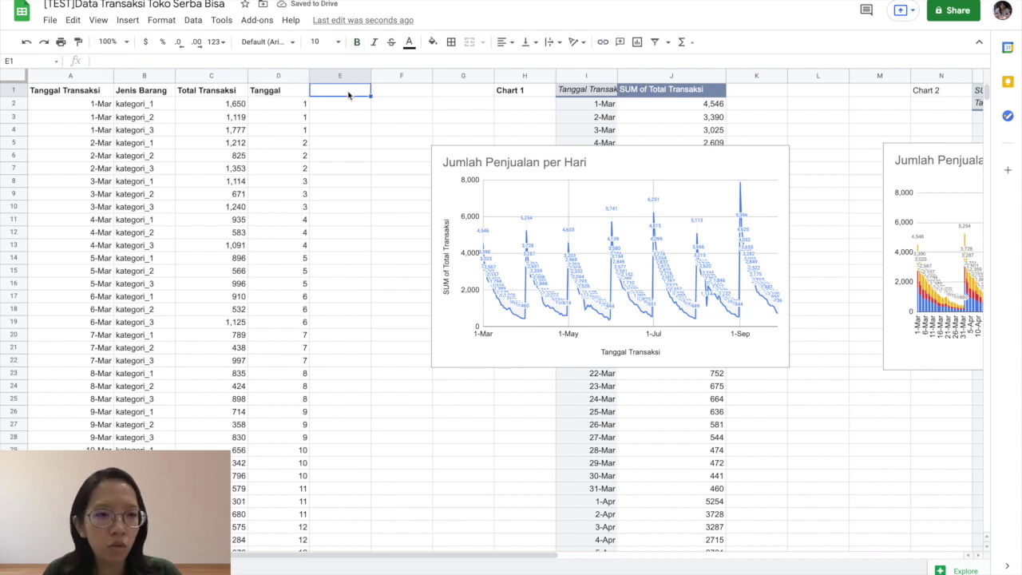
type("M")
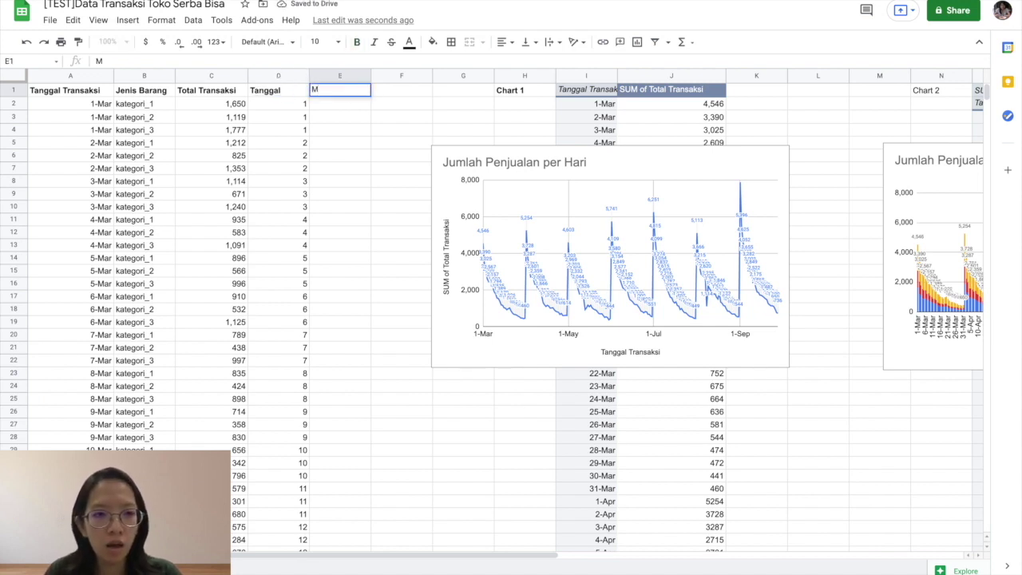
type("u")
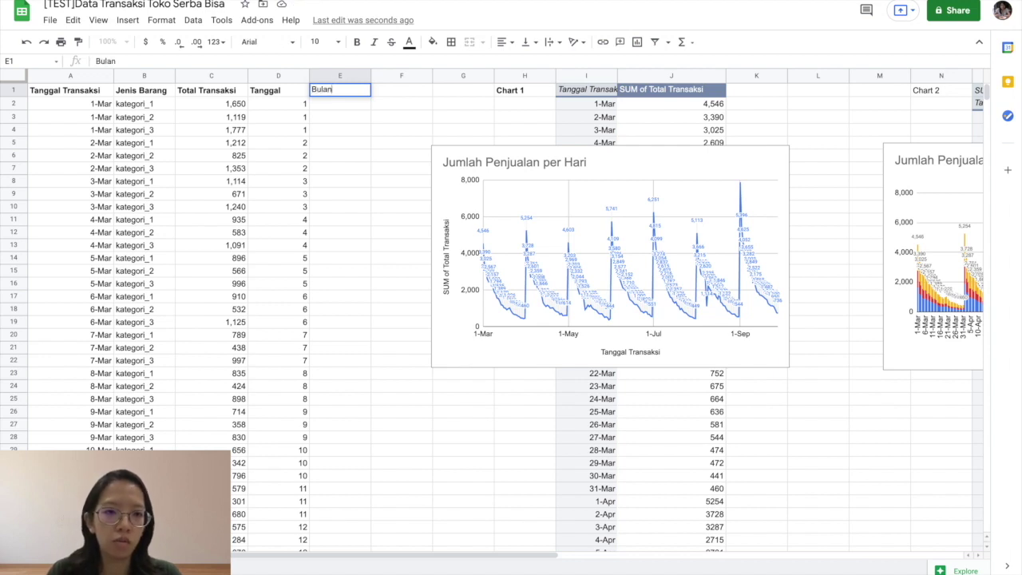
type("lan")
key("Return")
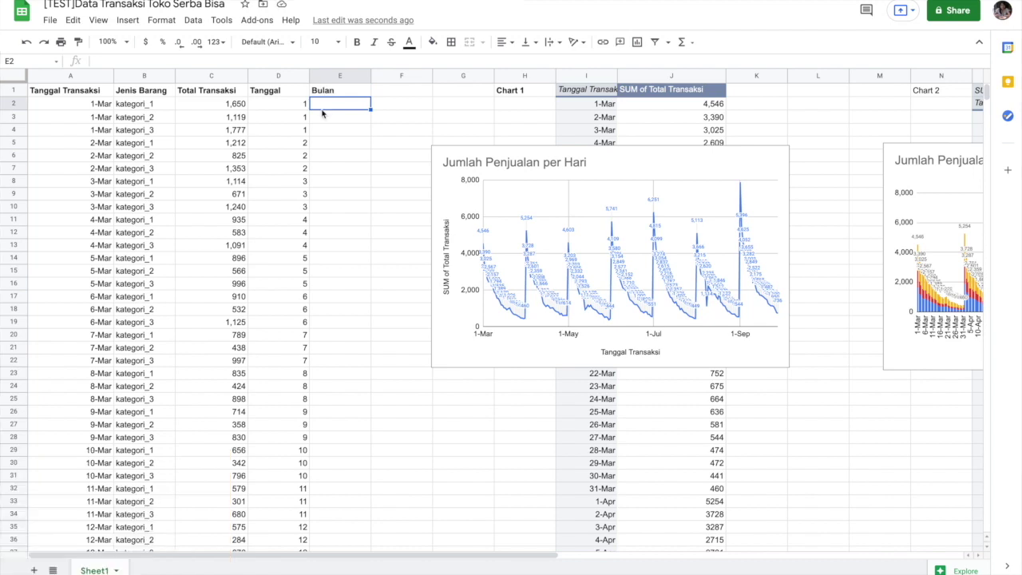
- Enter =EOMONTH(A2,-1)+1 in E2 and fill the formula down the Bulan column
double_click(320, 107)
type("=EOMONTH(A2,-1)+1")
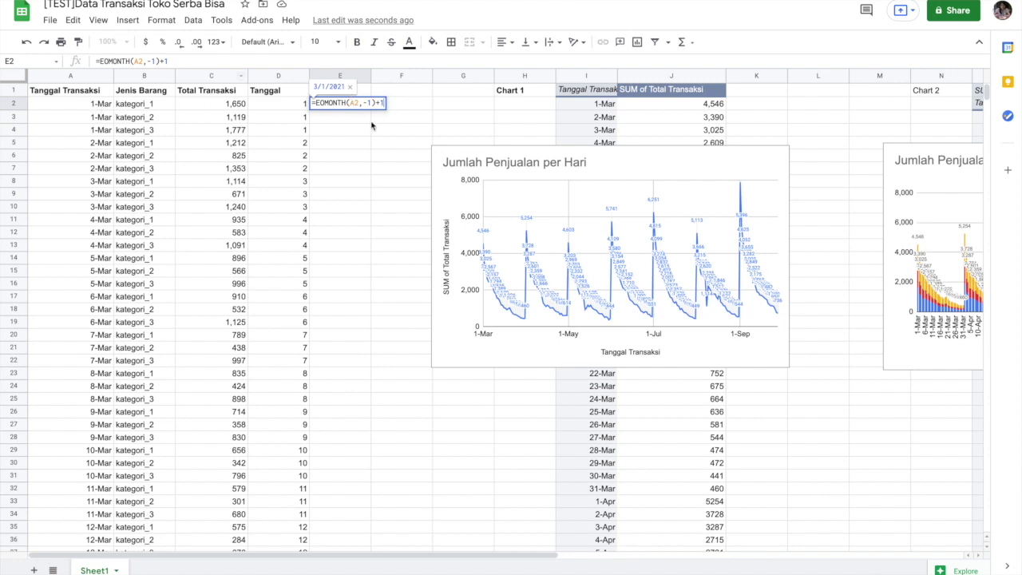
left_click(411, 104)
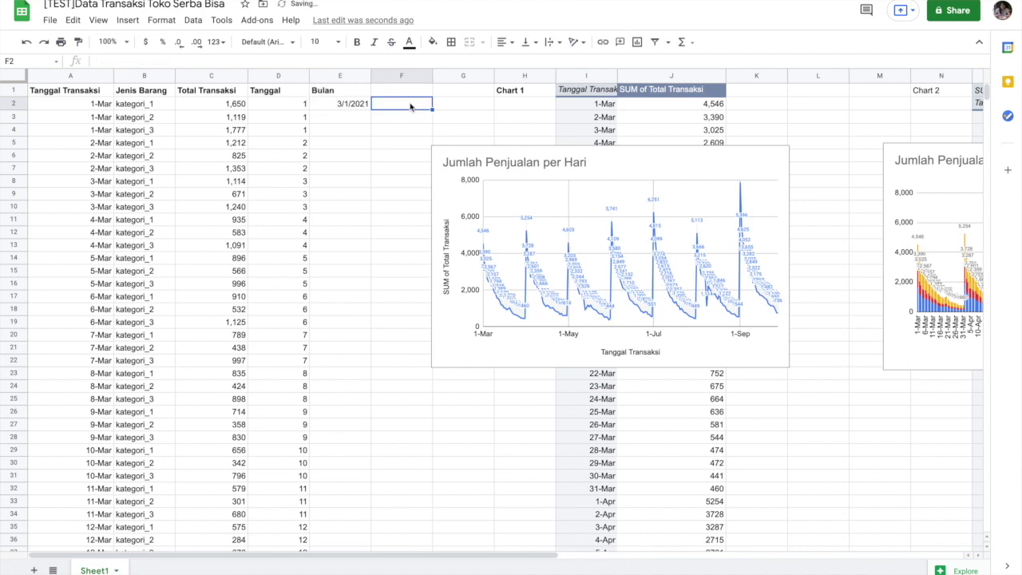
left_click(344, 112)
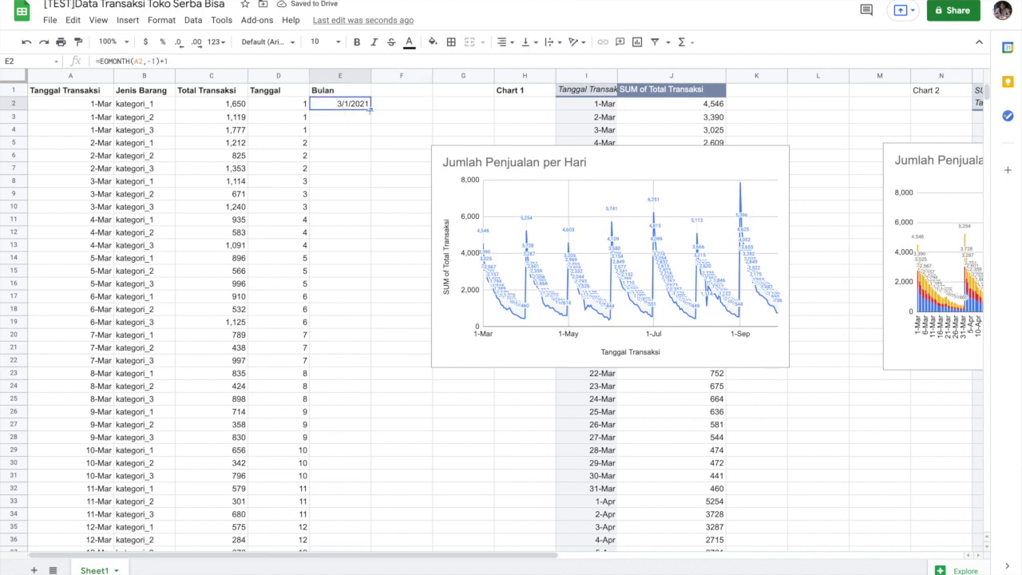
double_click(370, 110)
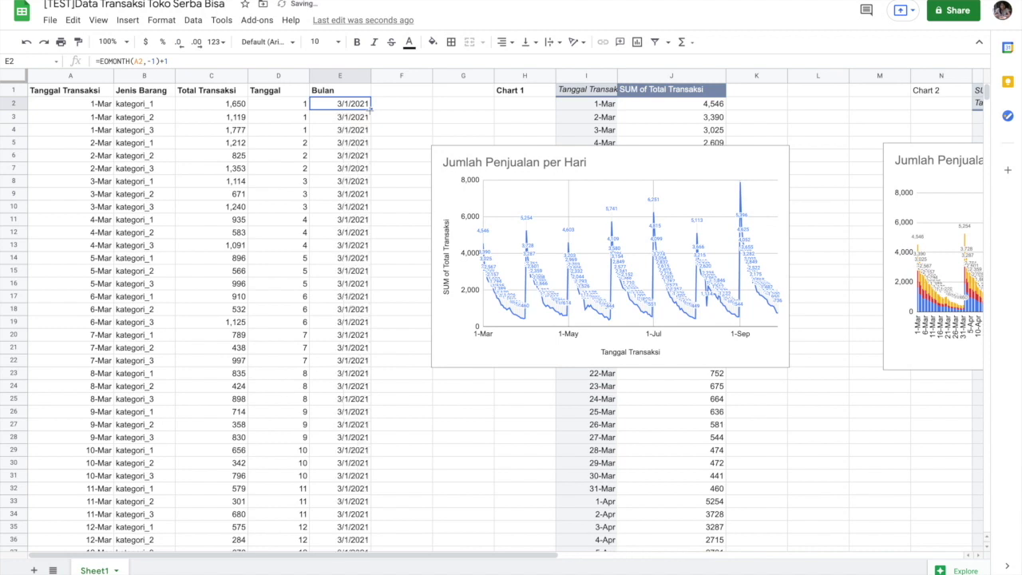
- Format the whole Bulan column with the 26-Sep date number format
left_click(342, 76)
left_click(160, 24)
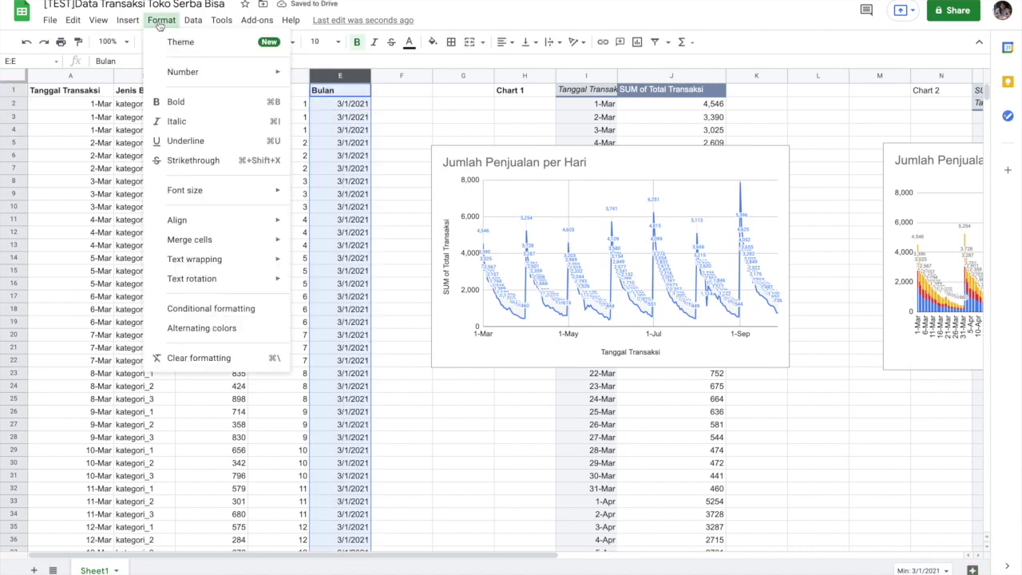
mouse_move(215, 81)
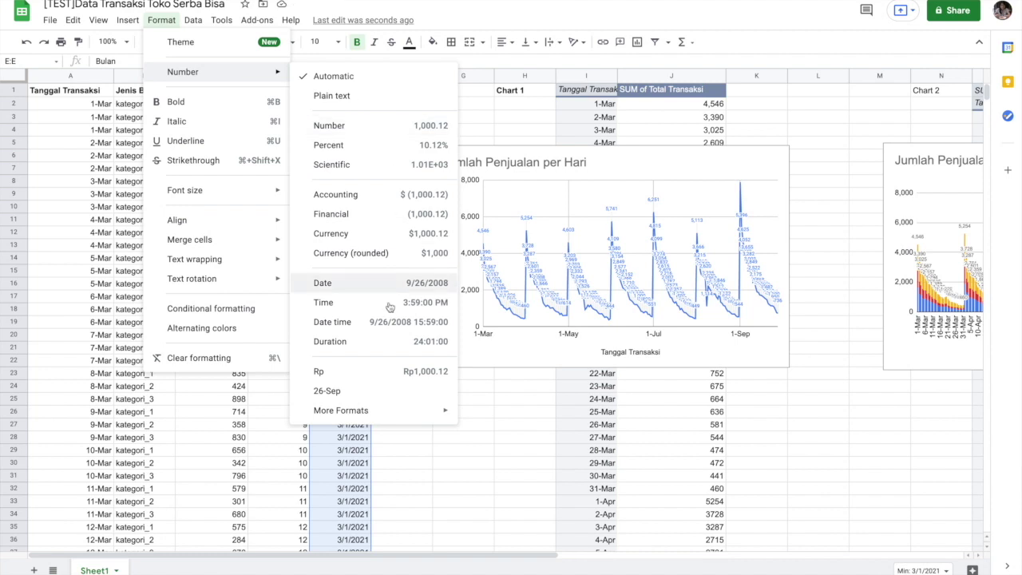
left_click(358, 390)
left_click(403, 159)
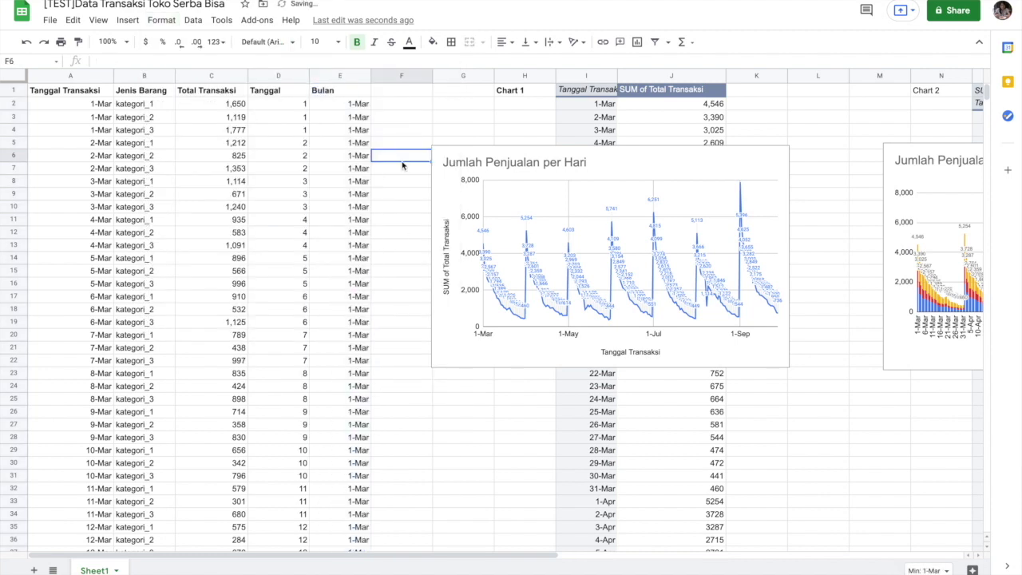
- Compare the Tanggal Transaksi dates with the derived values in the Tanggal and Bulan columns
left_click_drag(106, 106, 106, 147)
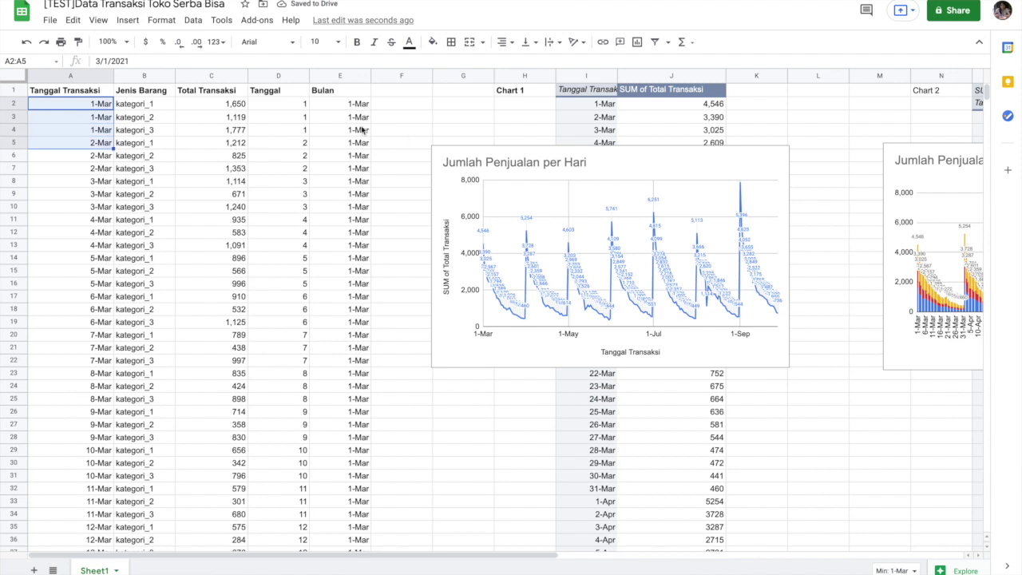
left_click_drag(339, 104, 323, 131)
left_click_drag(100, 164, 103, 212)
left_click_drag(342, 130, 349, 219)
left_click(270, 106)
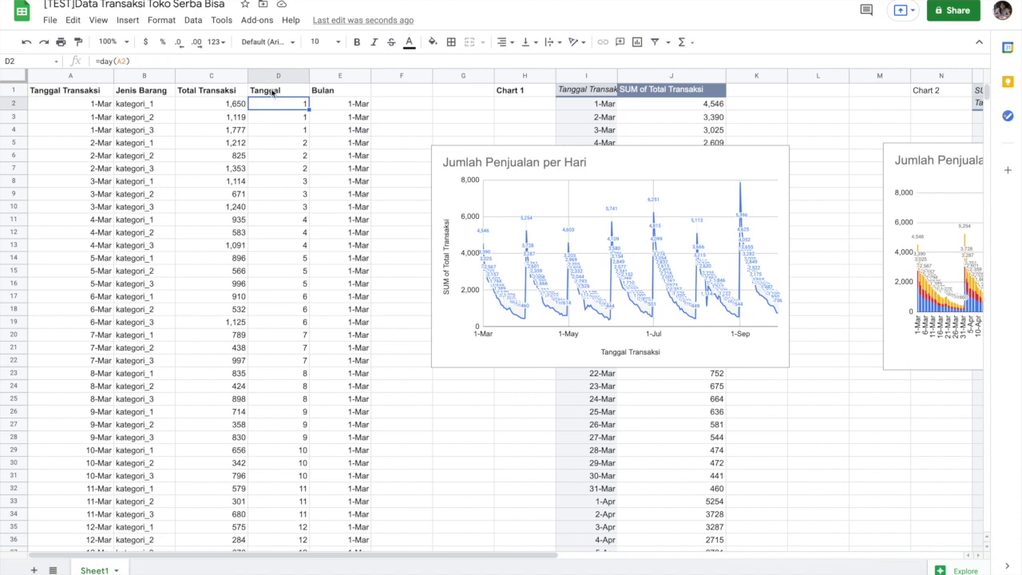
left_click(274, 94)
left_click(337, 97)
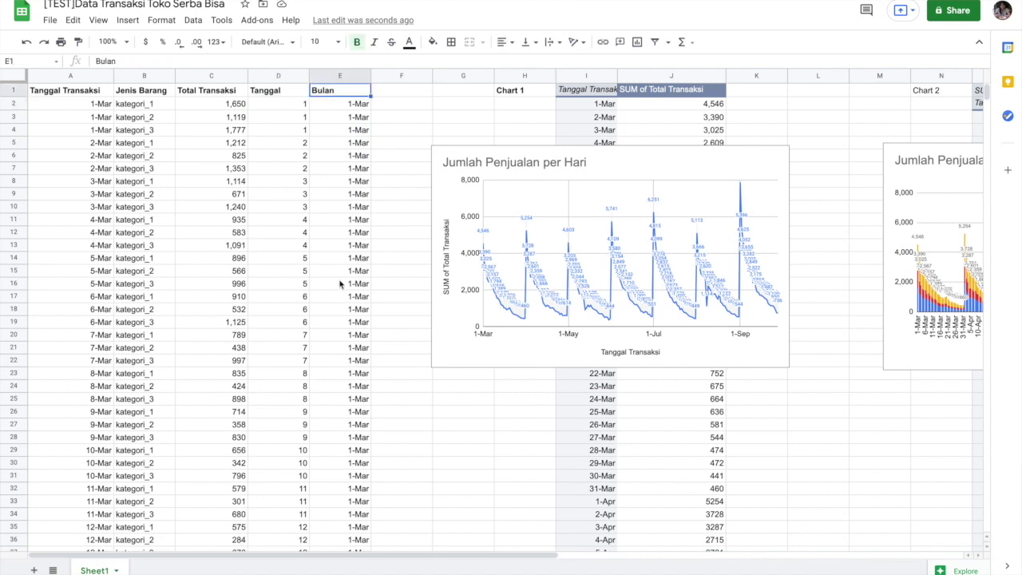
left_click(411, 117)
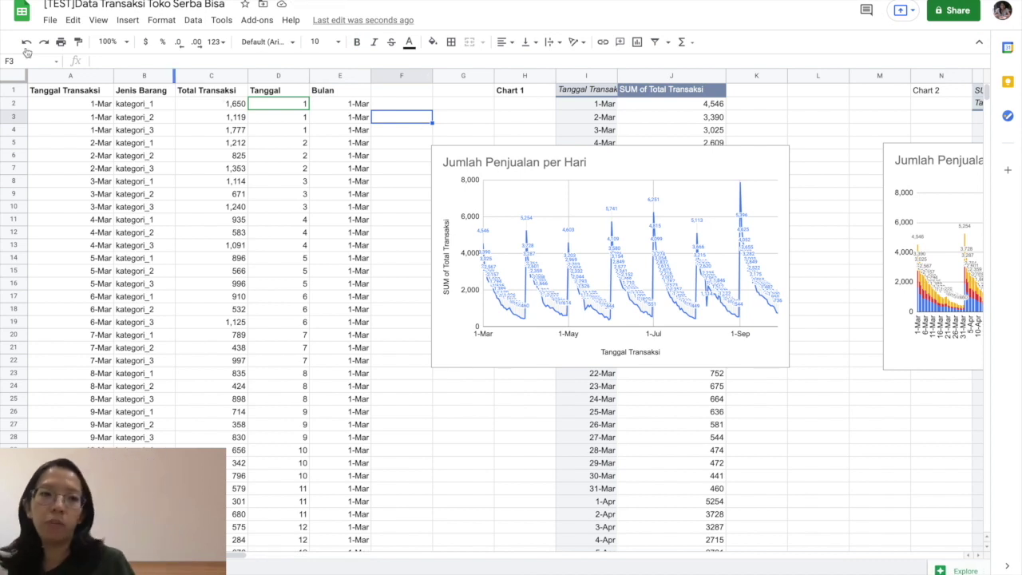
- Create a pivot table from columns A:E on the existing sheet at Sheet1!V1
left_click_drag(66, 78, 331, 76)
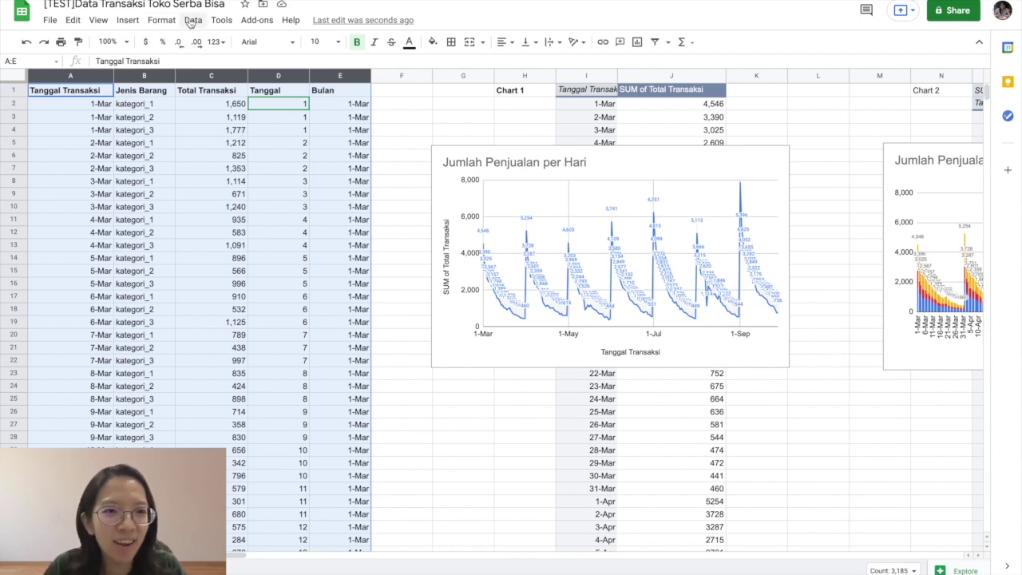
left_click(192, 20)
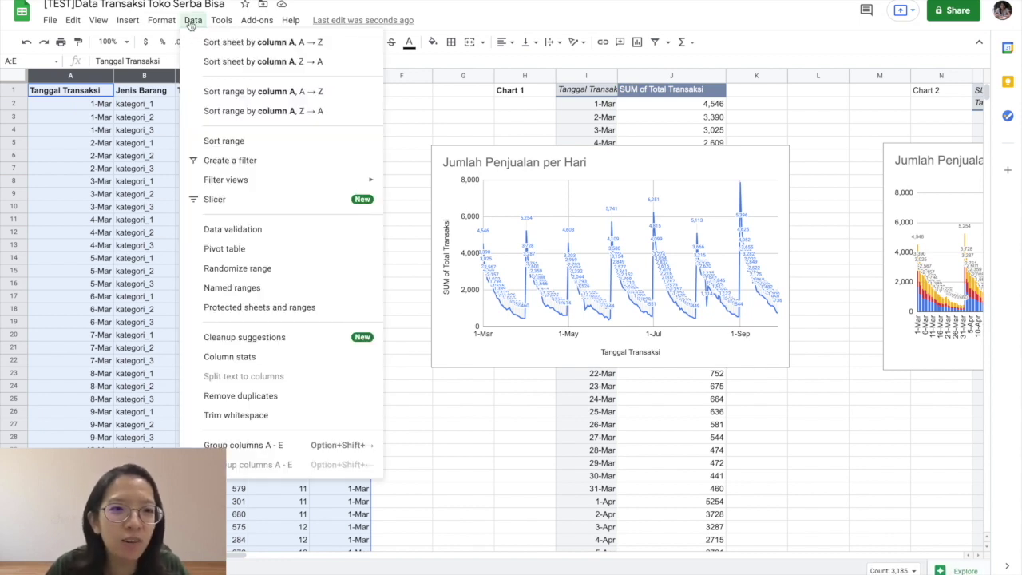
left_click(235, 251)
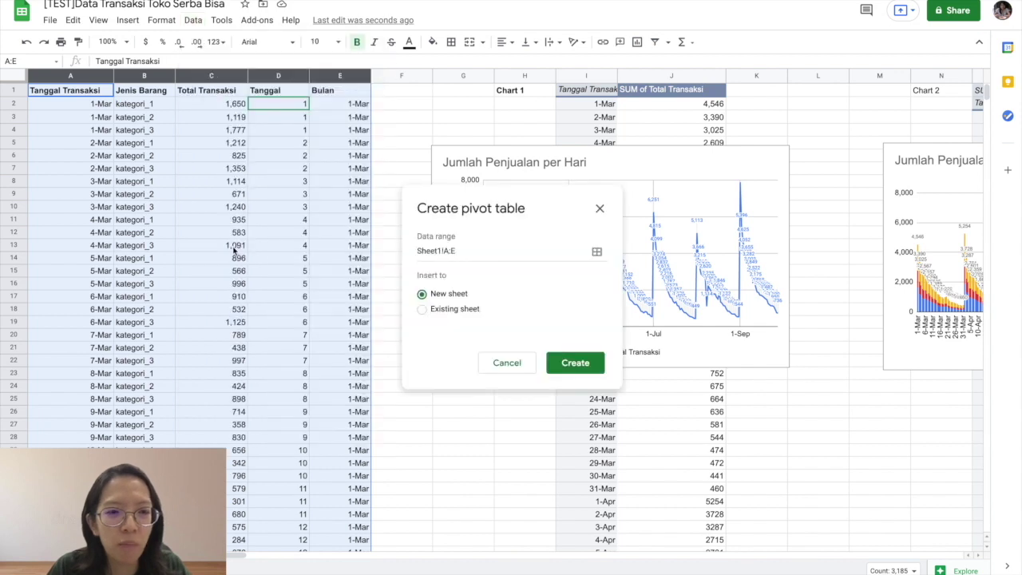
left_click(423, 309)
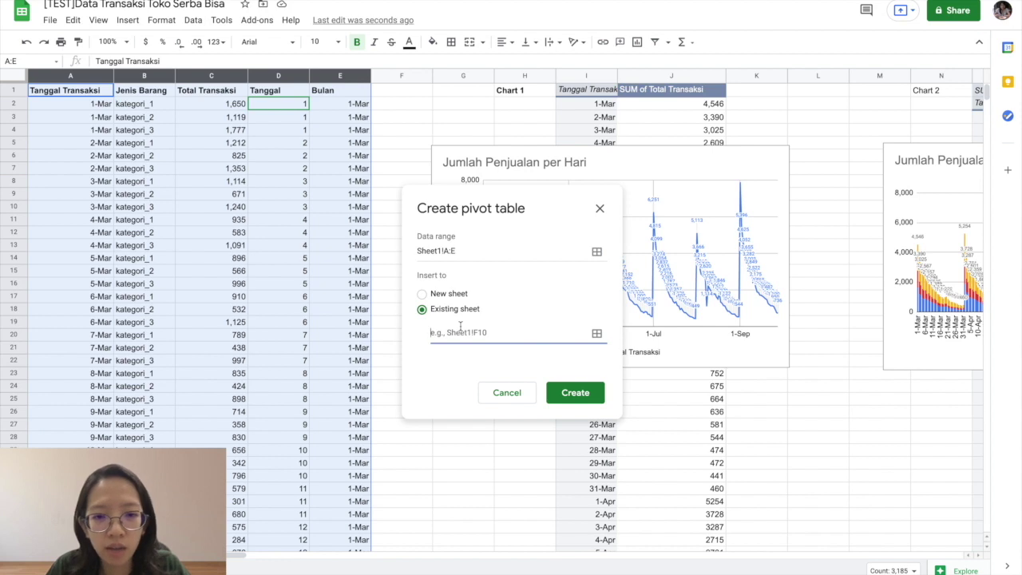
left_click(596, 336)
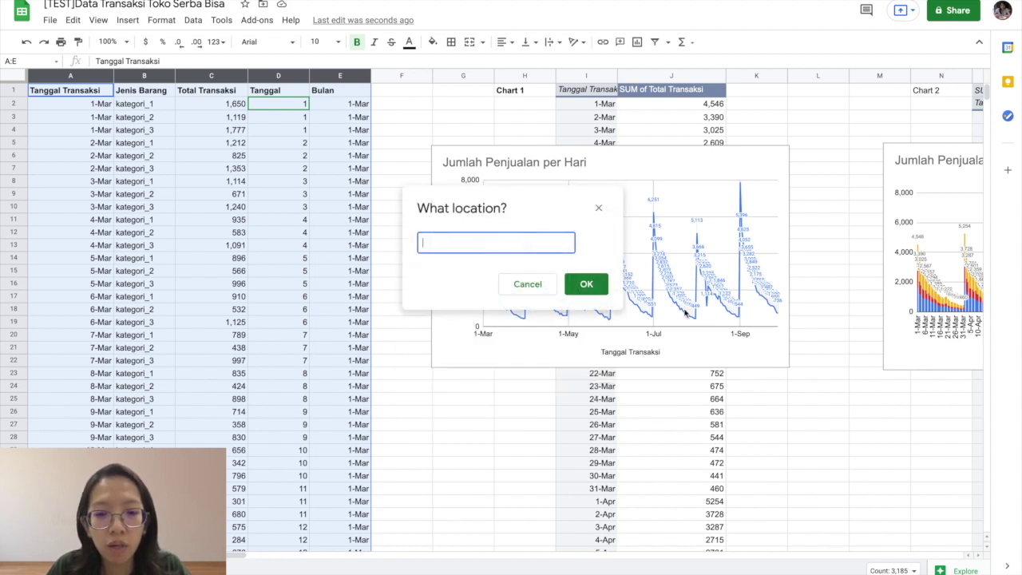
scroll(760, 297, "right", 5)
scroll(760, 297, "right", 4)
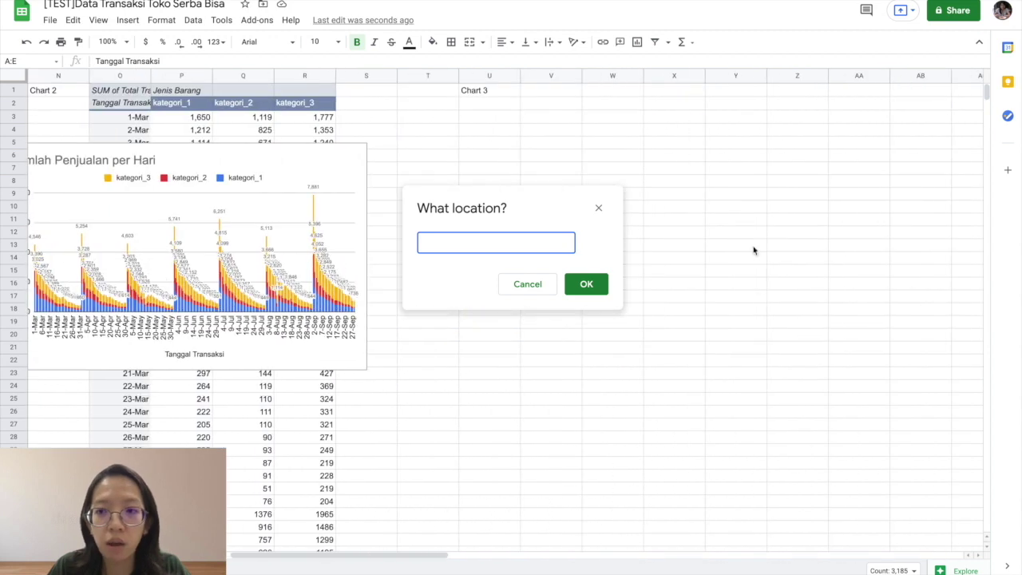
left_click(545, 90)
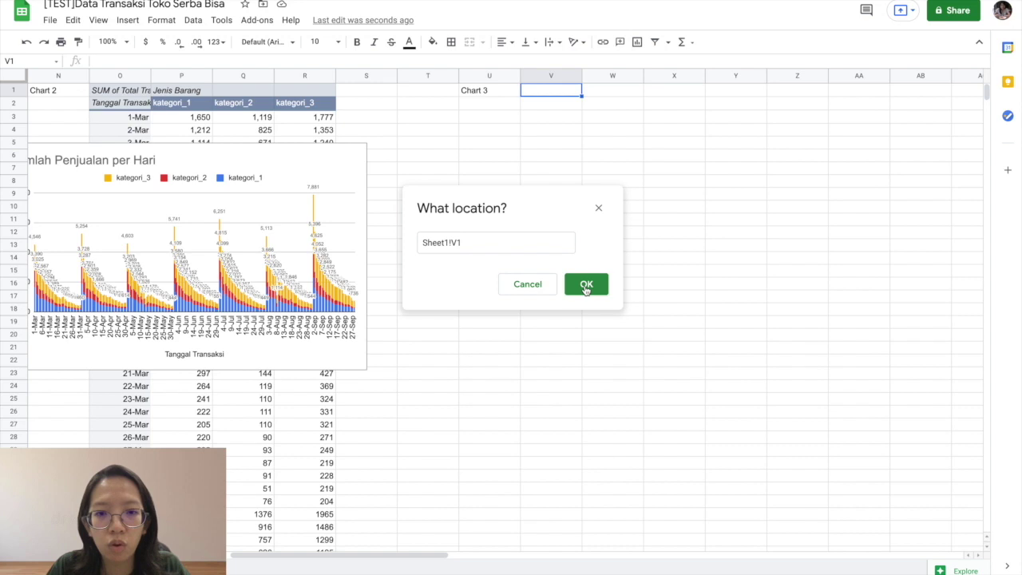
left_click(585, 286)
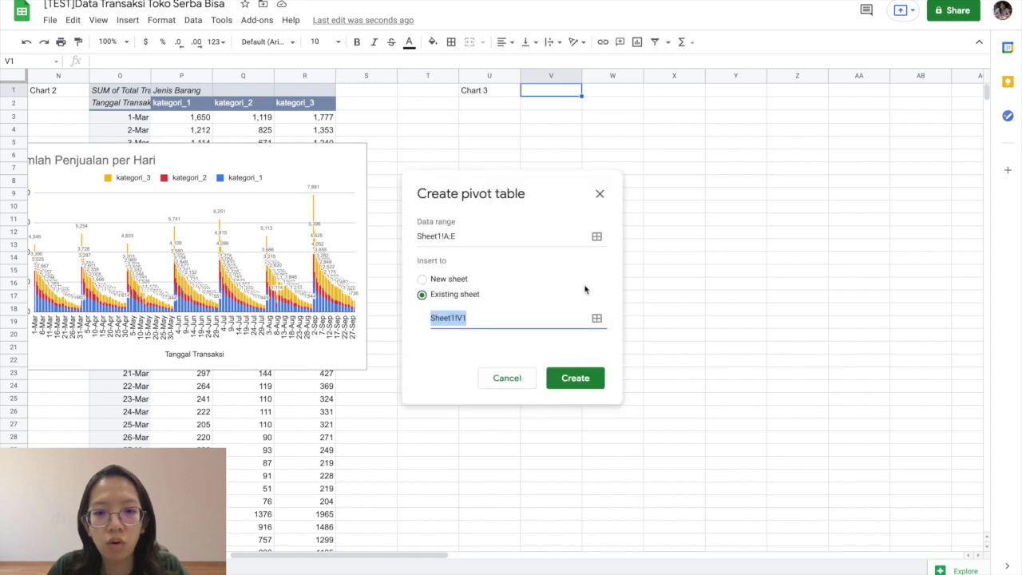
left_click(576, 381)
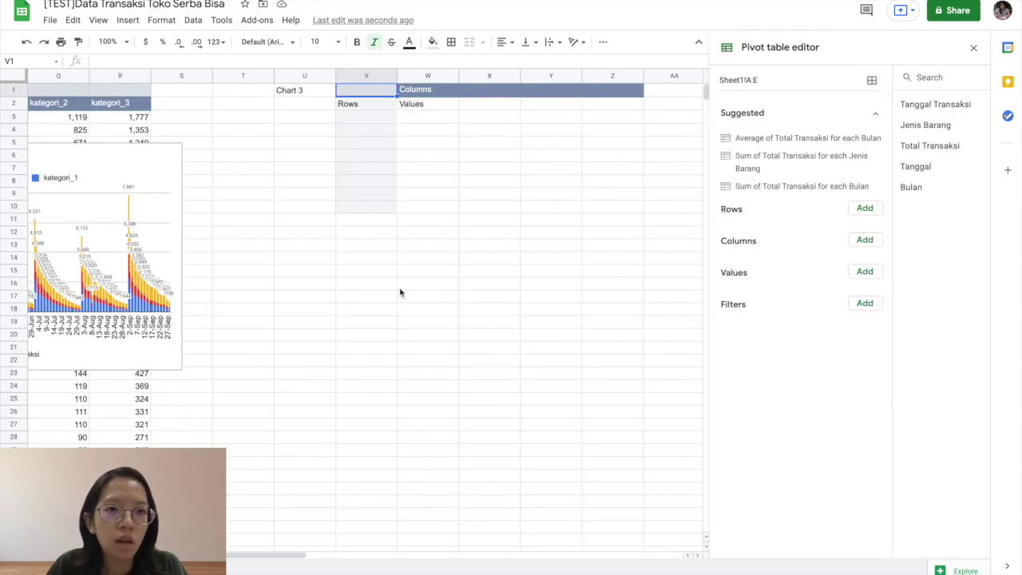
- Set up the pivot table with Tanggal as rows, Bulan as columns, and the SUM of Total Transaksi as values
left_click(865, 209)
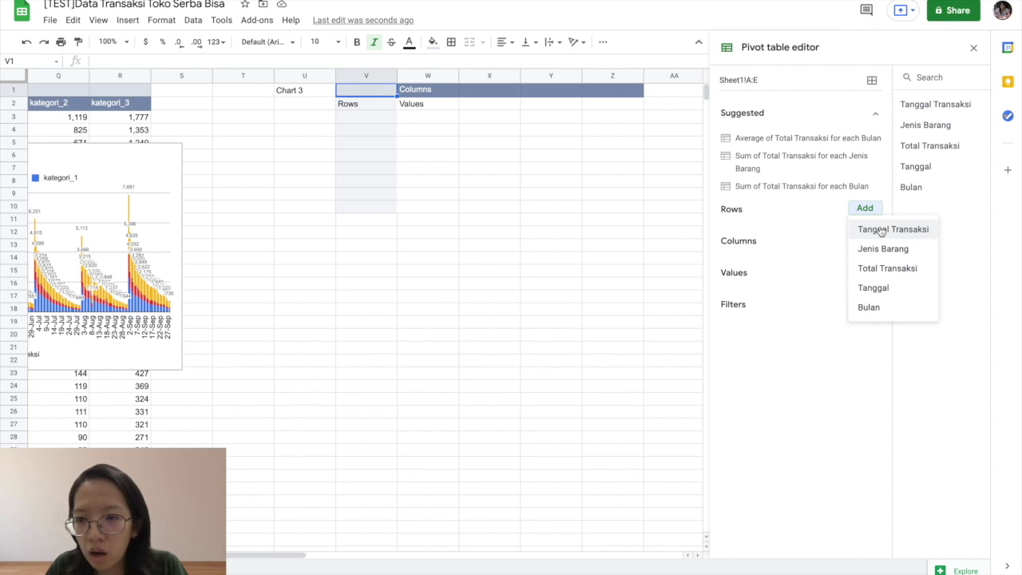
left_click(875, 289)
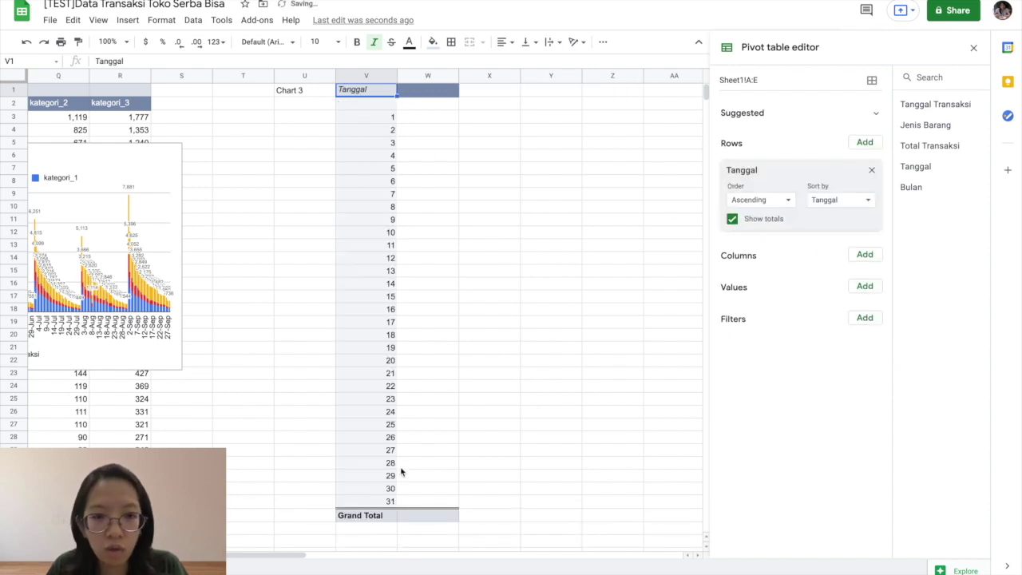
left_click(865, 255)
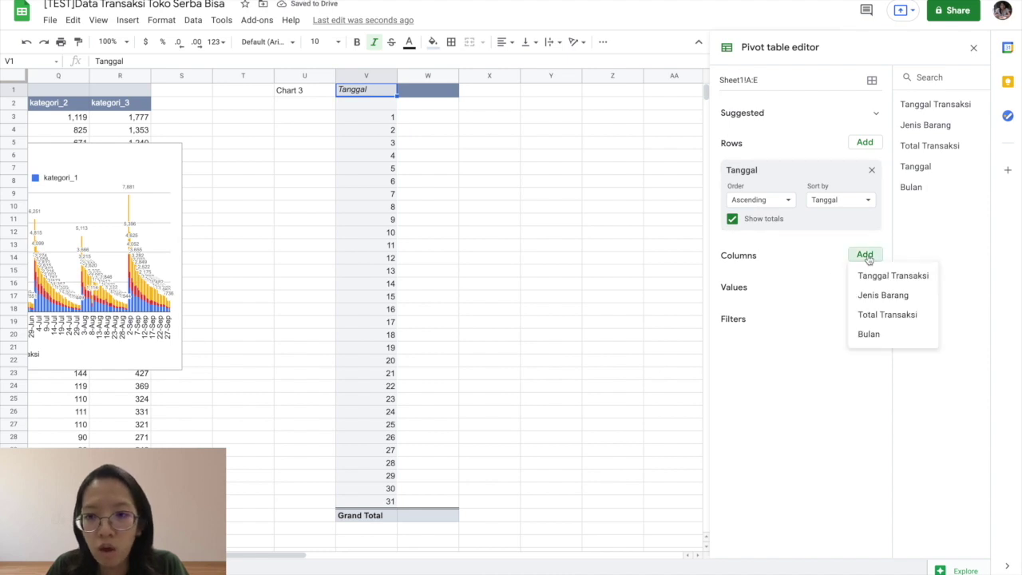
left_click(869, 334)
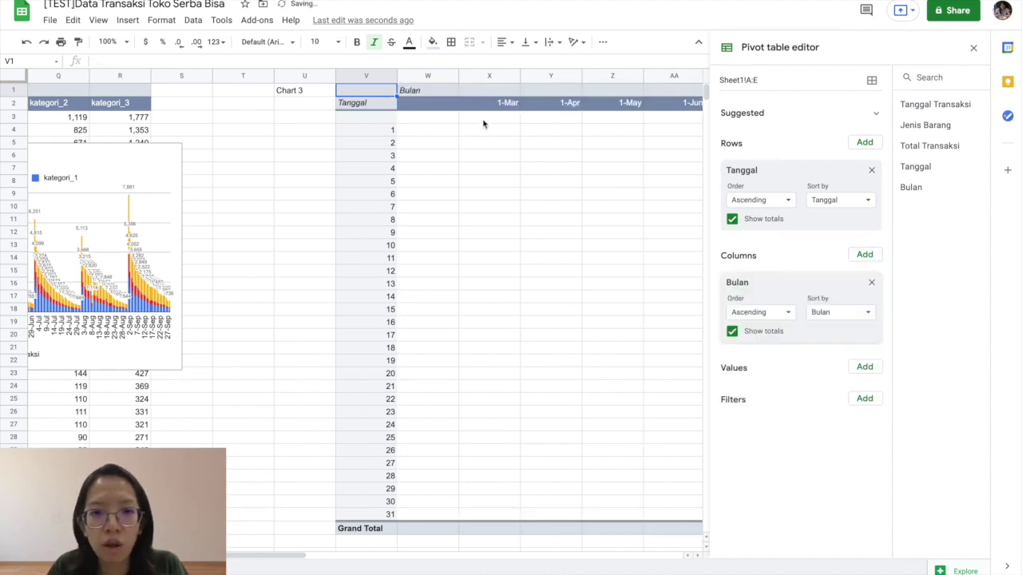
left_click(864, 368)
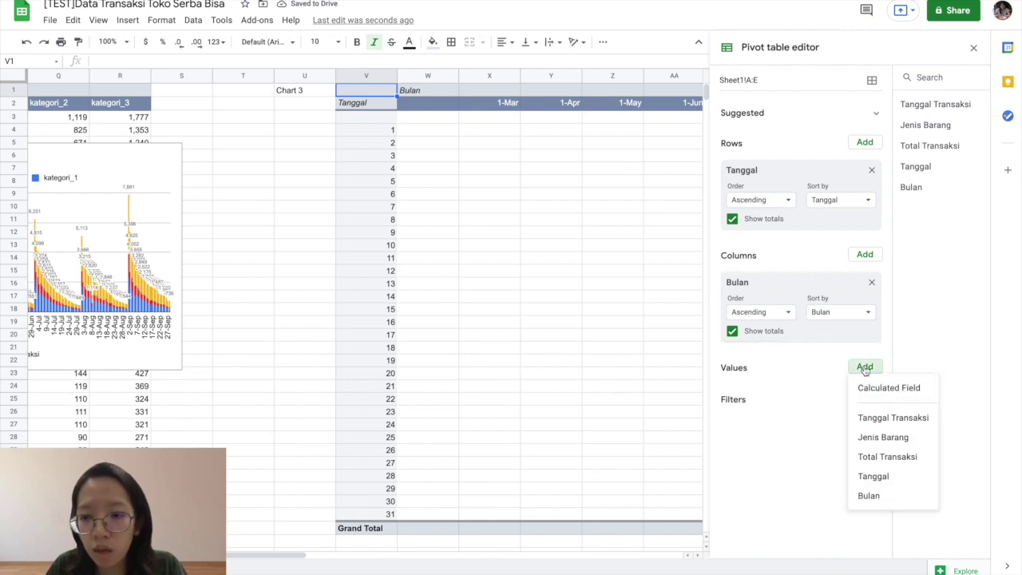
left_click(876, 457)
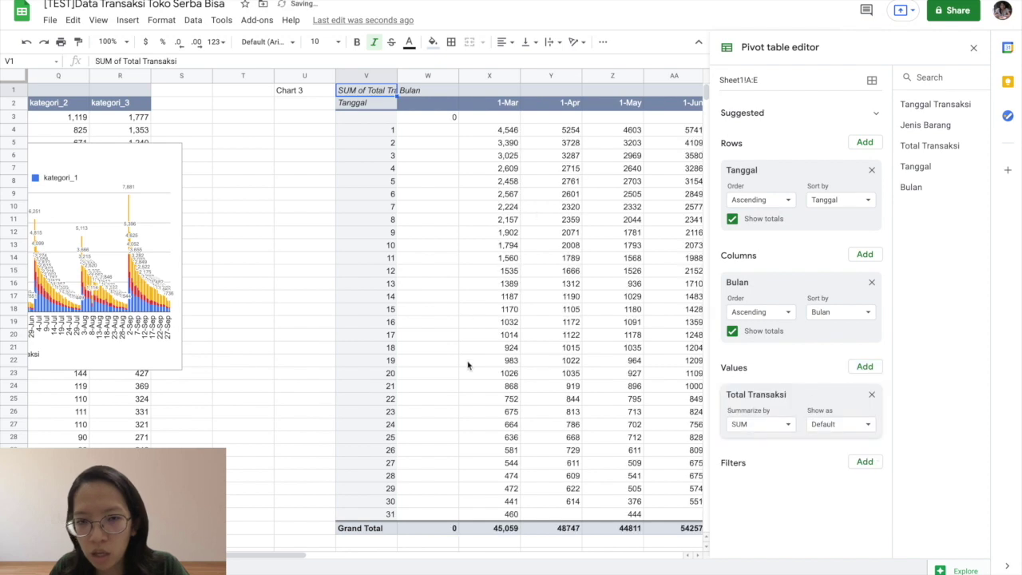
- Filter the pivot table by Tanggal Transaksi, excluding the (Blanks) value
scroll(459, 275, "right", 1)
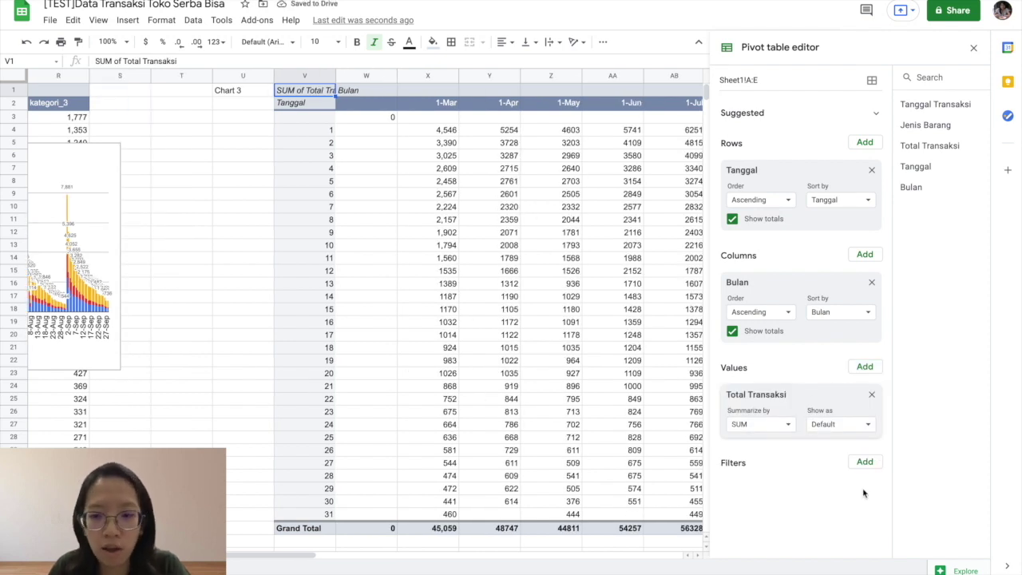
left_click_drag(364, 122, 367, 313)
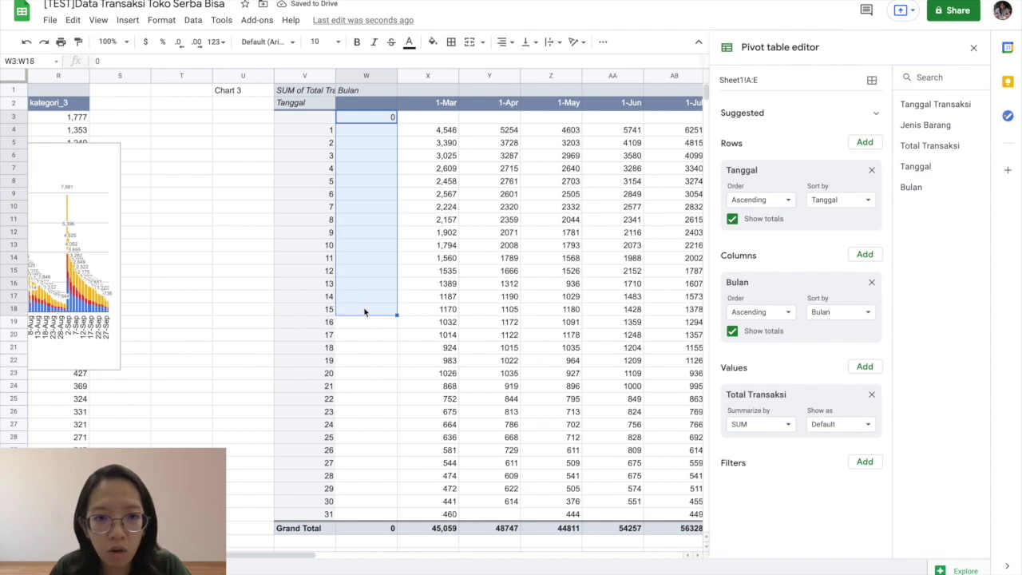
left_click(858, 464)
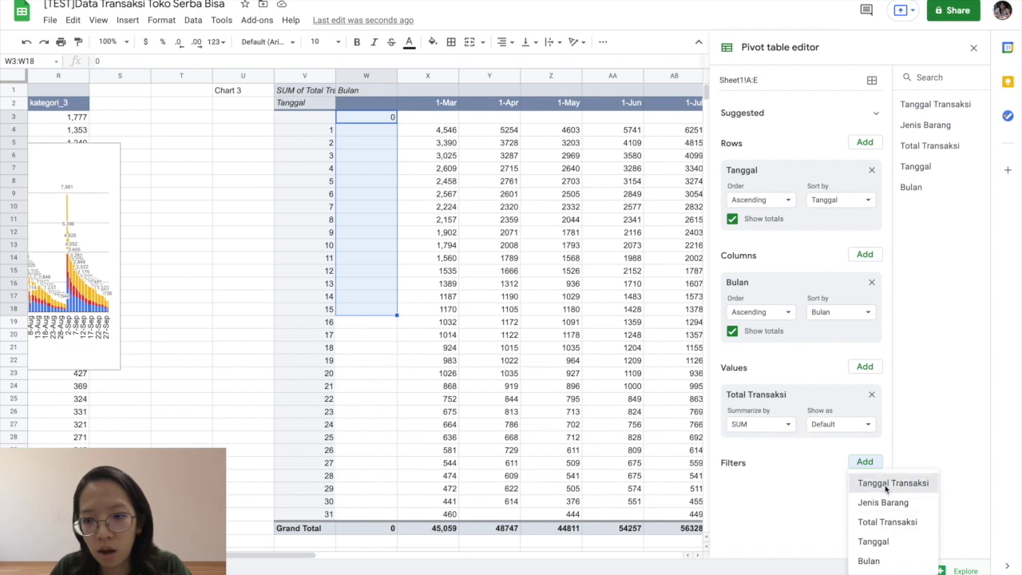
left_click(885, 487)
left_click(764, 519)
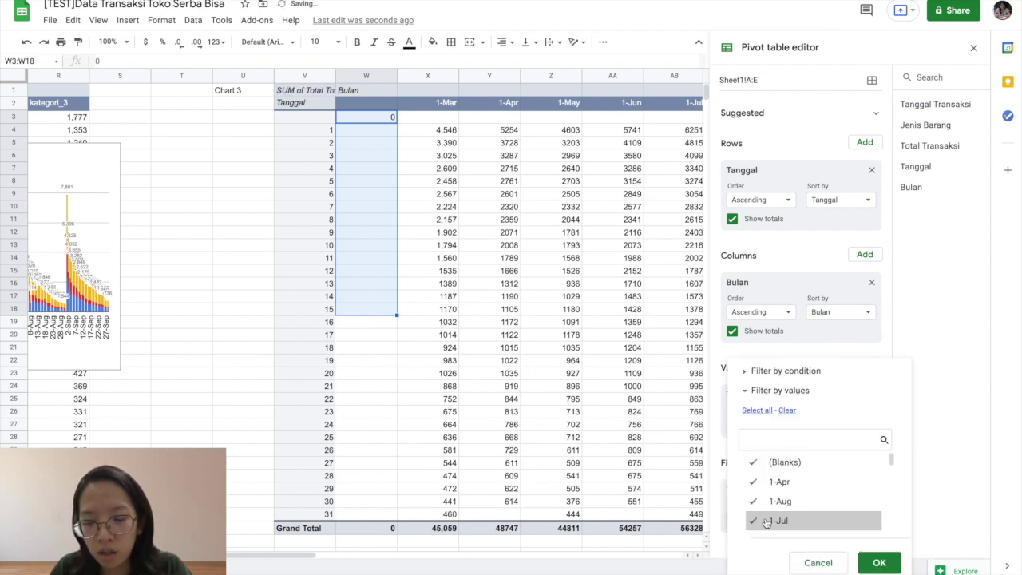
left_click(785, 462)
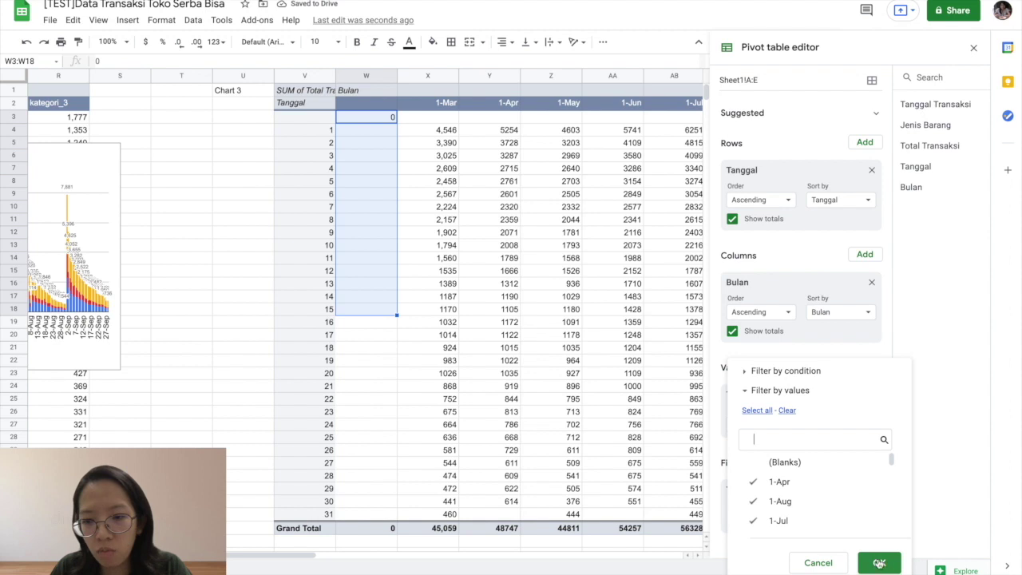
left_click(878, 563)
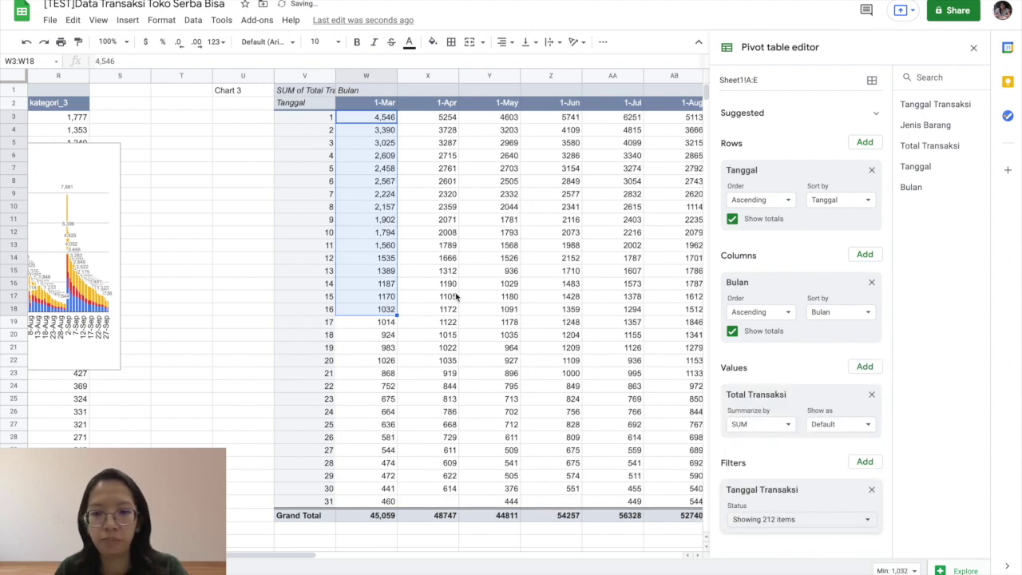
- Turn off totals for both the Tanggal rows and the Bulan columns of the pivot table
scroll(457, 297, "right", 3)
left_click(381, 158)
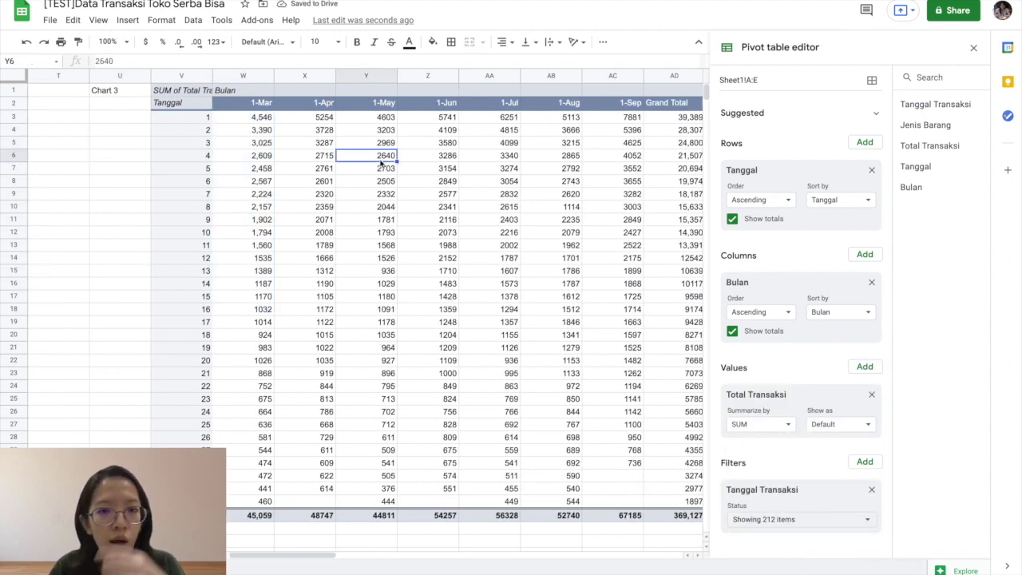
left_click(732, 220)
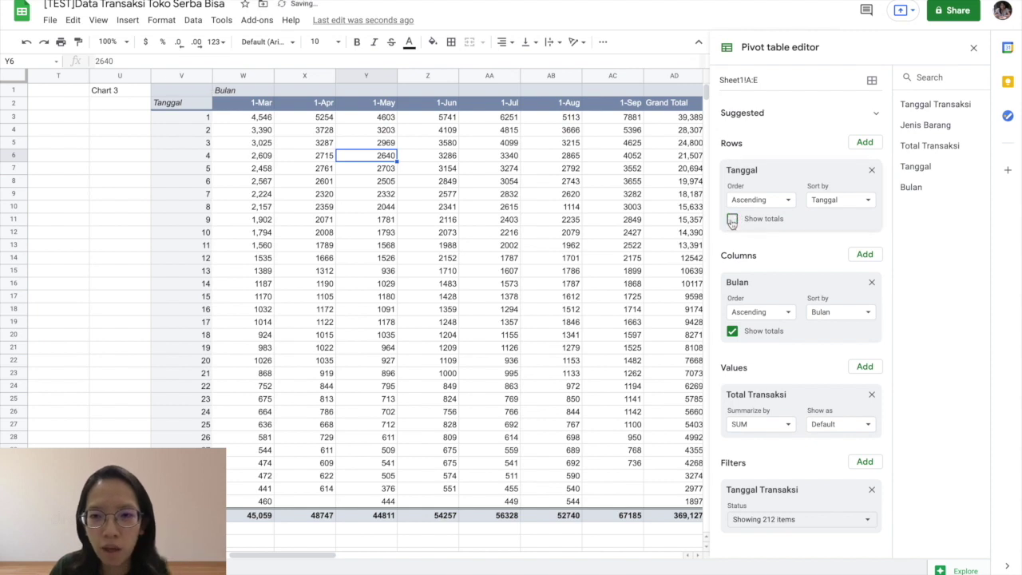
left_click(732, 331)
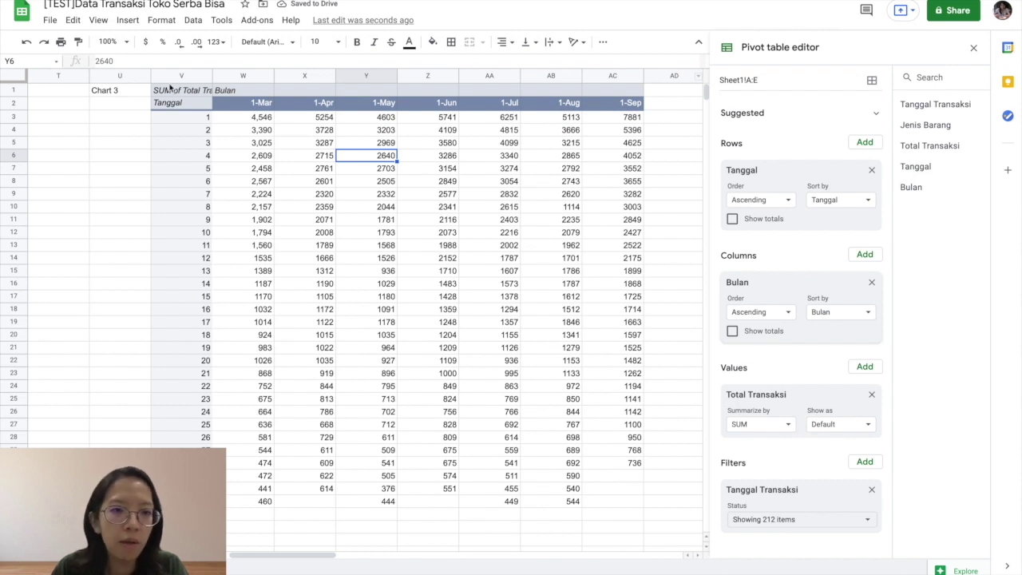
- Insert a line chart from the pivot table range V1:AC33
left_click_drag(168, 88, 641, 497)
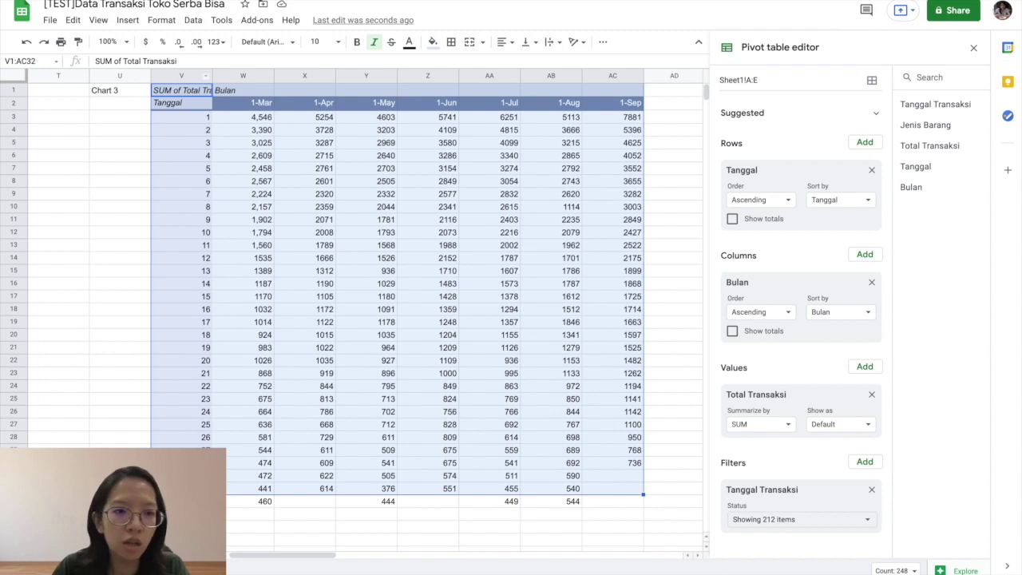
left_click(174, 144)
left_click_drag(159, 96, 632, 507)
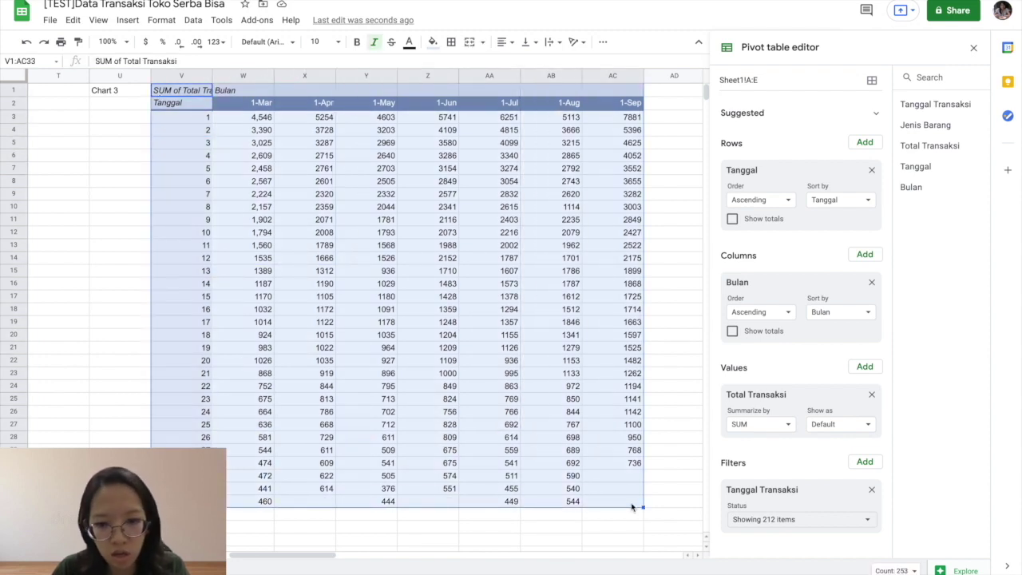
left_click(128, 20)
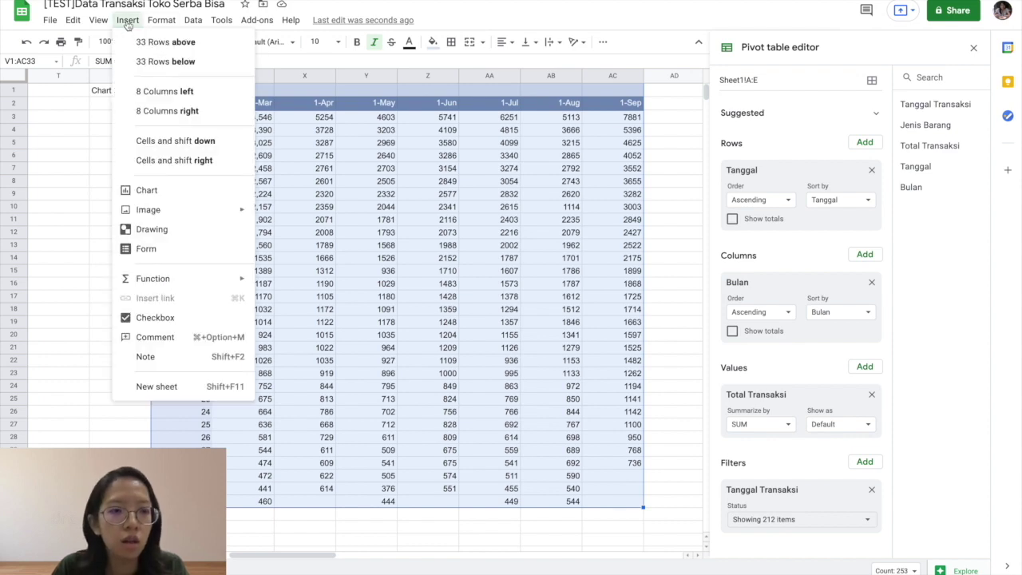
left_click(174, 189)
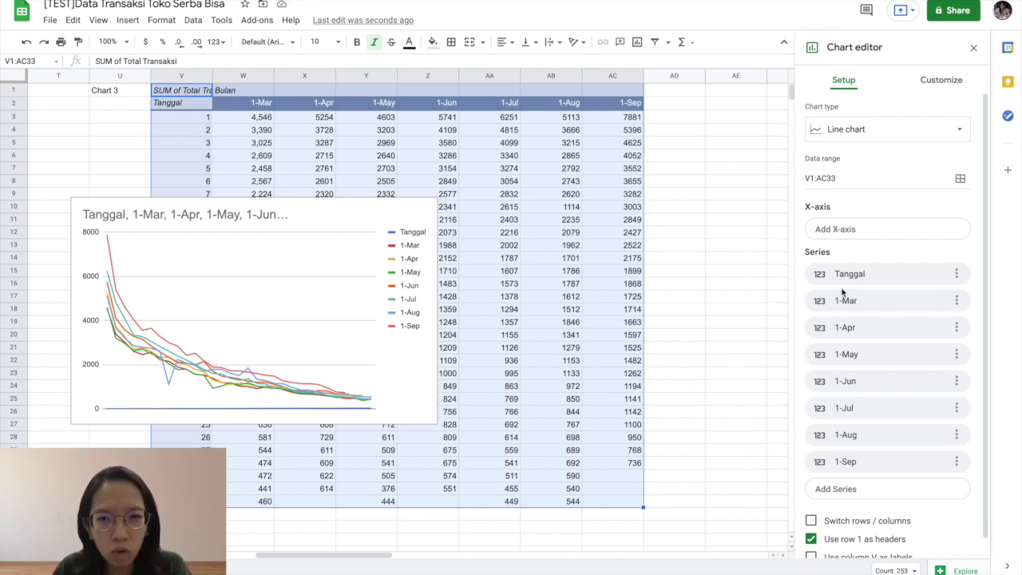
- Remove Tanggal from the line chart's series and set it as the X-axis
left_click(957, 274)
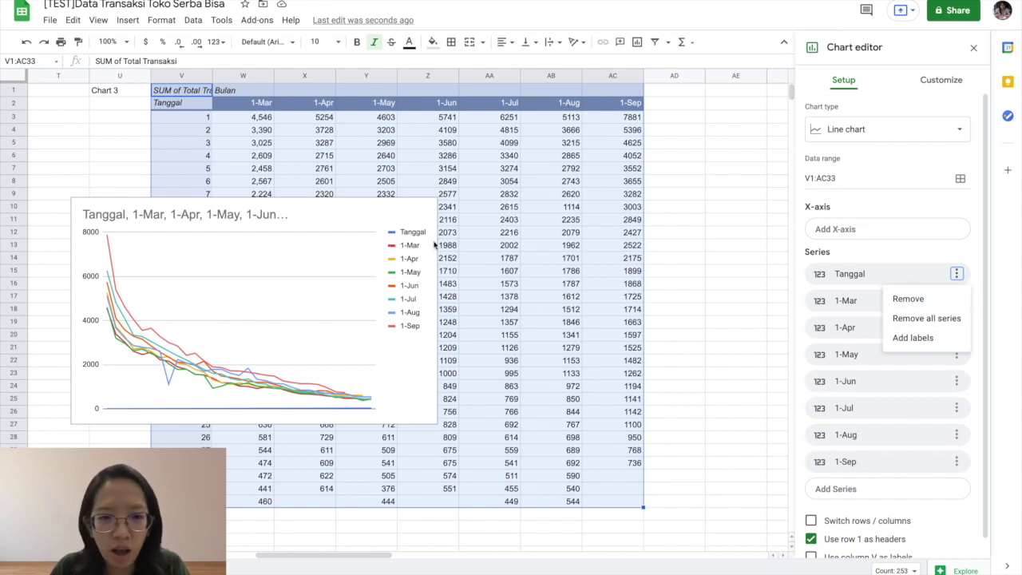
left_click(911, 300)
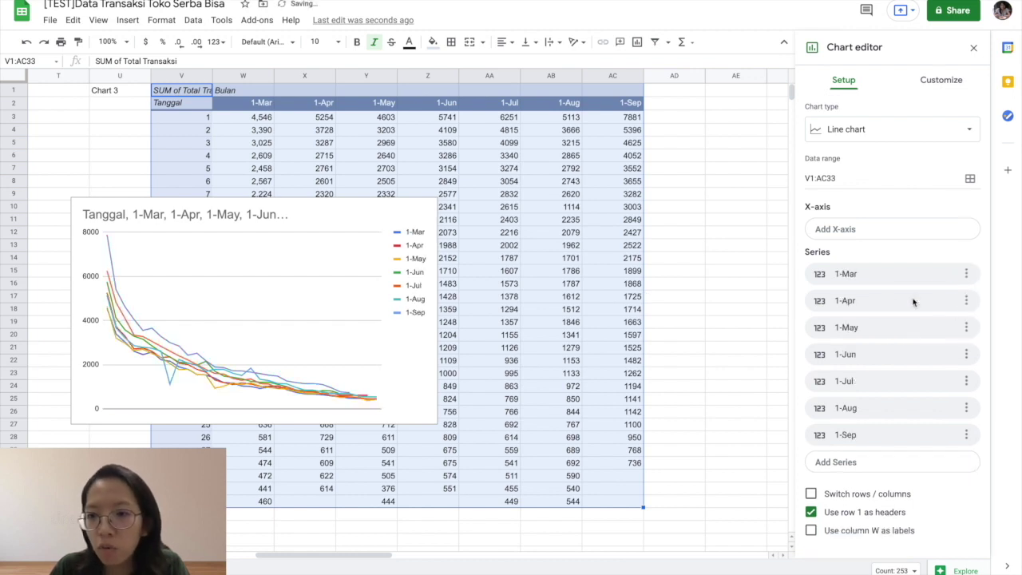
left_click(831, 230)
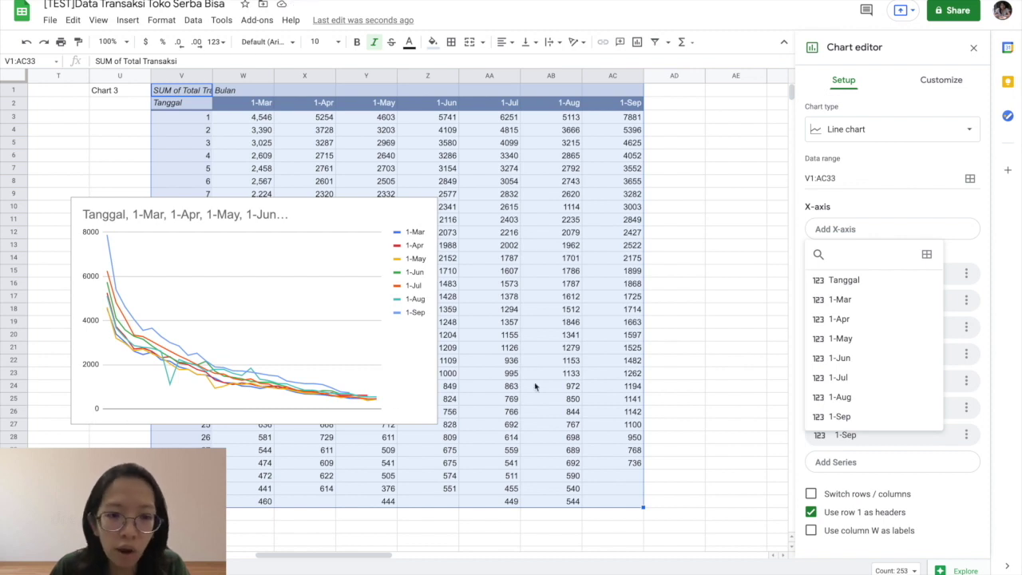
left_click(893, 280)
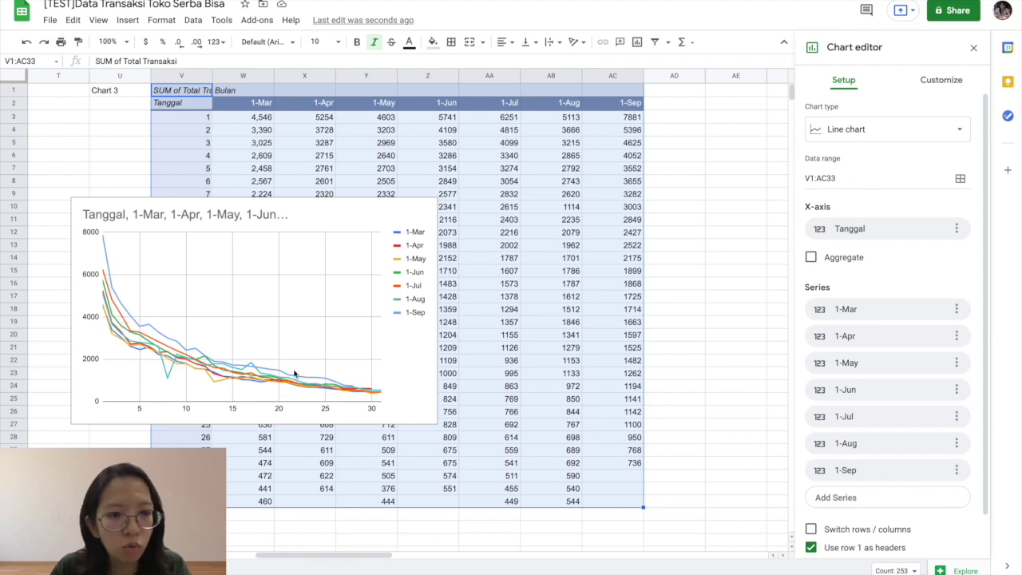
- Change the line chart's title to "Jumlah Penjualan per Hari"
double_click(193, 219)
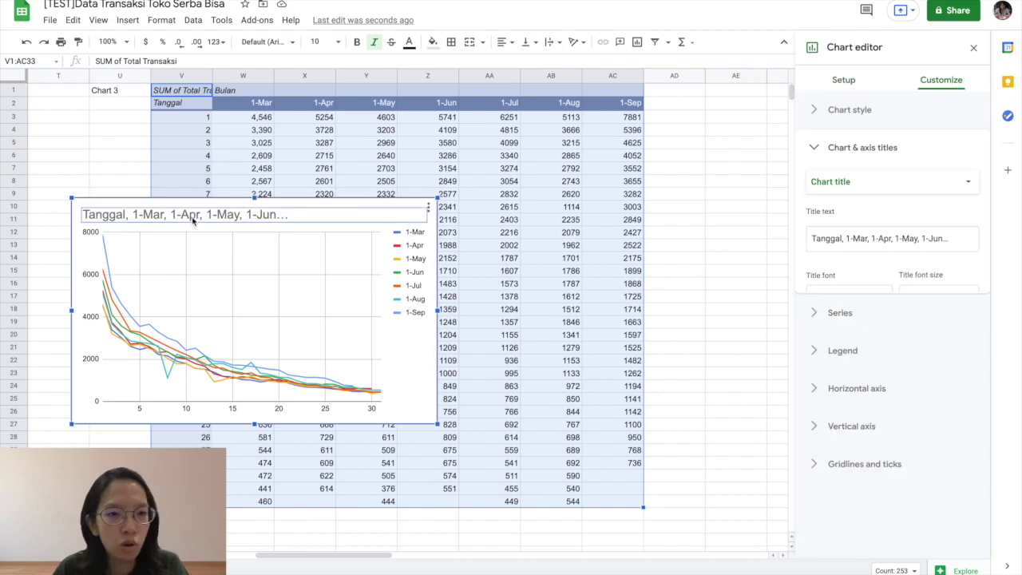
left_click(244, 217)
type("P")
key("BackSpace")
type("Toa")
type("JU")
key("BackSpace")
type("umlah Pen")
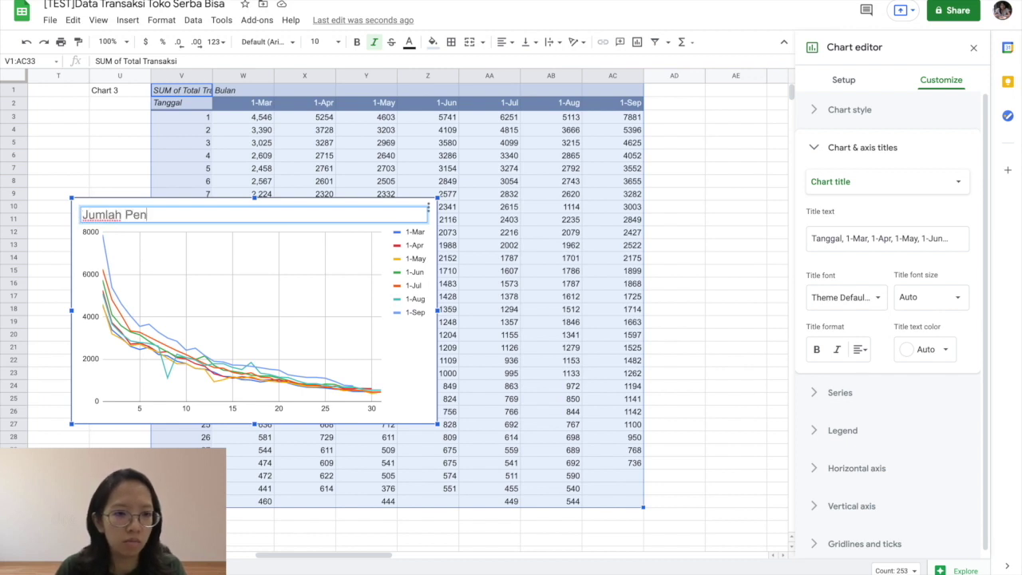
type("jualan per Hari")
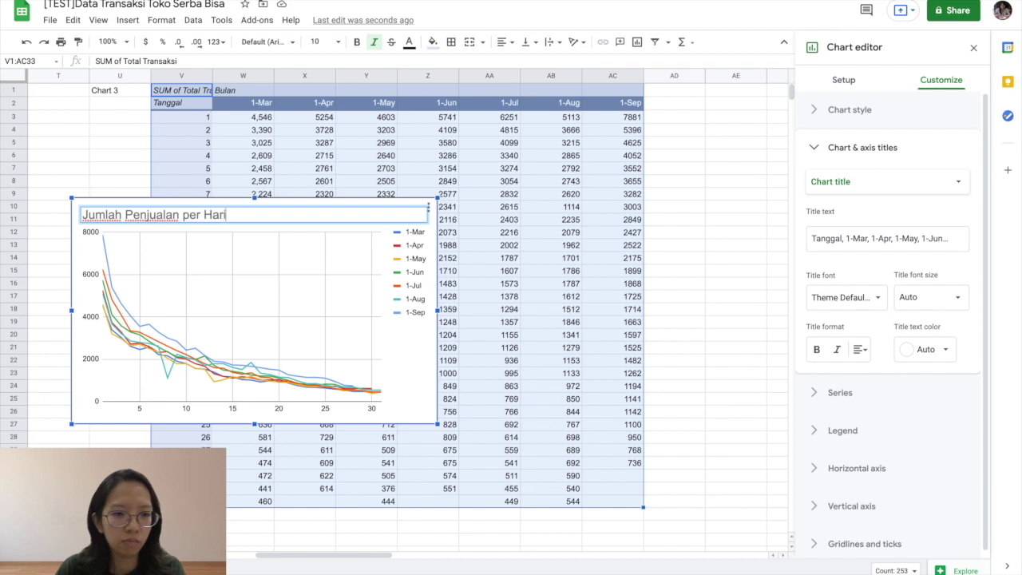
left_click(736, 271)
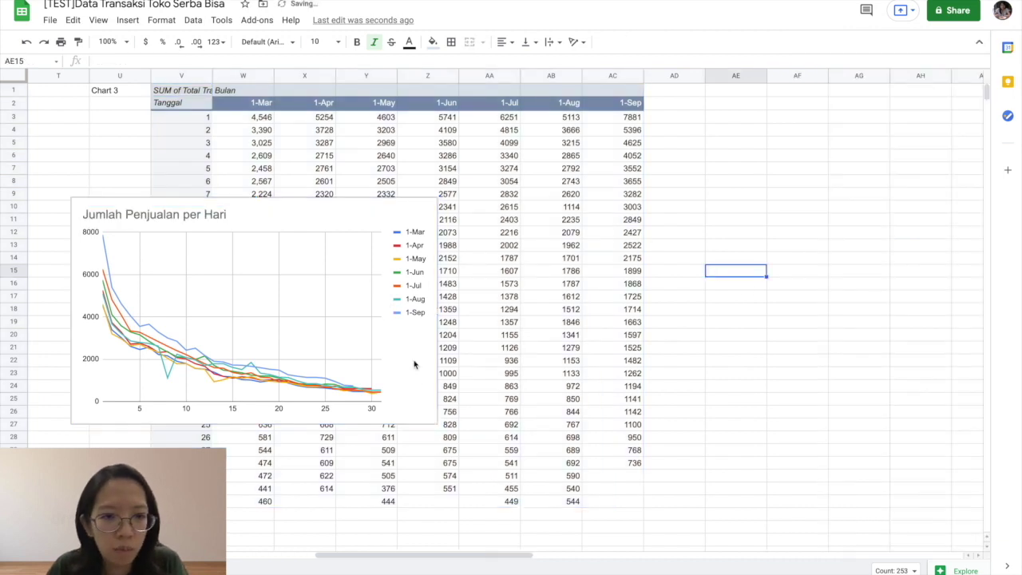
- Recolor the chart's 1-Sep line to a darker blue and turn on data labels for that series
left_click(416, 382)
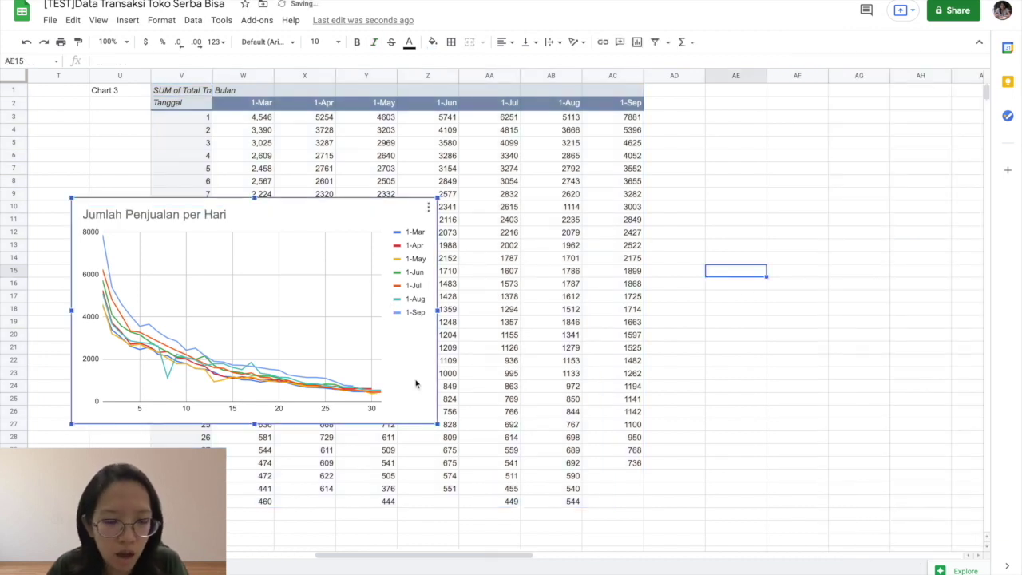
double_click(358, 217)
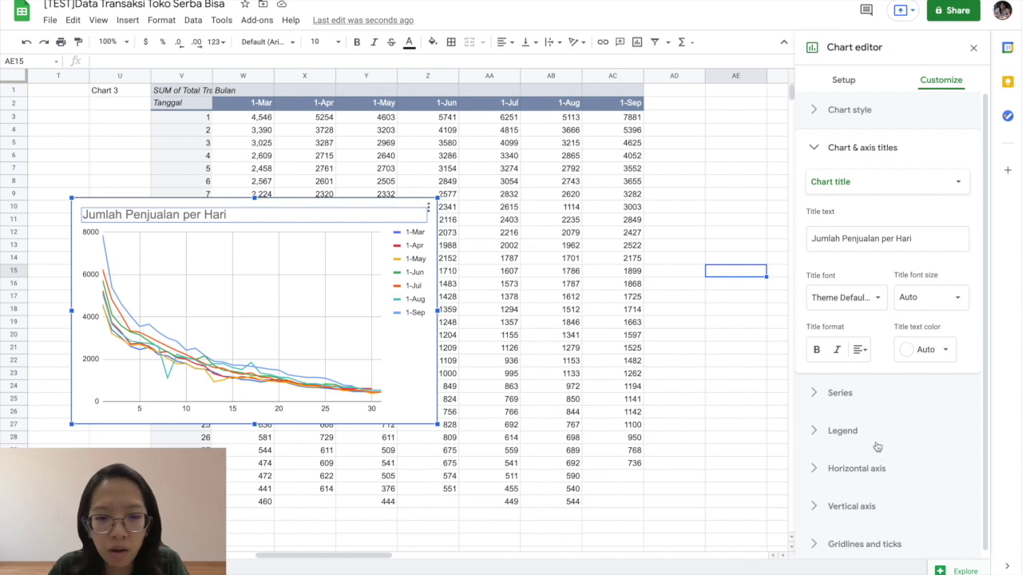
scroll(872, 423, "down", 1)
left_click(842, 387)
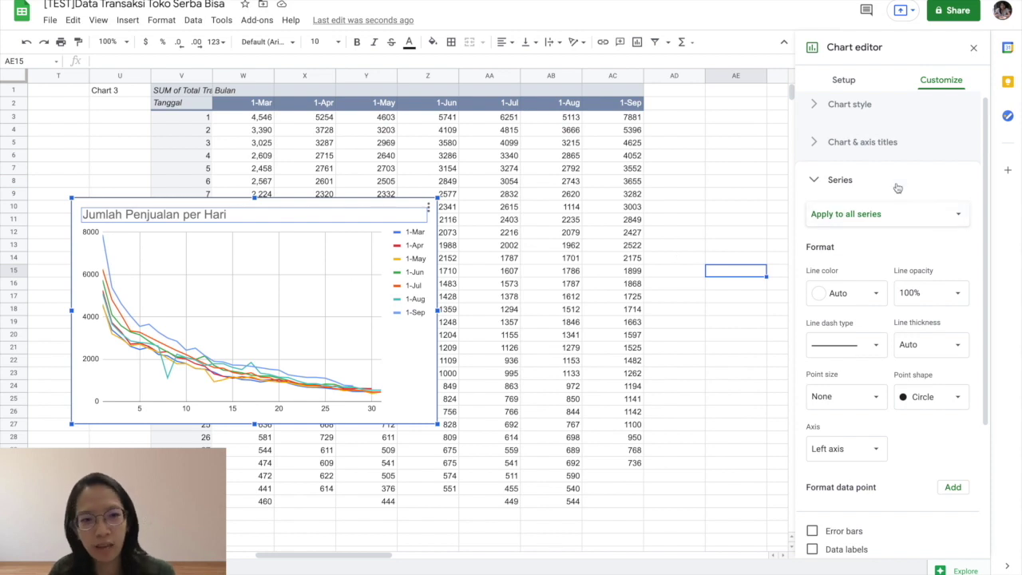
left_click(867, 222)
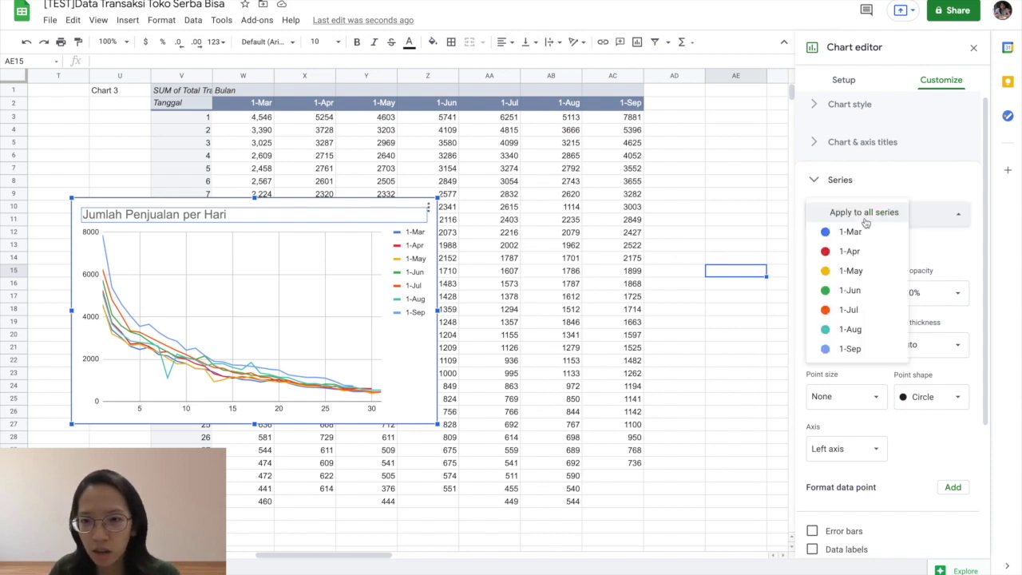
left_click(851, 349)
left_click(878, 295)
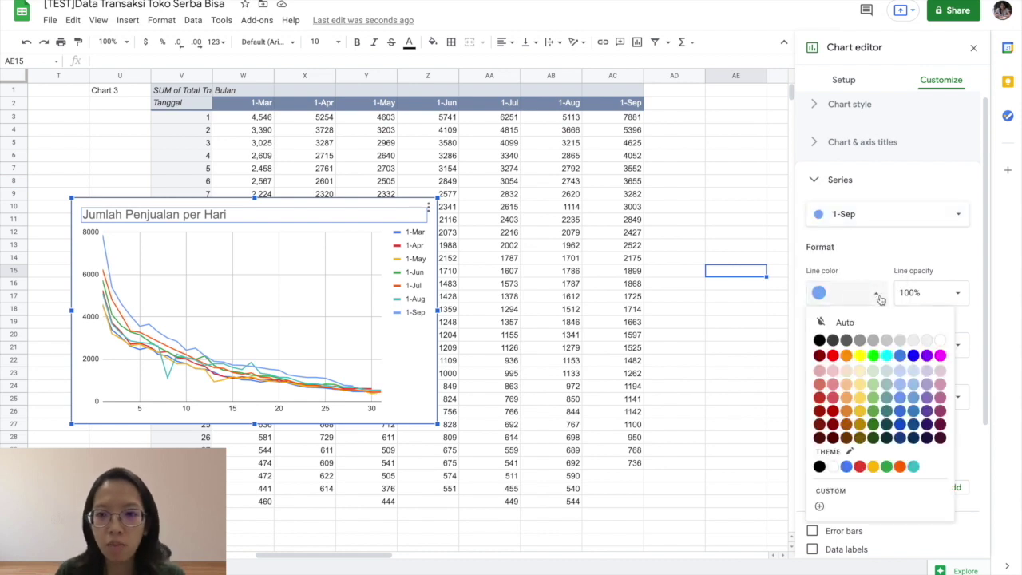
left_click(900, 411)
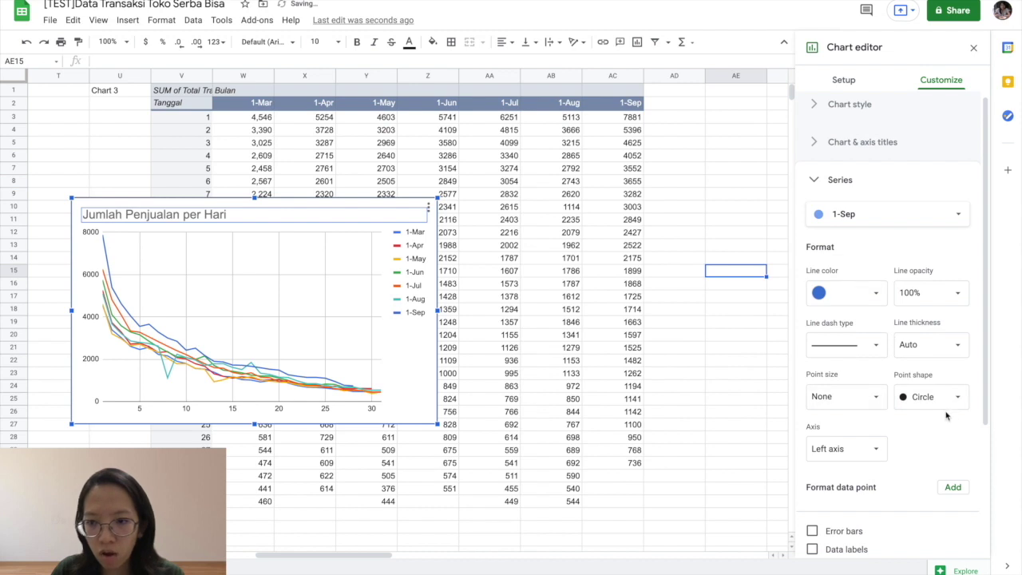
scroll(877, 500, "down", 1)
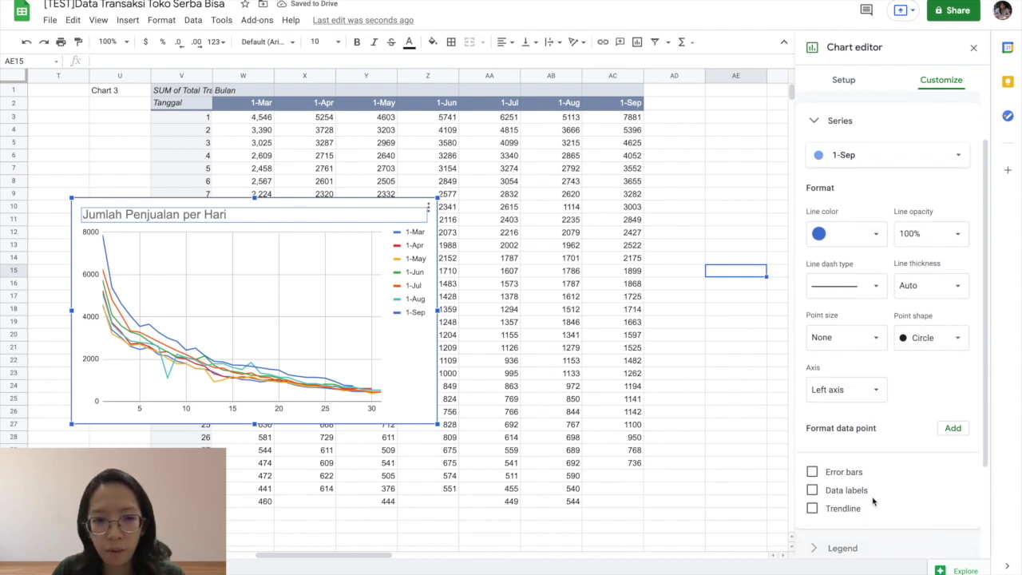
left_click(812, 490)
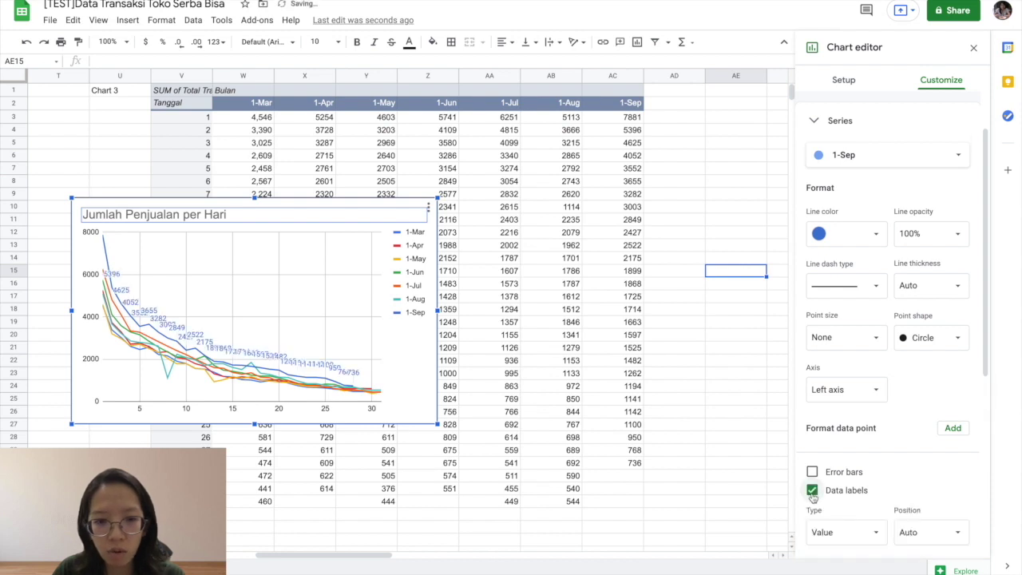
- Set the data label font size of the 1-Sep series to 8
scroll(878, 492, "down", 1)
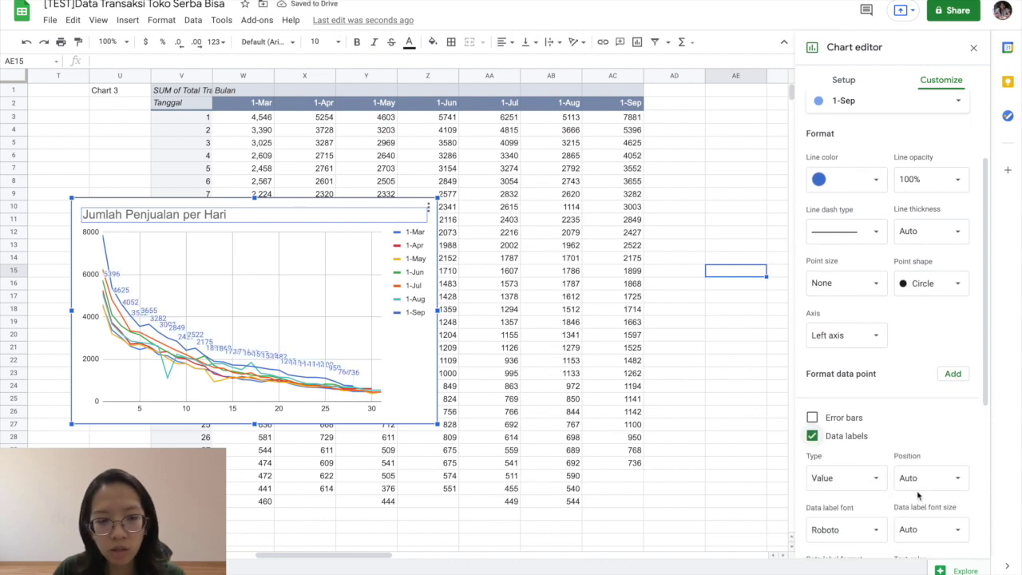
scroll(904, 495, "down", 1)
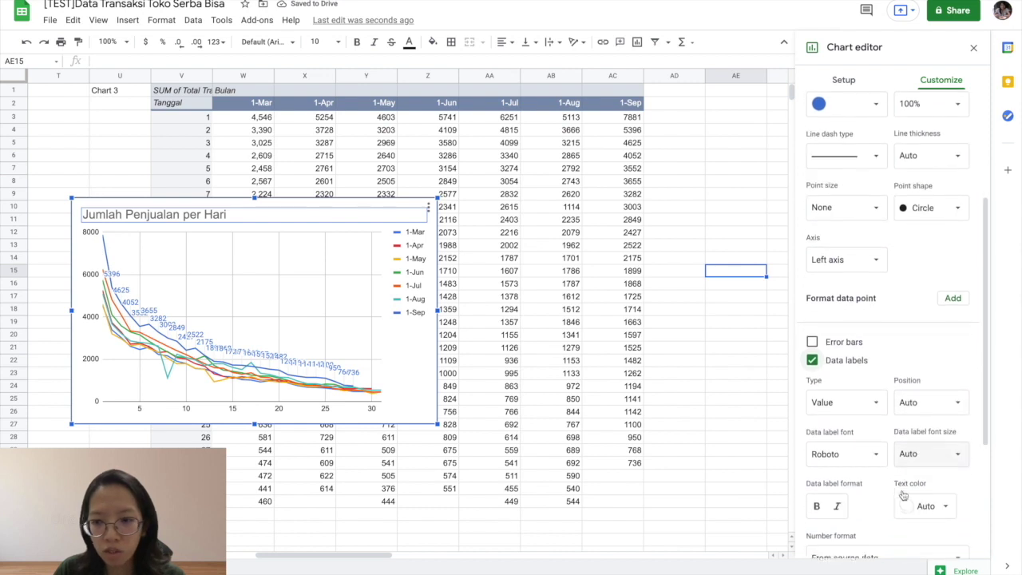
left_click(928, 451)
type("8")
key("Return")
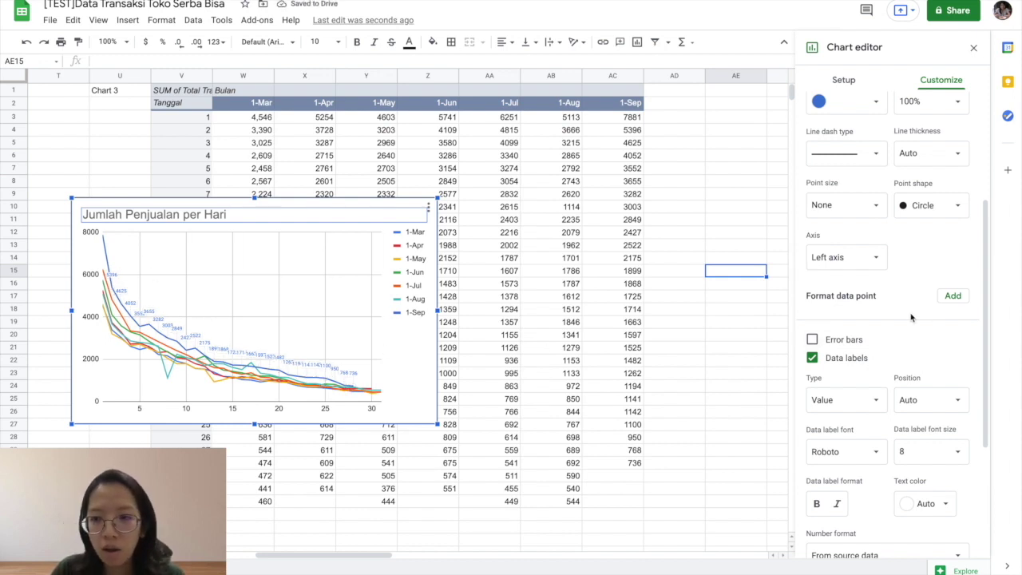
- Recolor the 1-Aug line in the chart to light orange
scroll(910, 317, "up", 3)
left_click(850, 169)
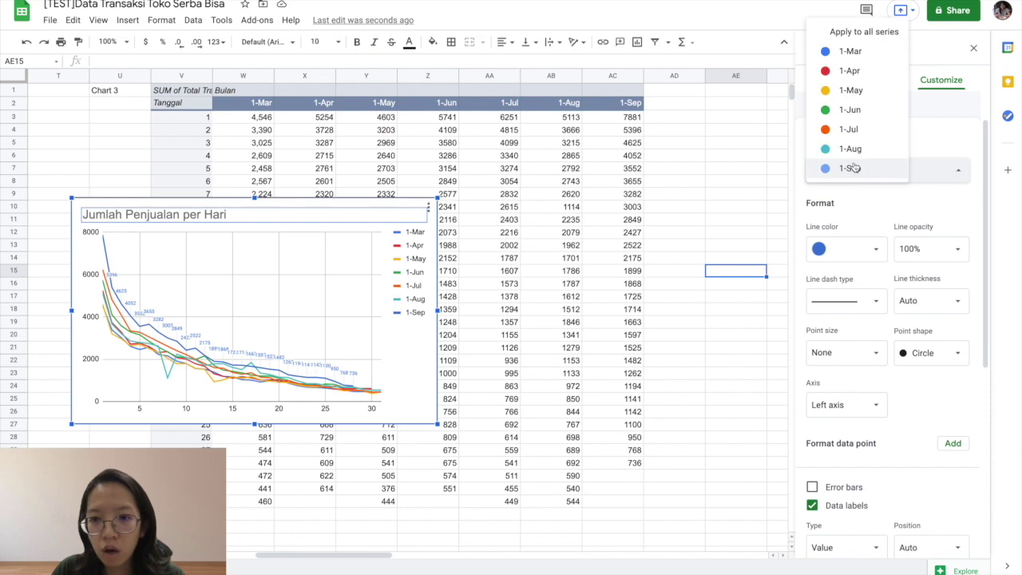
left_click(850, 150)
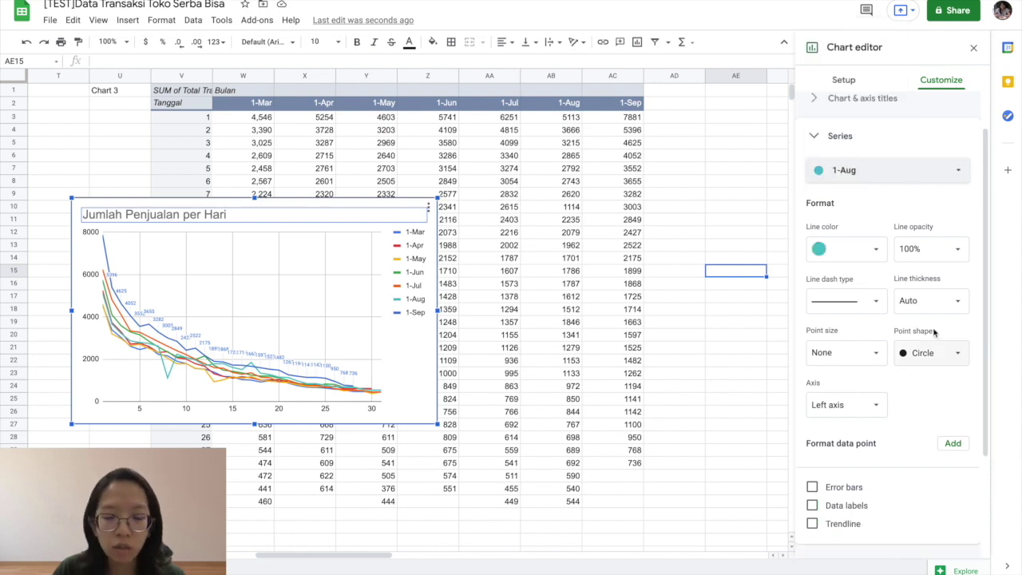
left_click(875, 249)
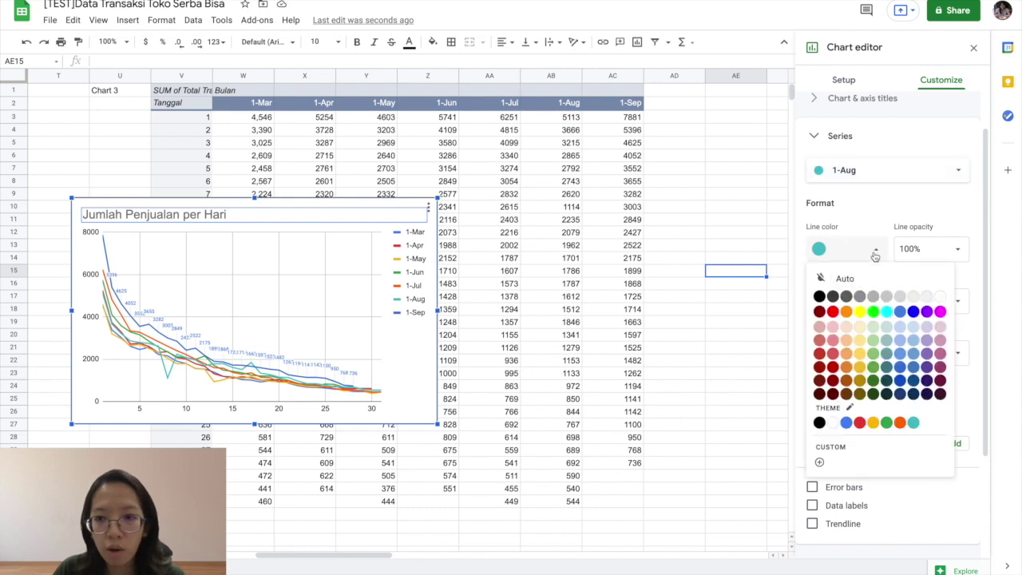
left_click(846, 352)
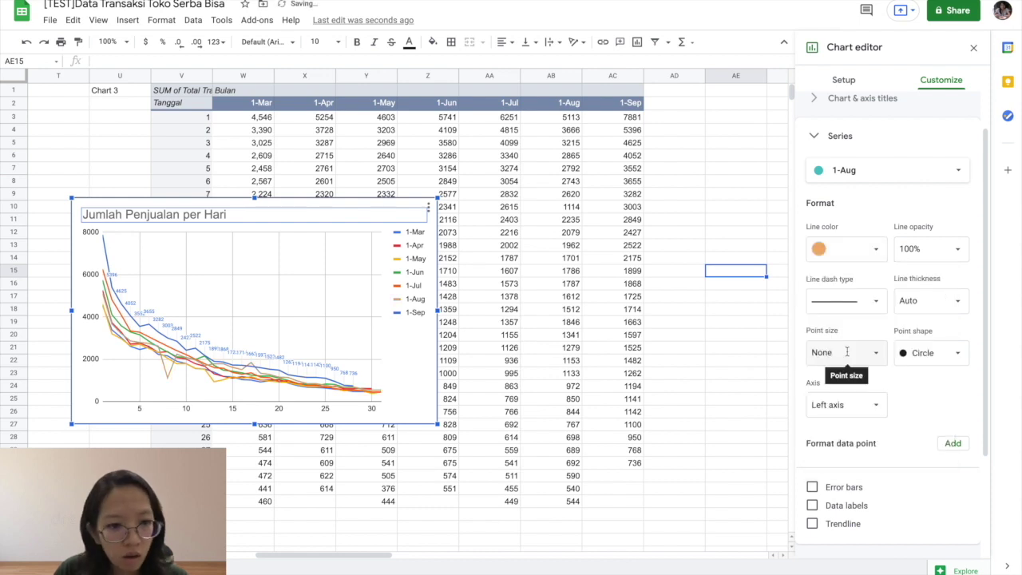
- Recolor the 1-Jul line to a very light gray
left_click(914, 174)
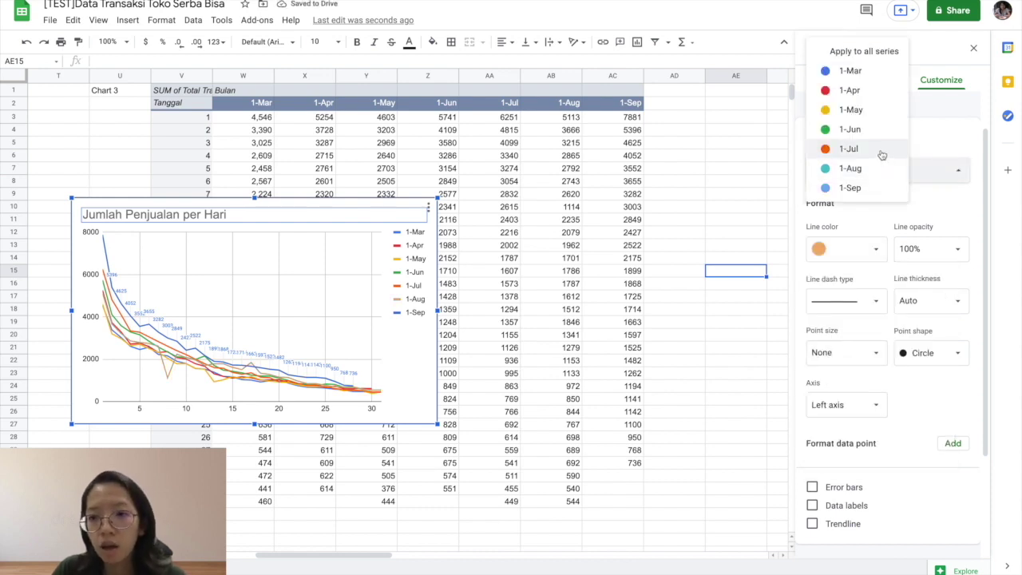
left_click(882, 154)
left_click(876, 252)
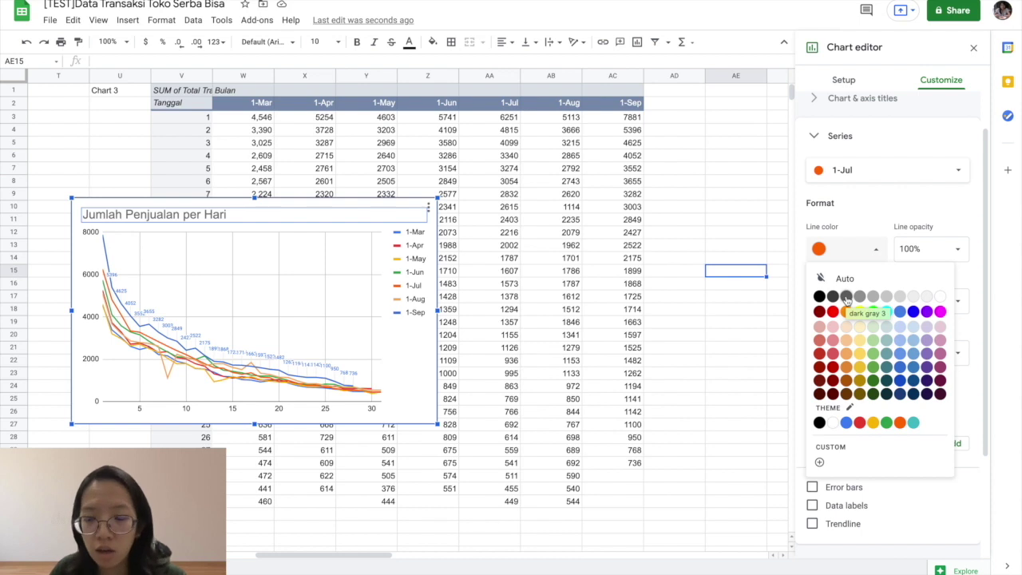
left_click(916, 299)
left_click(875, 254)
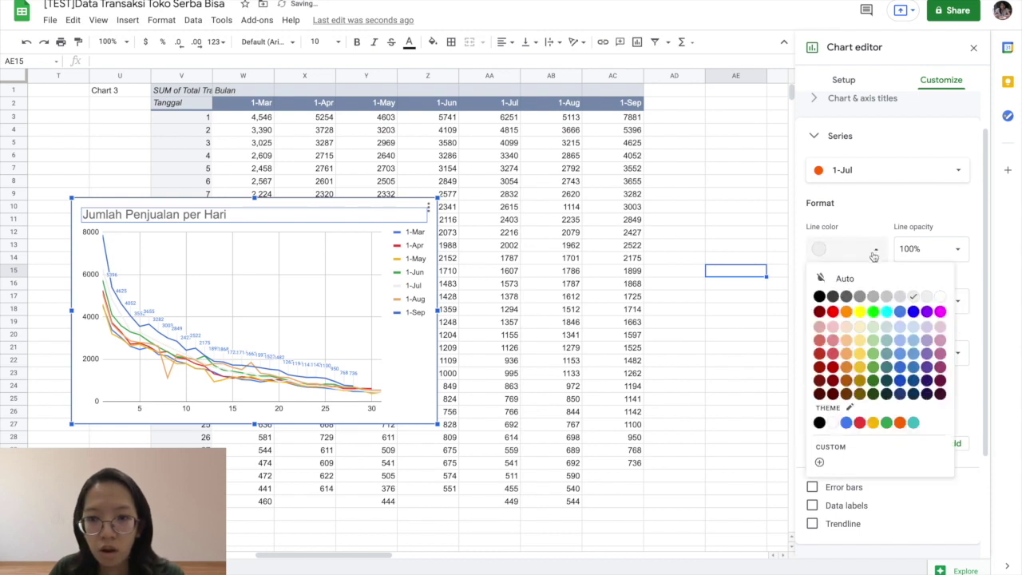
left_click(925, 297)
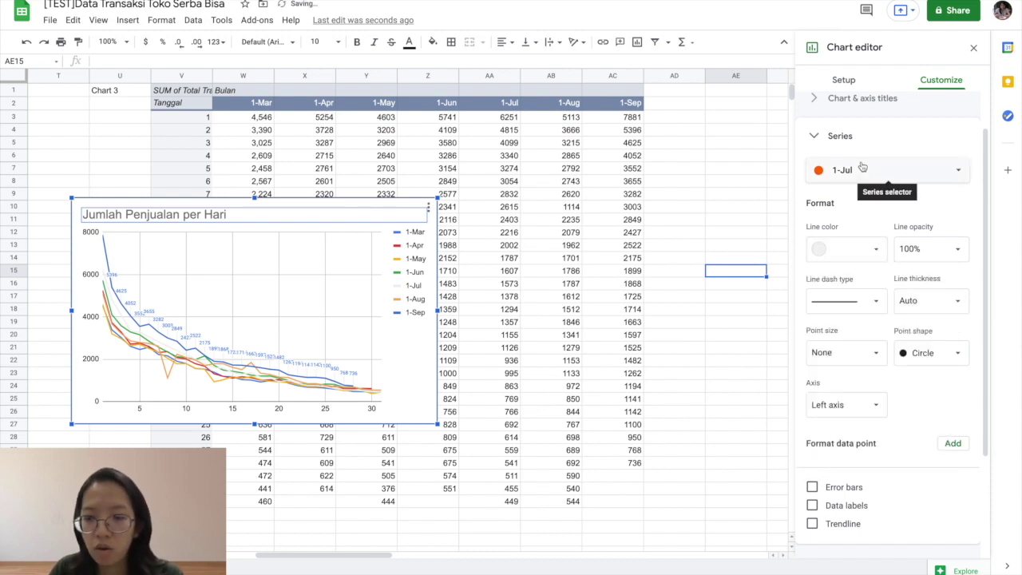
- Recolor the 1-Jun line to light gray and the 1-May line to medium gray
left_click(890, 170)
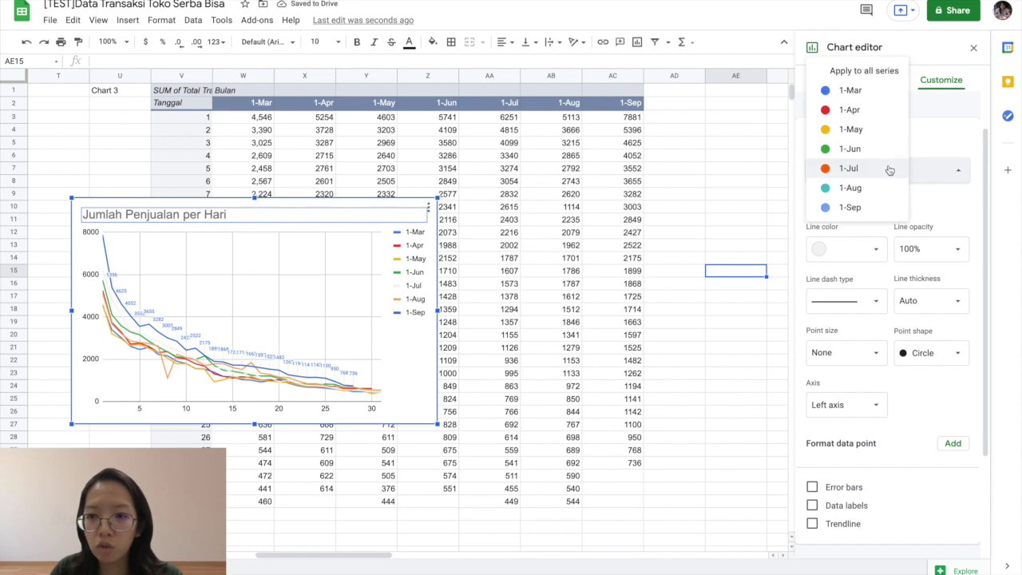
left_click(867, 148)
left_click(873, 251)
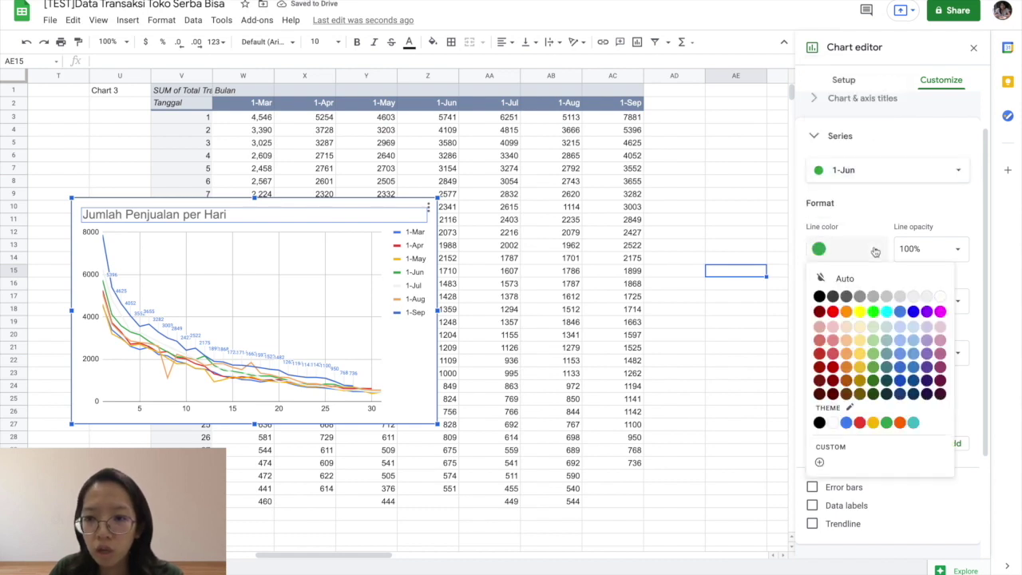
left_click(913, 296)
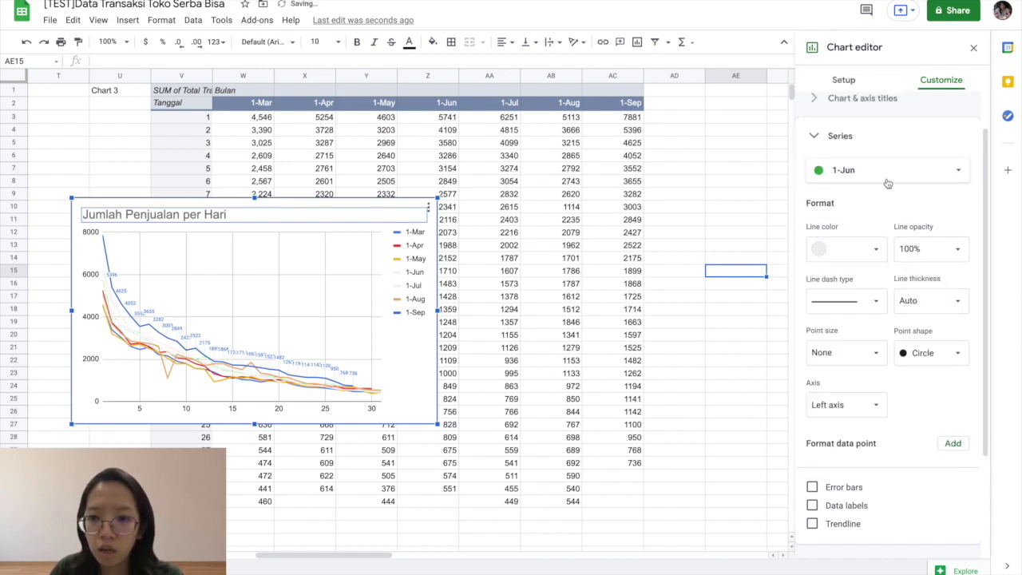
left_click(878, 170)
left_click(866, 151)
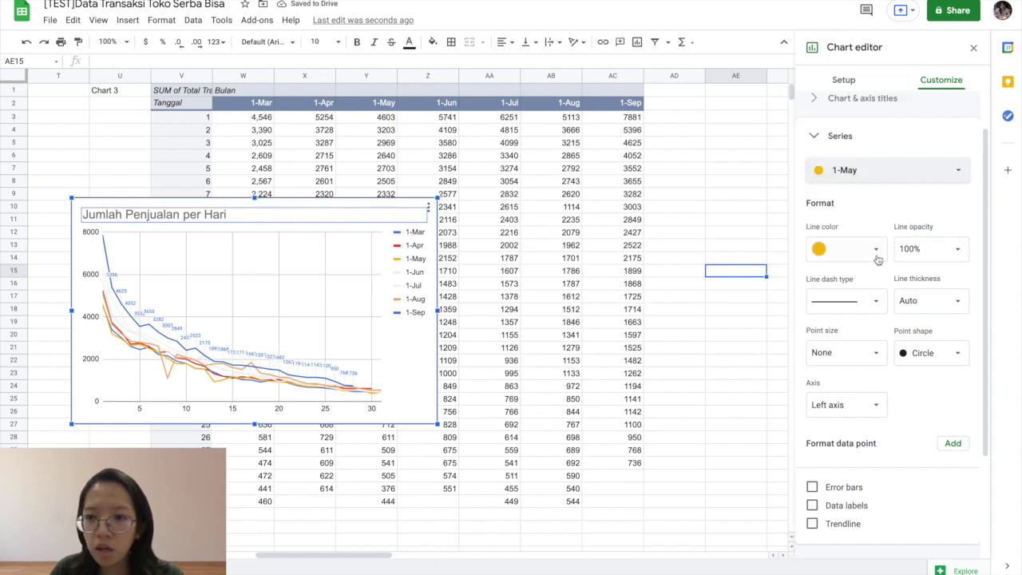
left_click(877, 254)
left_click(887, 298)
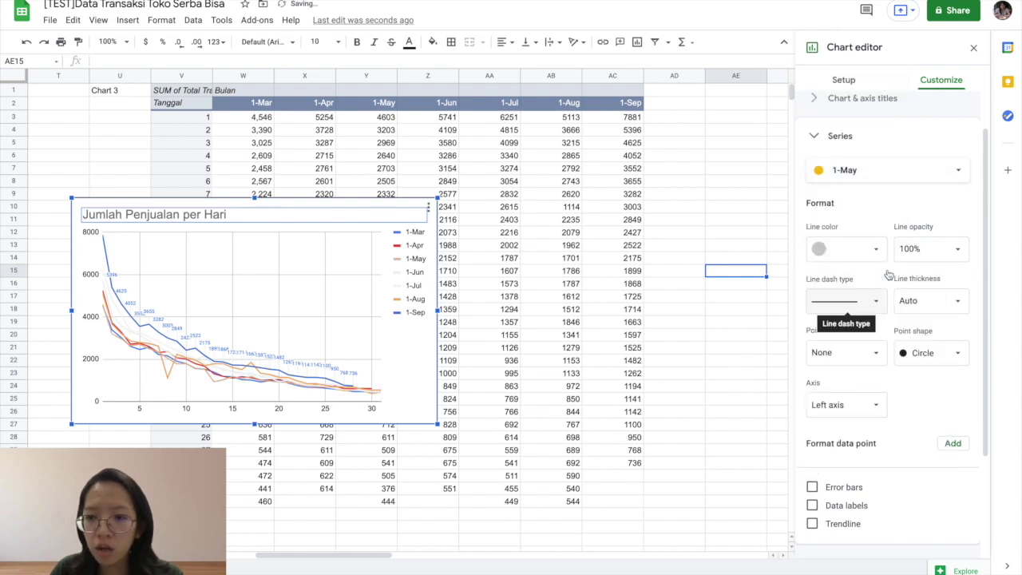
- Recolor the 1-Apr line to gray and the 1-Mar line to a darker gray, and close the chart editor
left_click(879, 169)
left_click(847, 148)
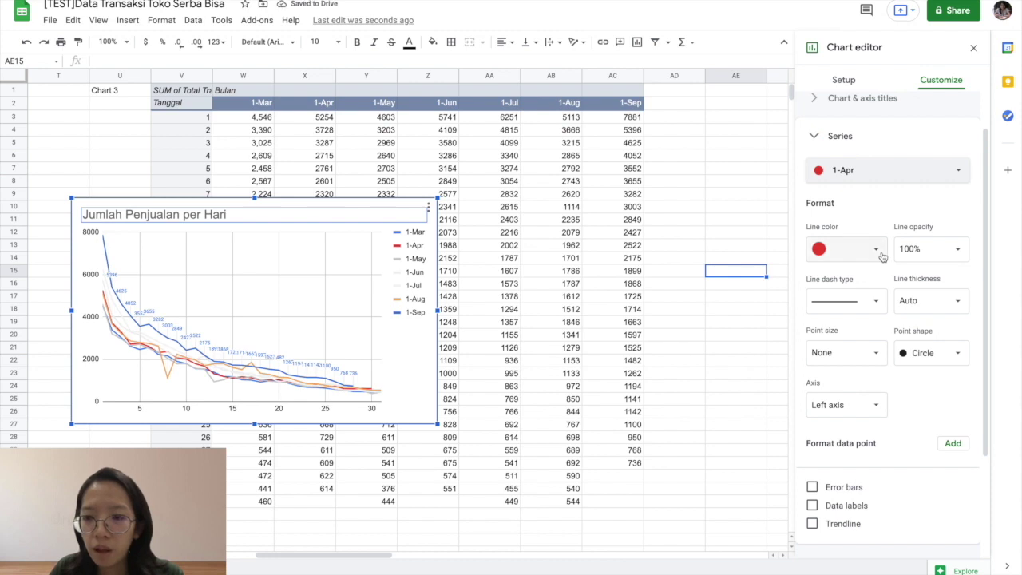
left_click(879, 254)
left_click(874, 299)
left_click(875, 169)
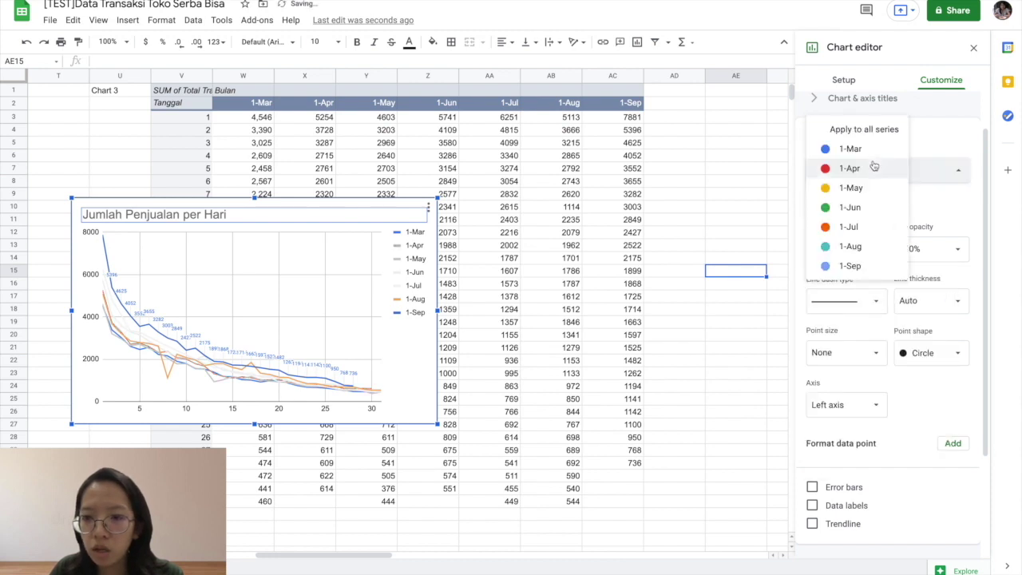
left_click(865, 151)
left_click(880, 253)
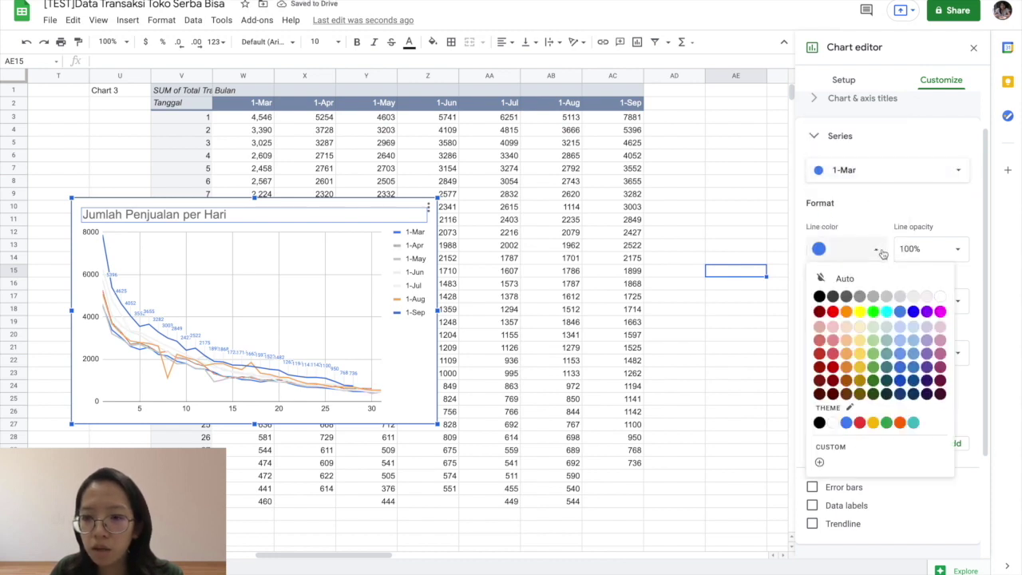
left_click(861, 296)
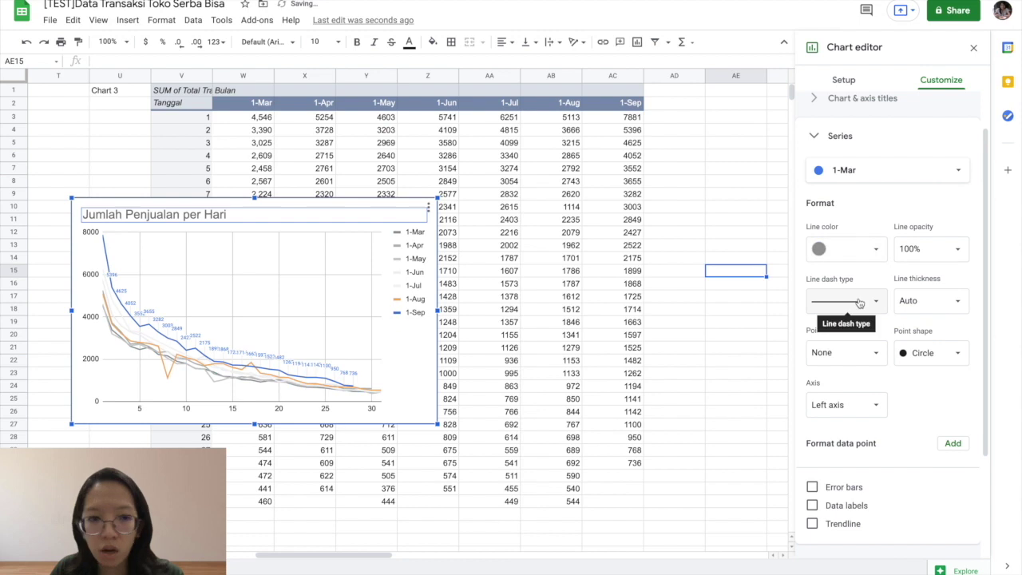
left_click(723, 399)
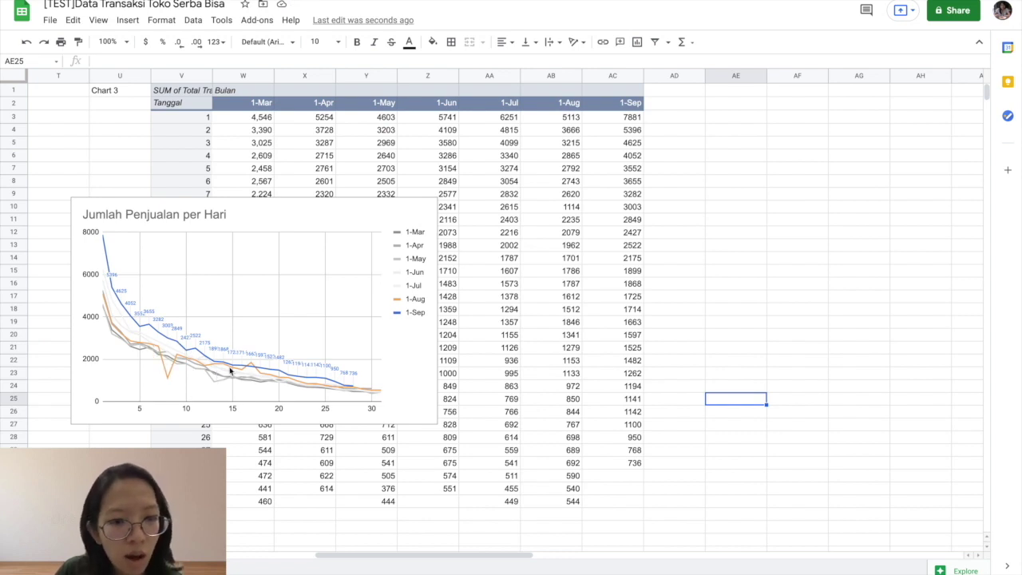
- Reopen the line chart's editor and set the point size of all series to 2px
left_click(272, 218)
double_click(272, 218)
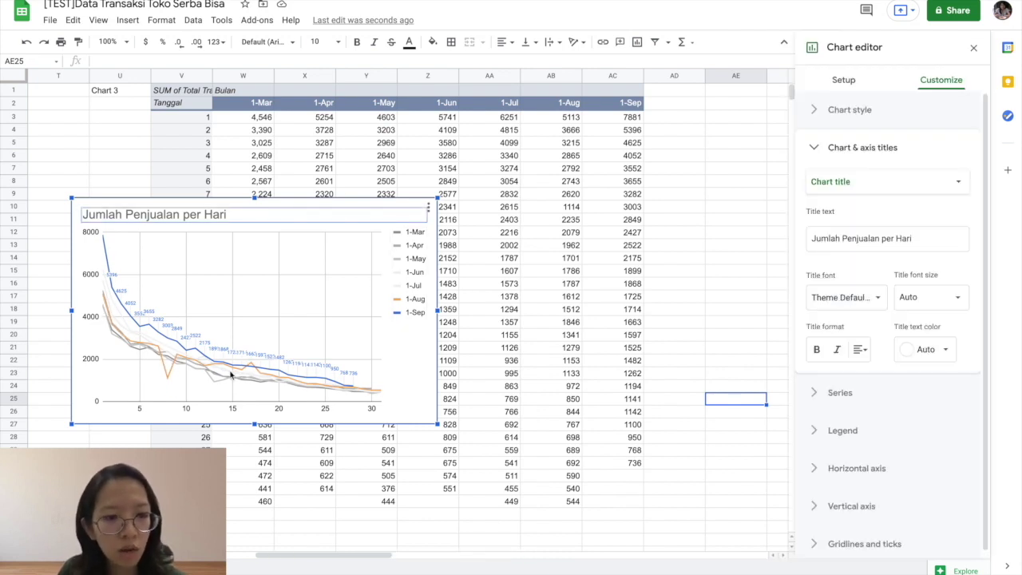
left_click(848, 81)
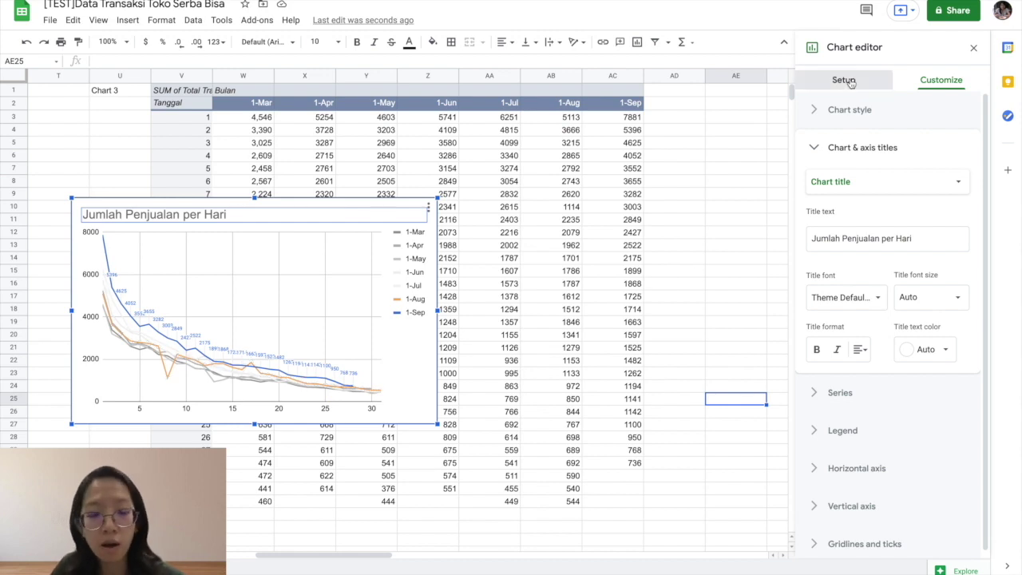
left_click(934, 83)
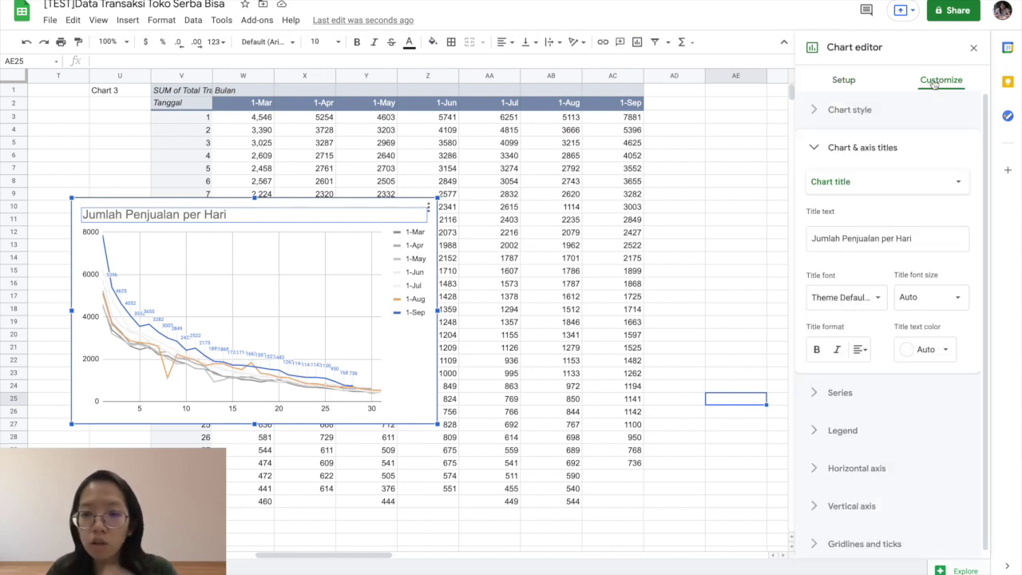
left_click(844, 394)
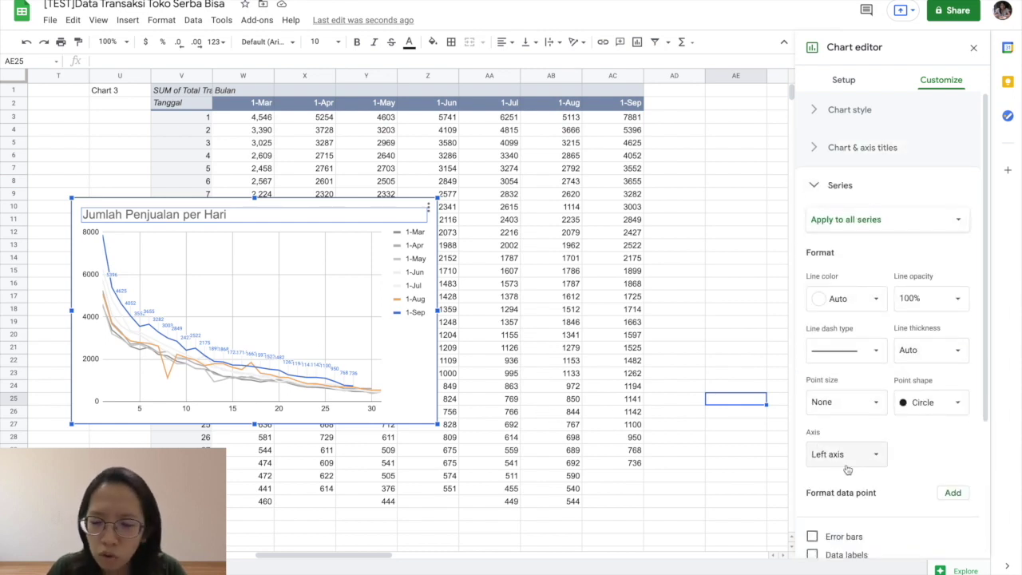
scroll(913, 440, "down", 2)
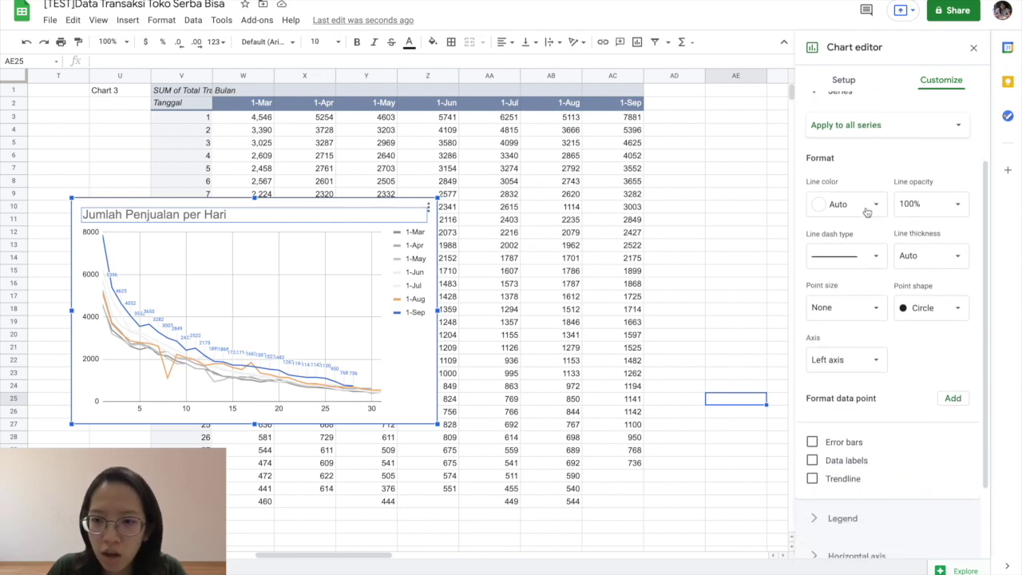
left_click(876, 311)
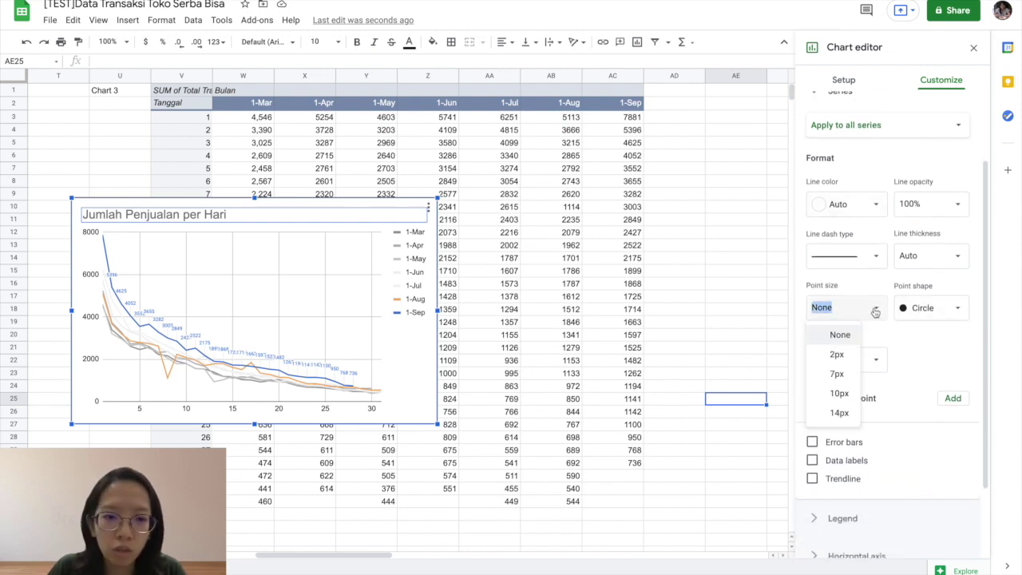
left_click(838, 354)
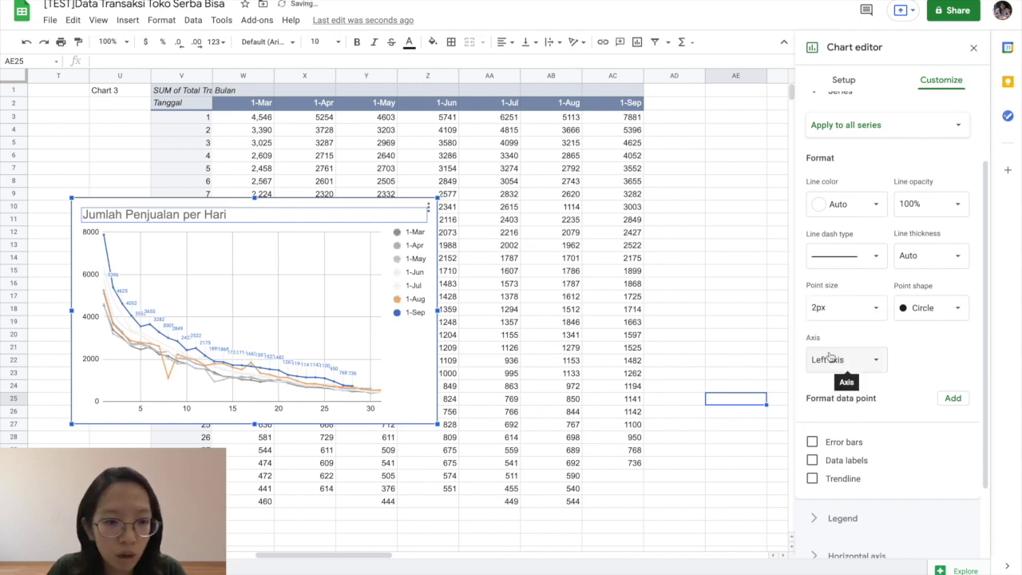
- Try the Star point shape with a 10px point size on all series
left_click(939, 310)
left_click(934, 308)
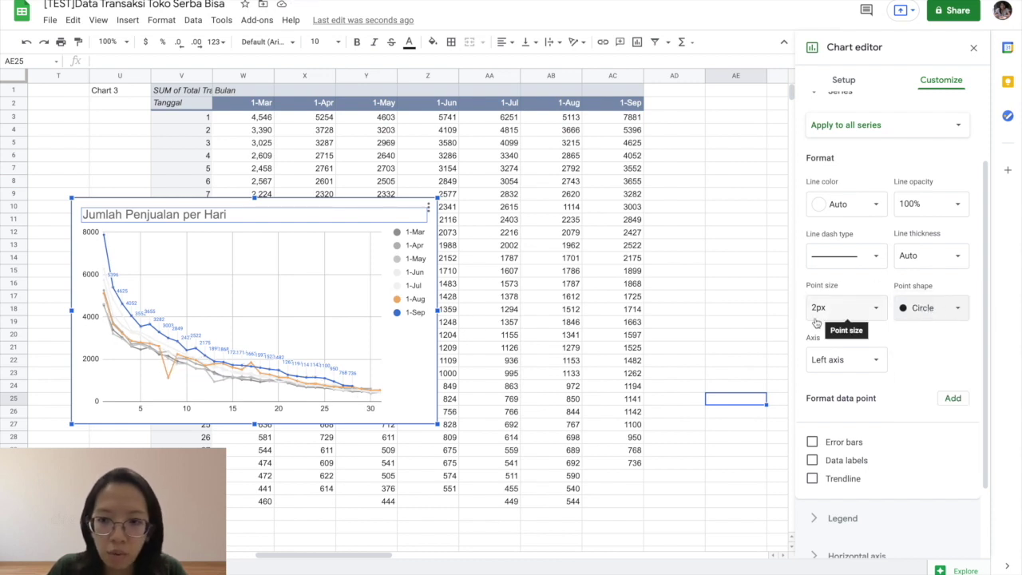
left_click(962, 312)
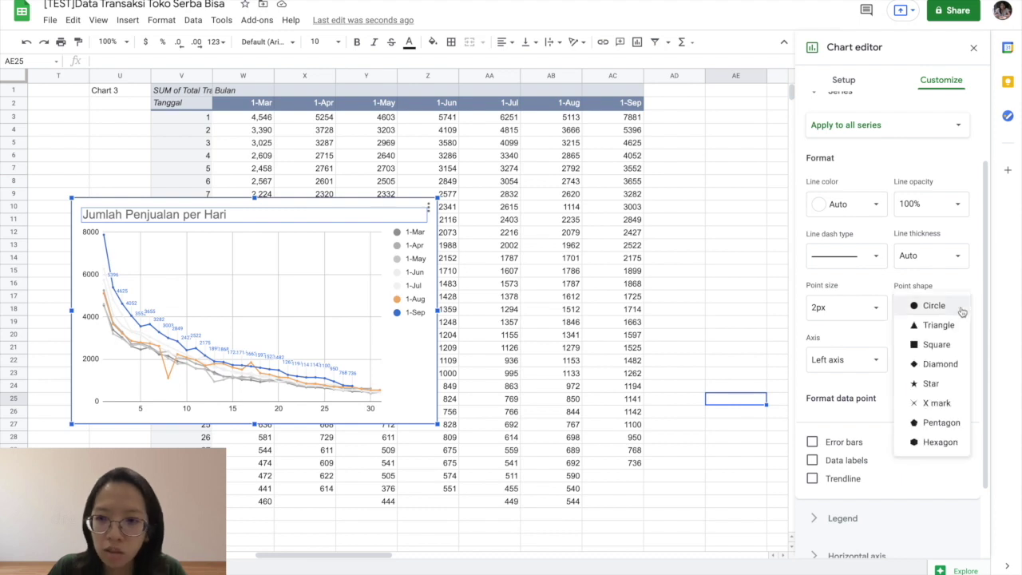
left_click(935, 385)
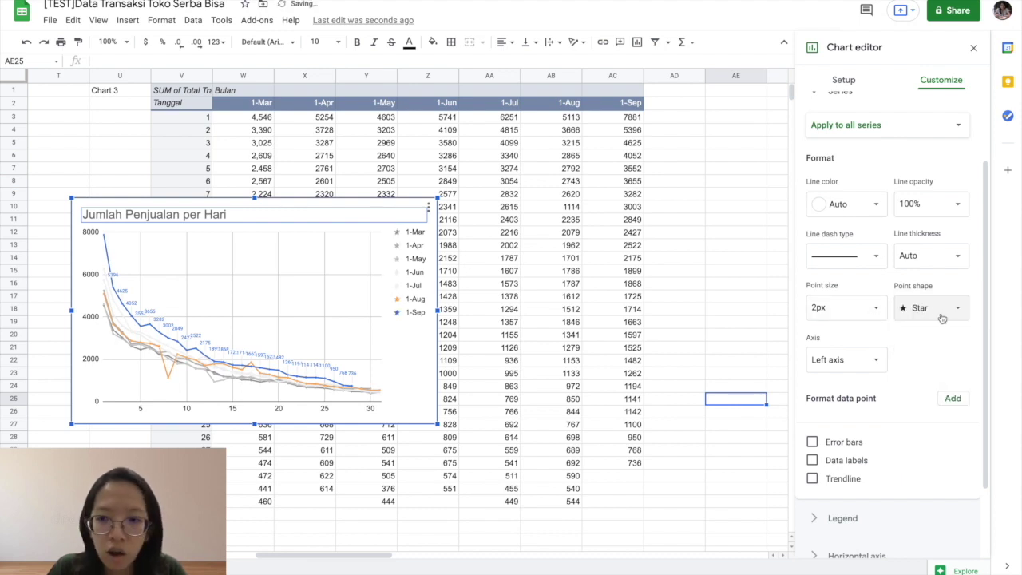
left_click(831, 308)
left_click(843, 392)
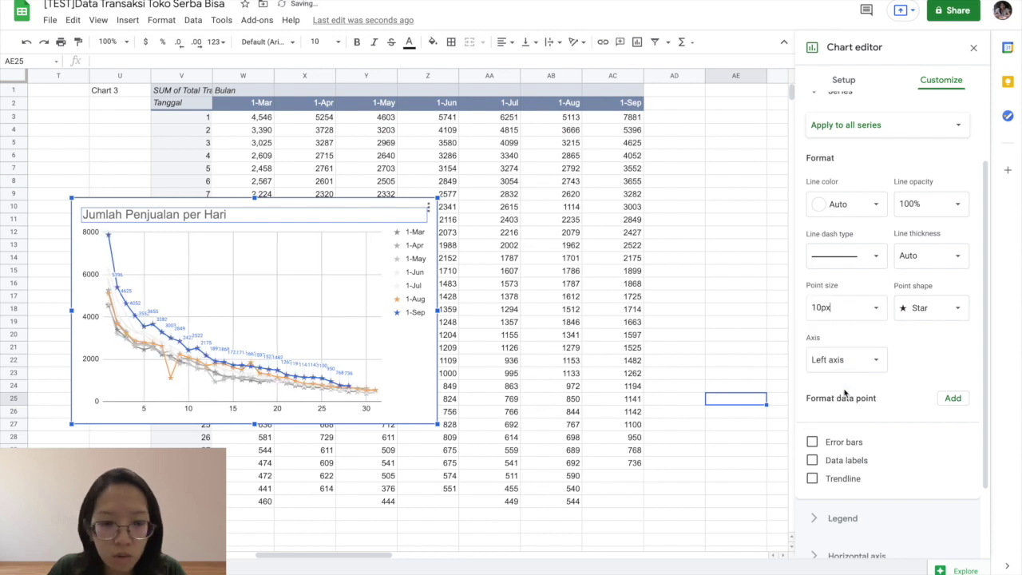
- Return all series to the Circle point shape and a 2px point size
left_click(930, 310)
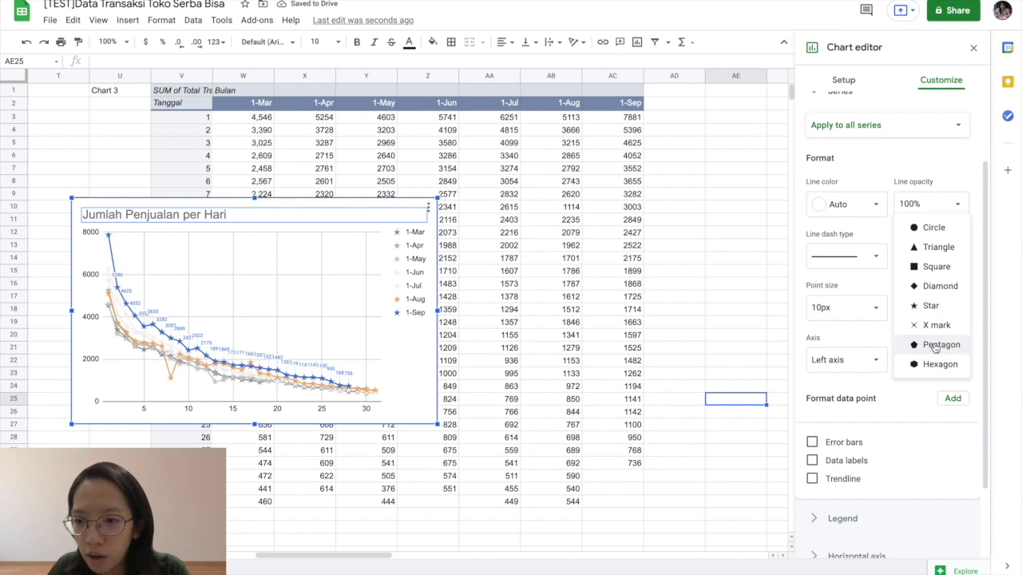
left_click(927, 228)
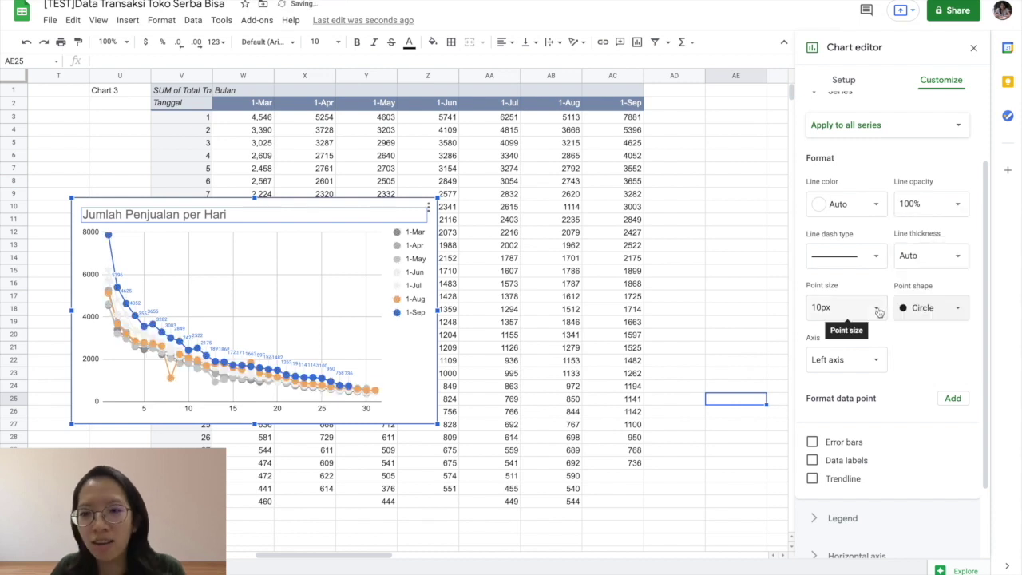
left_click(871, 310)
left_click(837, 355)
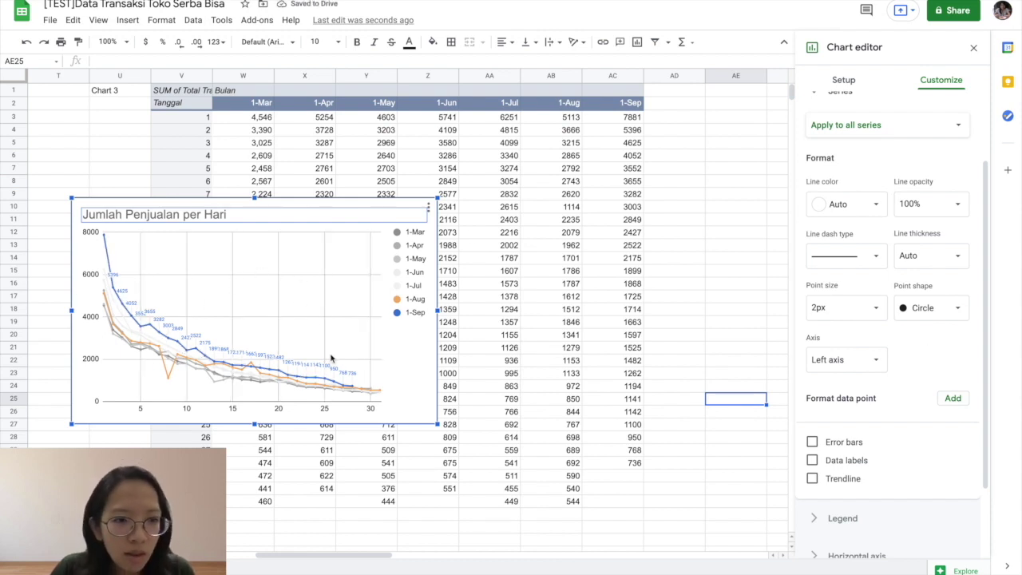
- Move the Chart 3 line chart up and to the right over its pivot table
scroll(332, 358, "down", 1)
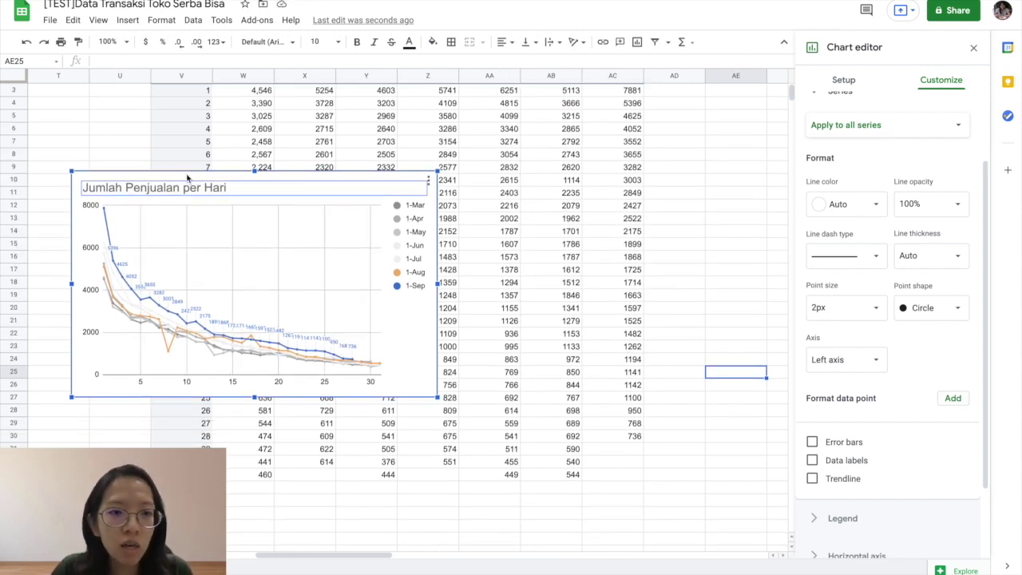
left_click_drag(336, 152, 316, 144)
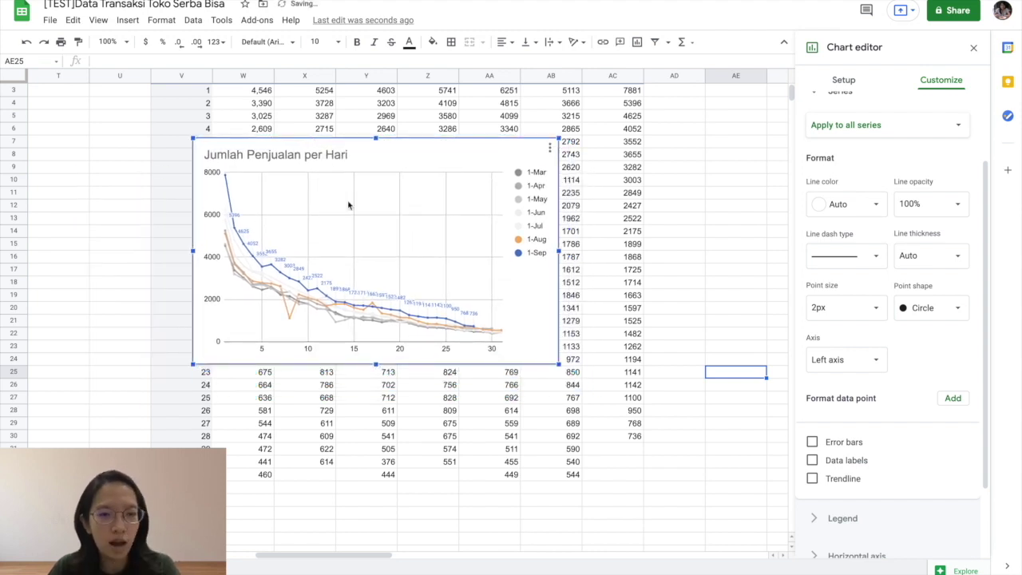
left_click(303, 424)
mouse_move(265, 555)
left_mouse_down()
mouse_move(153, 555)
mouse_move(256, 554)
left_mouse_up()
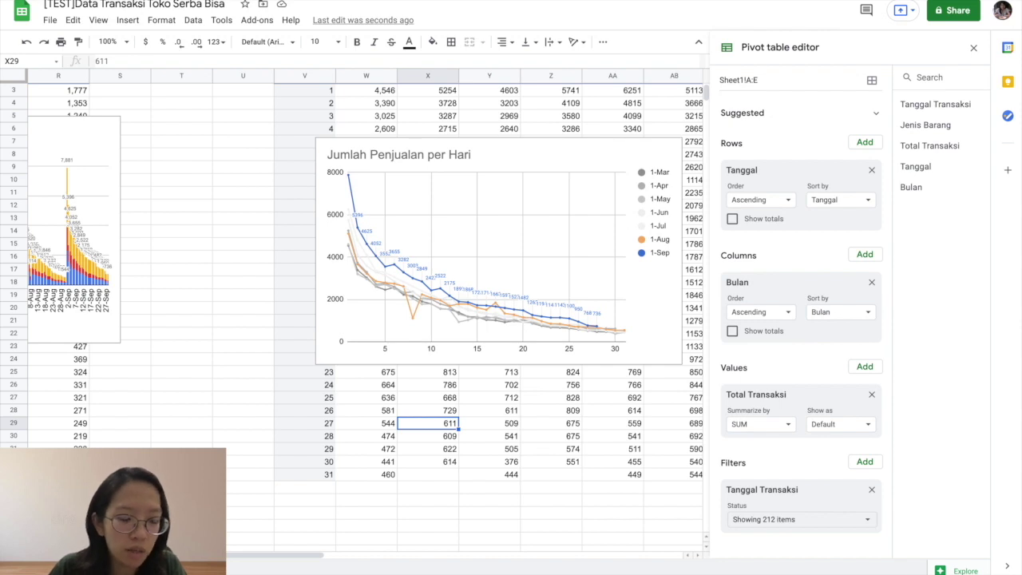
- Add and rename a new sheet, and check the example chart layout in the [Test] Data spreadsheet
left_click(38, 570)
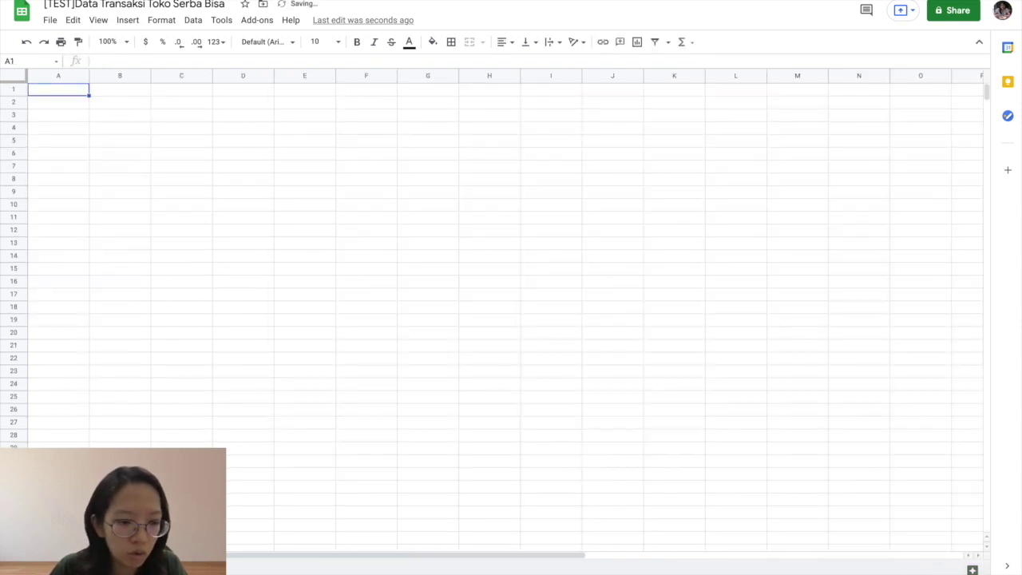
right_click(160, 569)
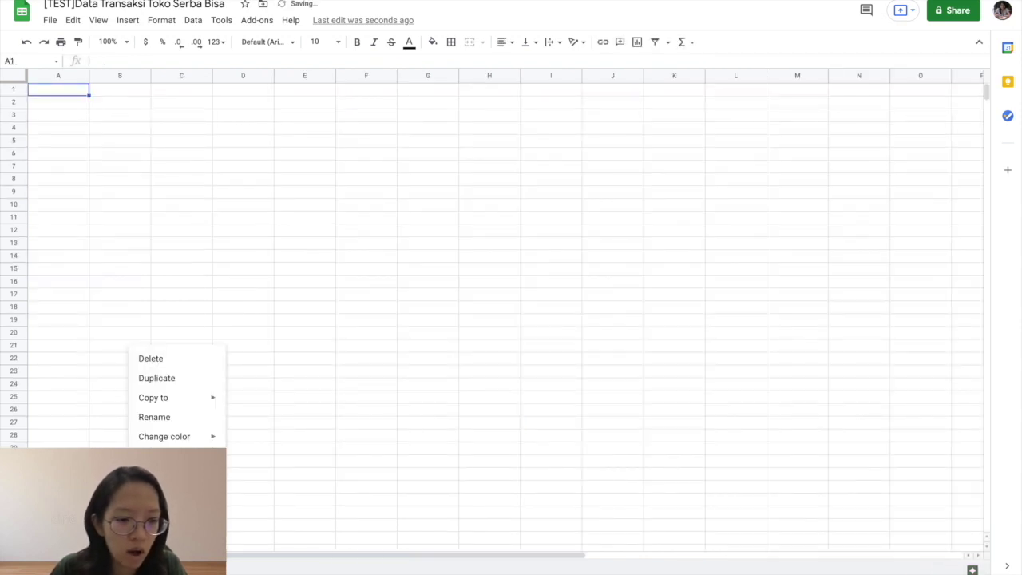
left_click(174, 422)
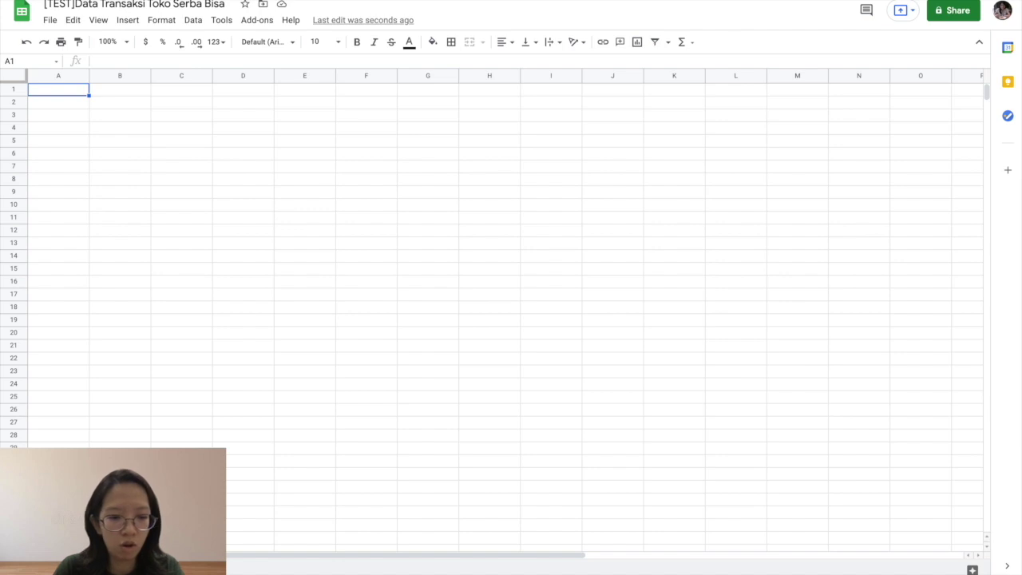
left_click(143, 167)
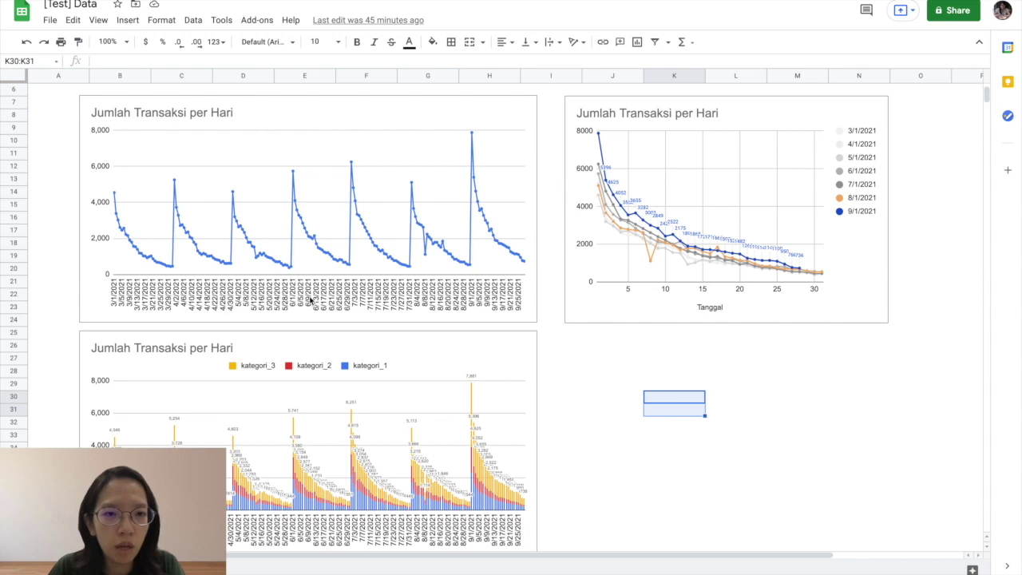
scroll(311, 300, "up", 2)
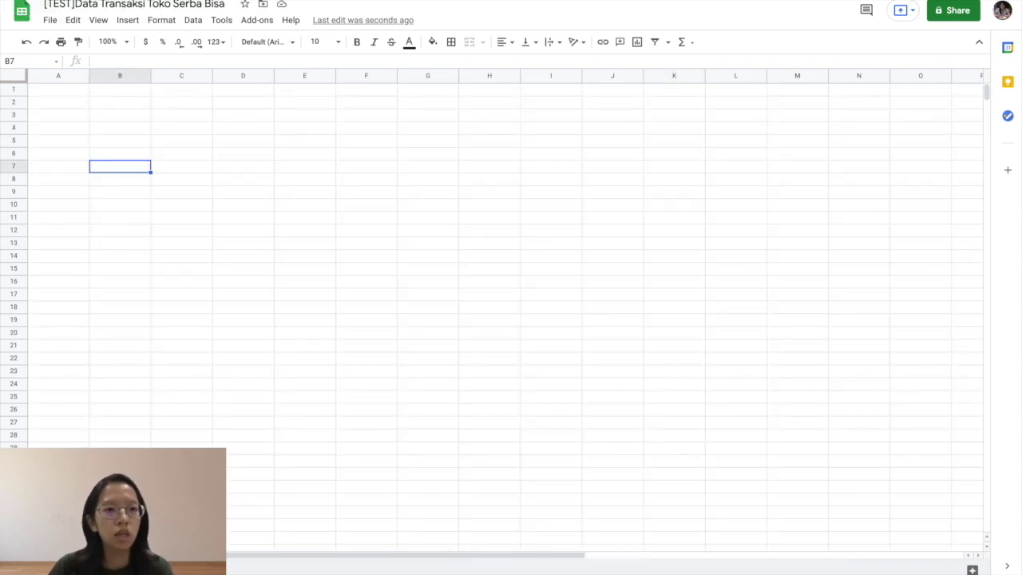
- Fill row 3 of the new sheet with dark blue and set its text color to white
left_click(16, 116)
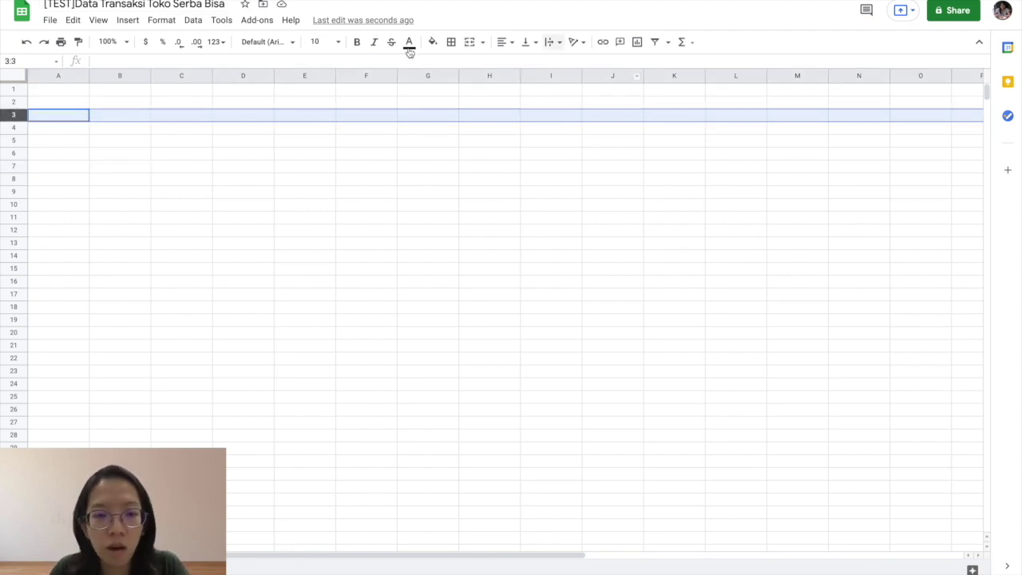
left_click(433, 41)
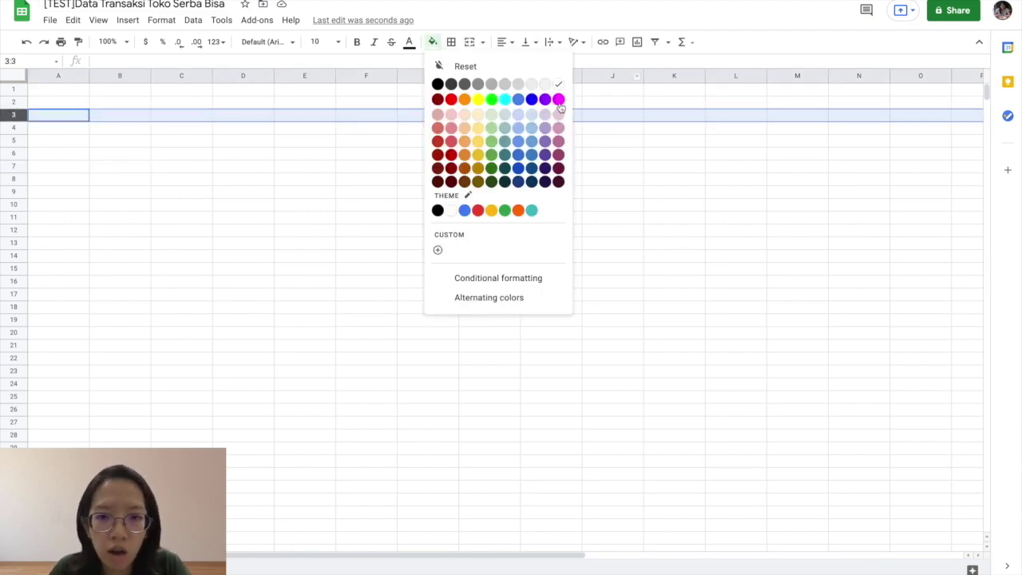
left_click(519, 157)
left_click(408, 45)
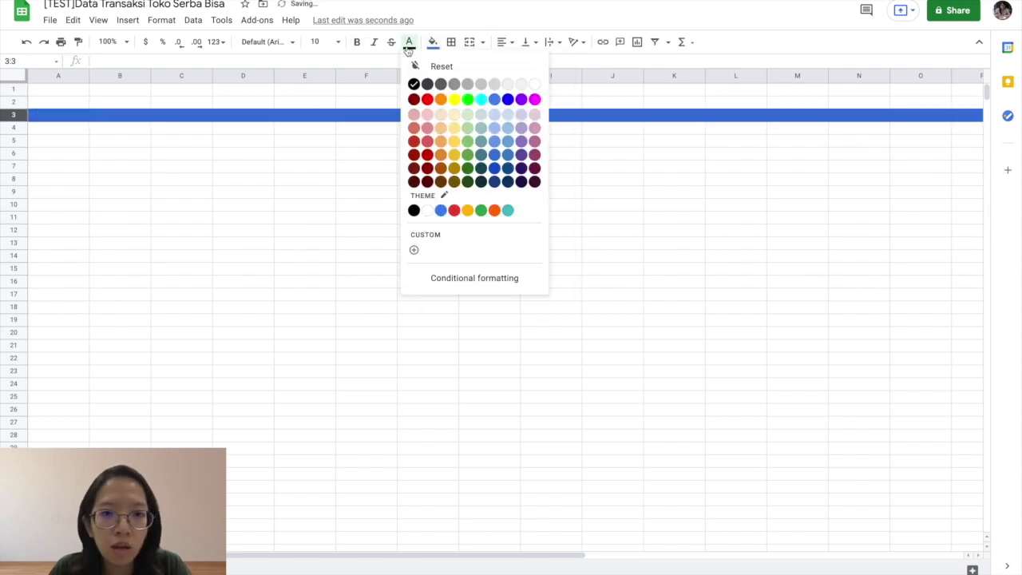
left_click(536, 85)
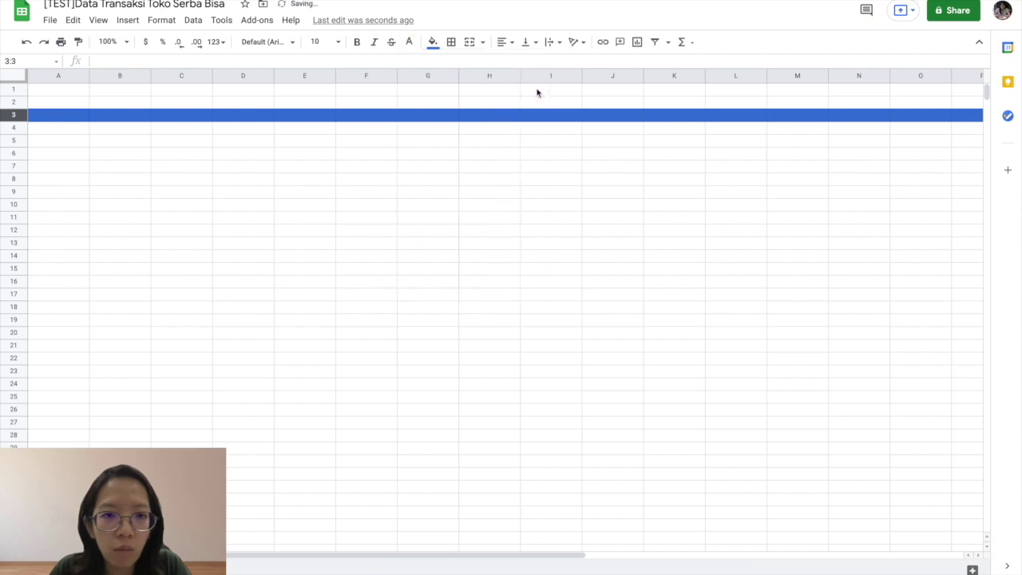
- Enter the dashboard title "Monitor Penjualan per Hari" in cell A3
left_click(77, 115)
type("Monitor Penjualan")
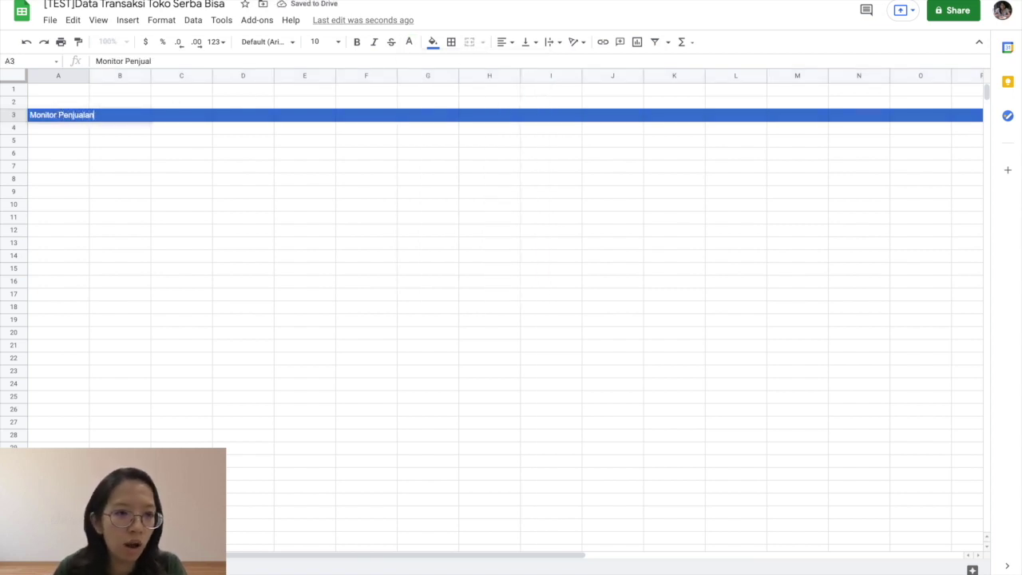
type(" per J")
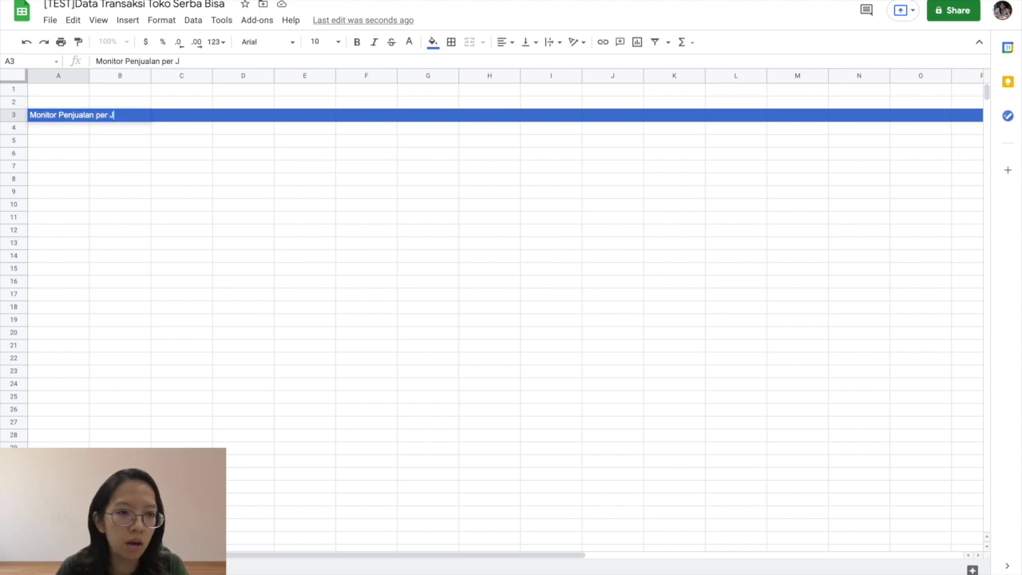
key("Return")
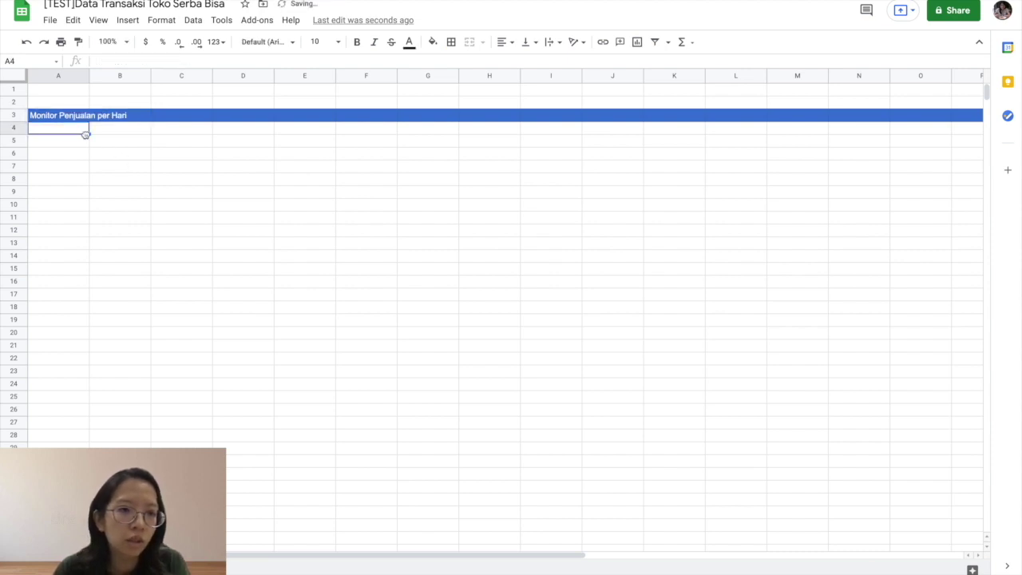
- Make the title bold and merge cells A3:O3 into one
left_click(60, 117)
left_click(357, 42)
left_click_drag(54, 122, 941, 118)
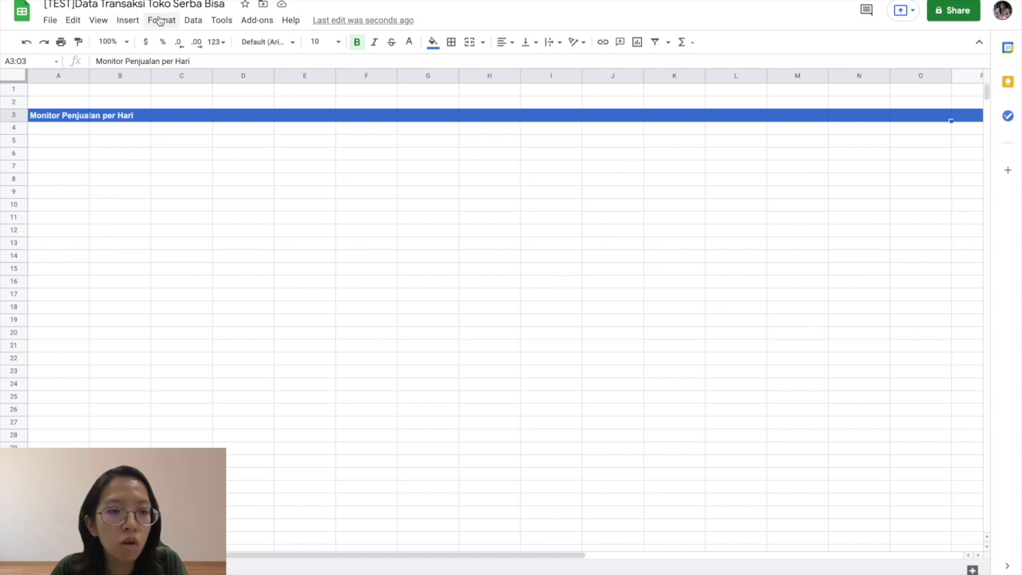
left_click(483, 43)
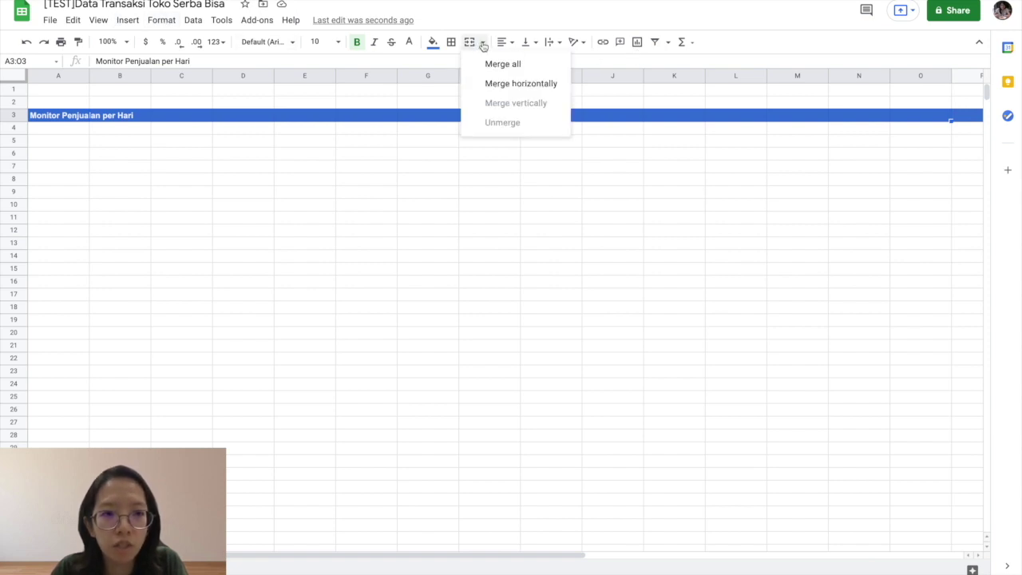
left_click(498, 66)
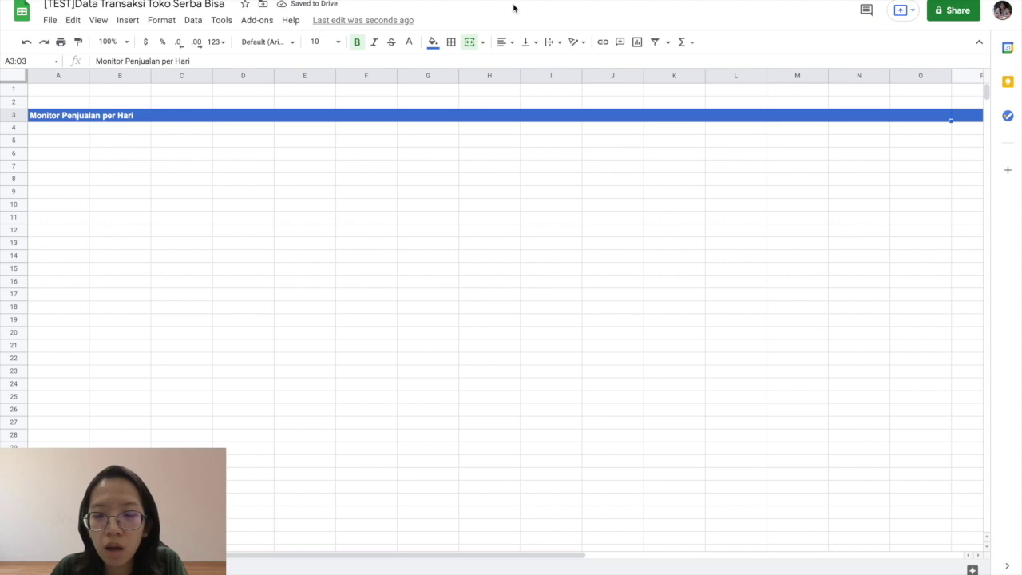
- Remove the fill from the merged title cell and set its text color to black
left_click(432, 41)
left_click(450, 67)
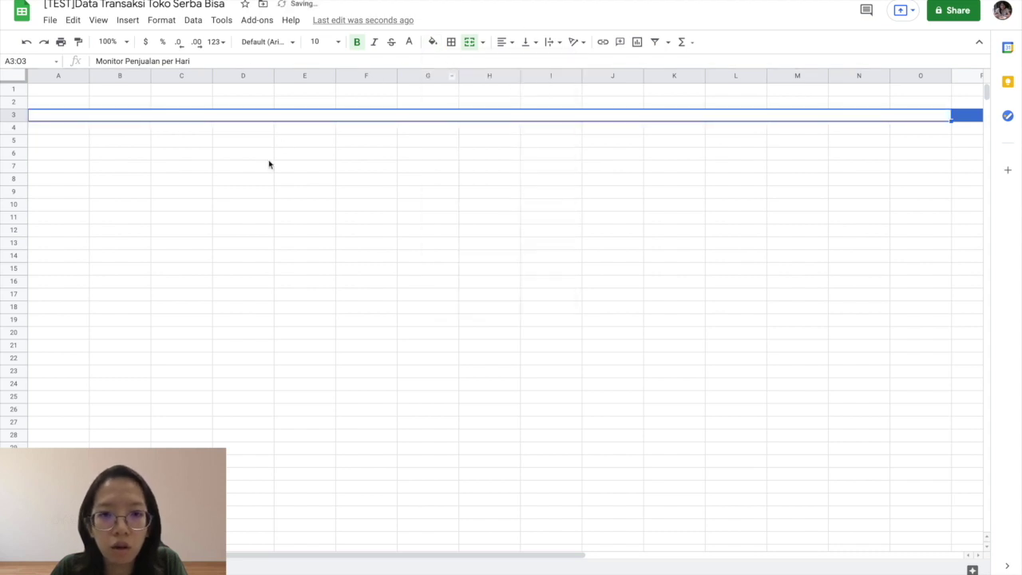
left_click(270, 180)
left_click(56, 116)
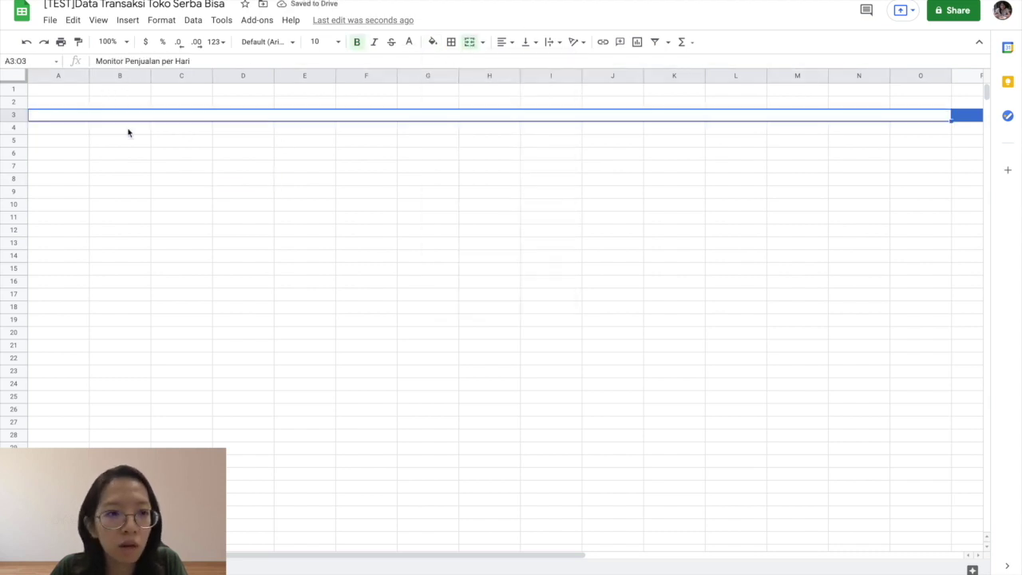
left_click(409, 42)
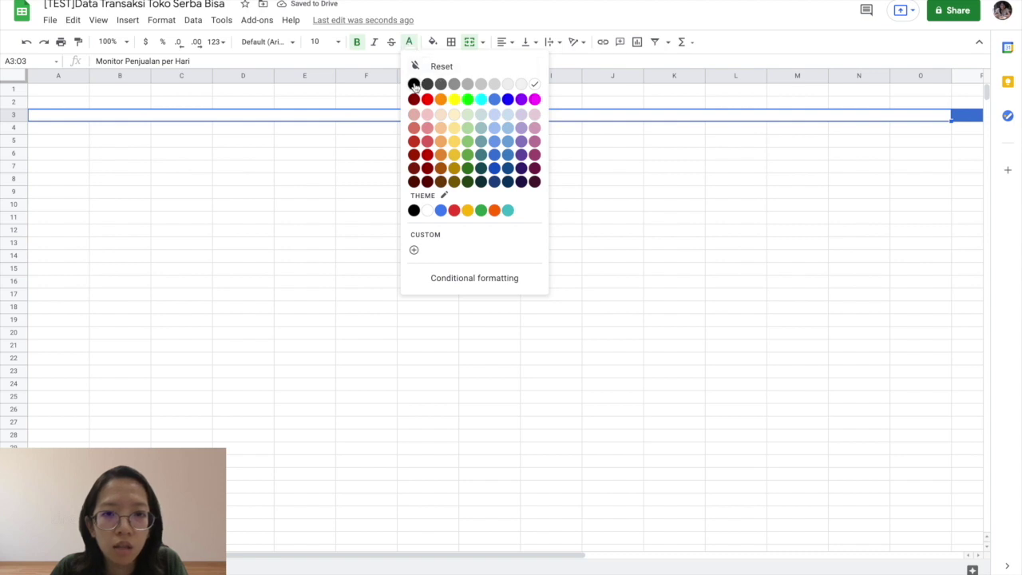
left_click(414, 84)
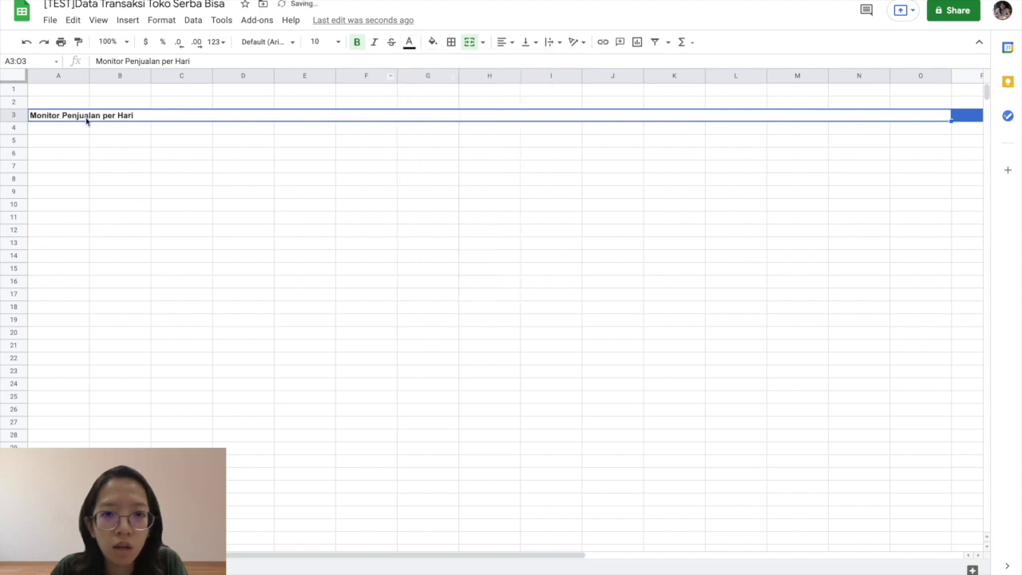
- Center the title horizontally in the merged cell A3:O3
left_click(395, 195)
left_click(359, 112)
key("Down")
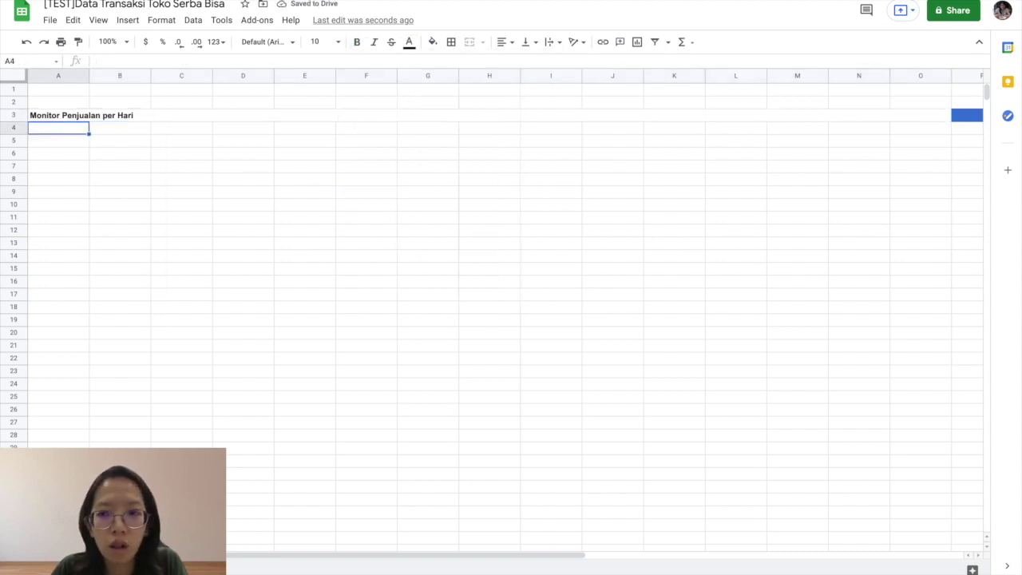
key("Up")
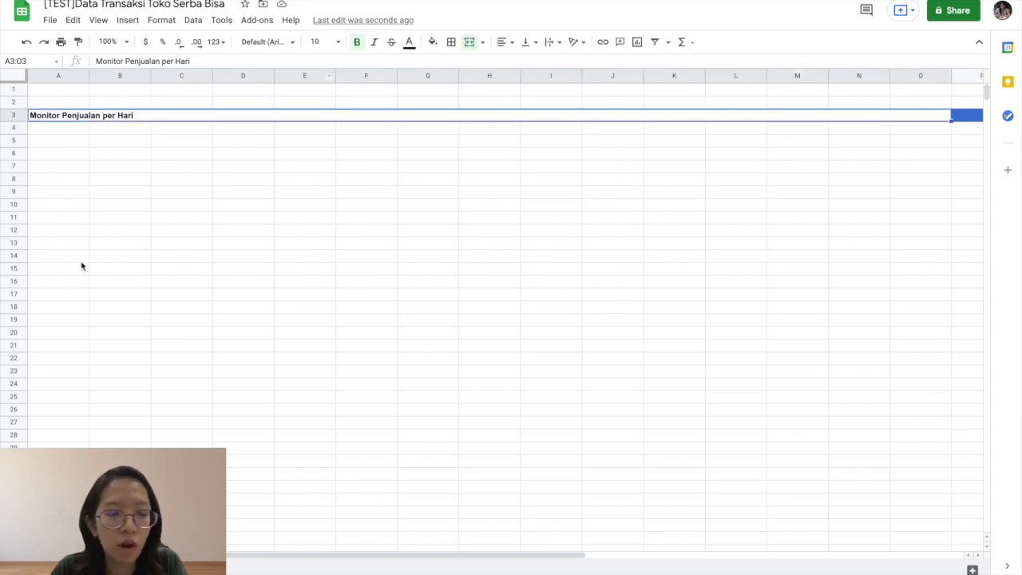
left_click(512, 42)
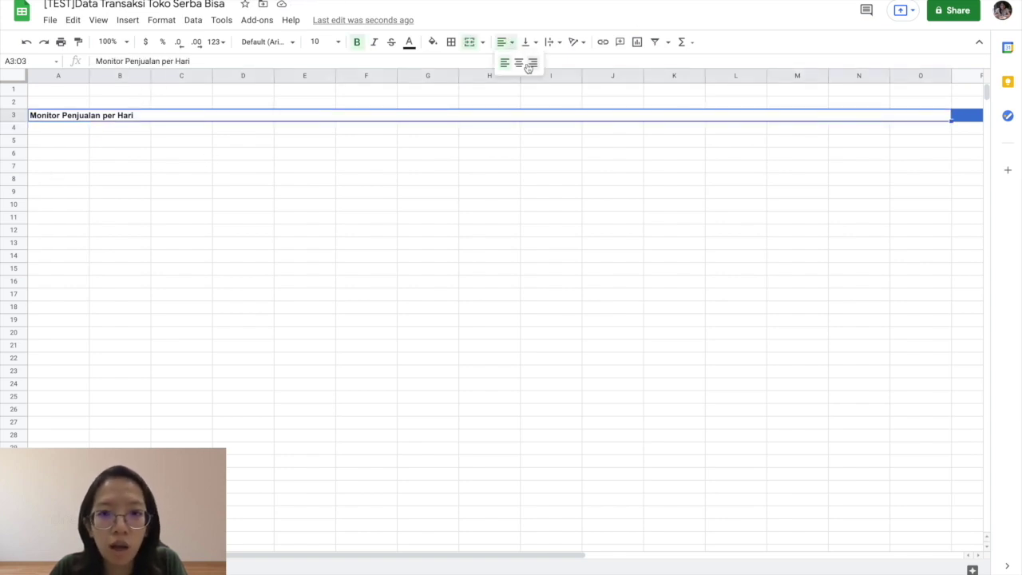
left_click(519, 61)
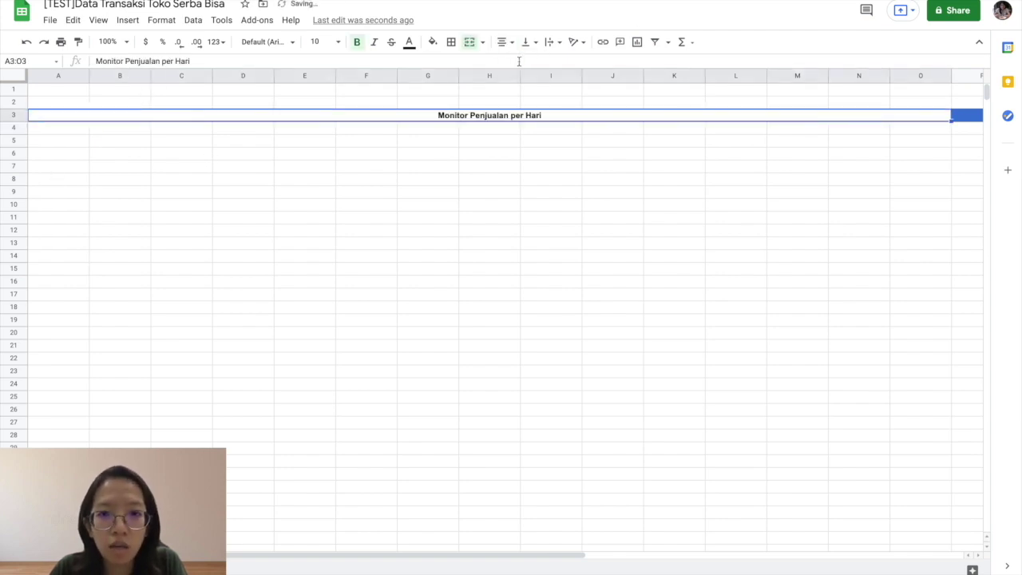
- Fill the merged title cell with the same dark blue as row 3 and set its text to white
left_click(432, 42)
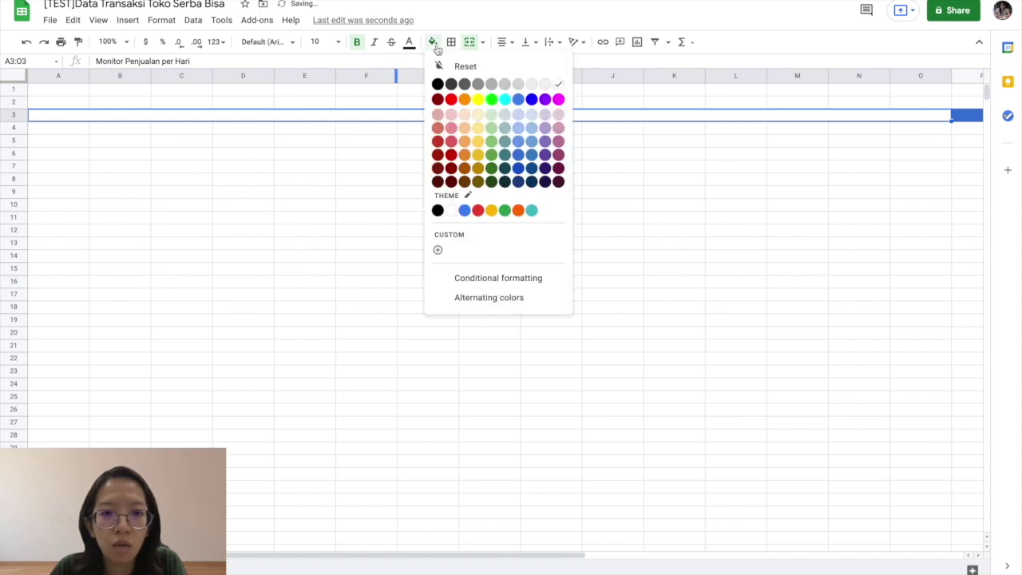
left_click(519, 142)
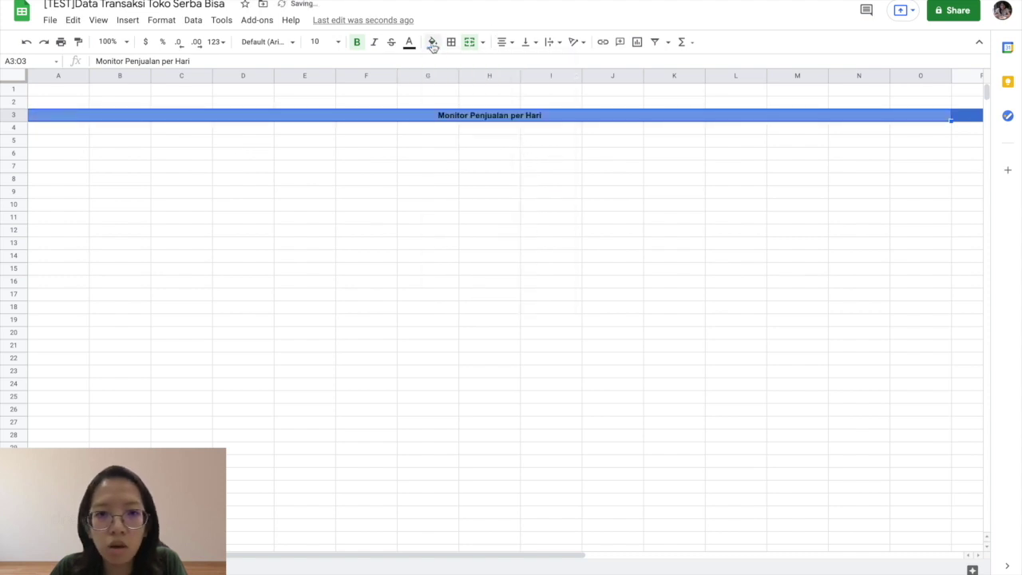
left_click(432, 42)
left_click(519, 157)
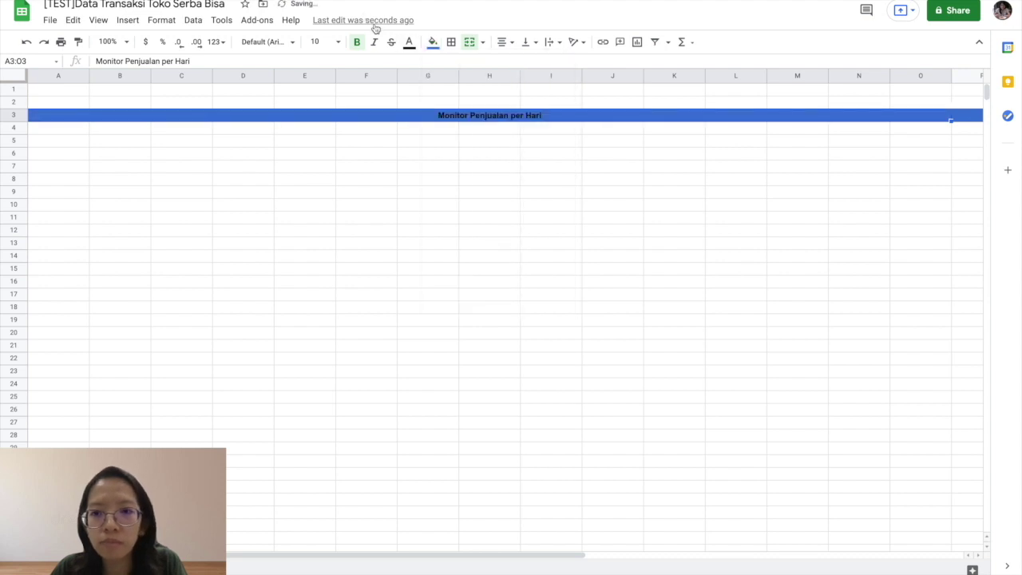
left_click(412, 41)
left_click(533, 85)
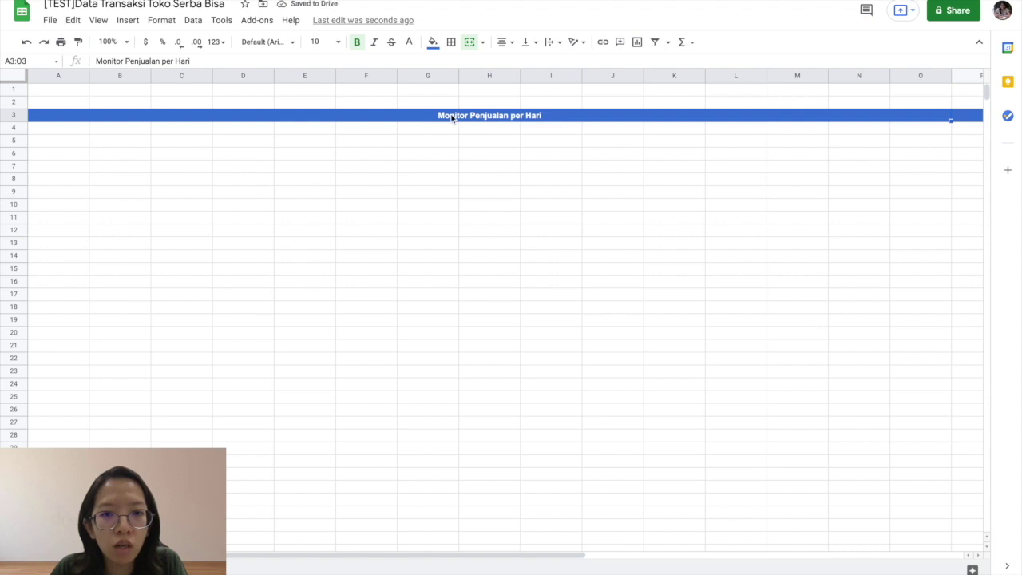
- Set the dashboard title's font size to 24
left_click(315, 41)
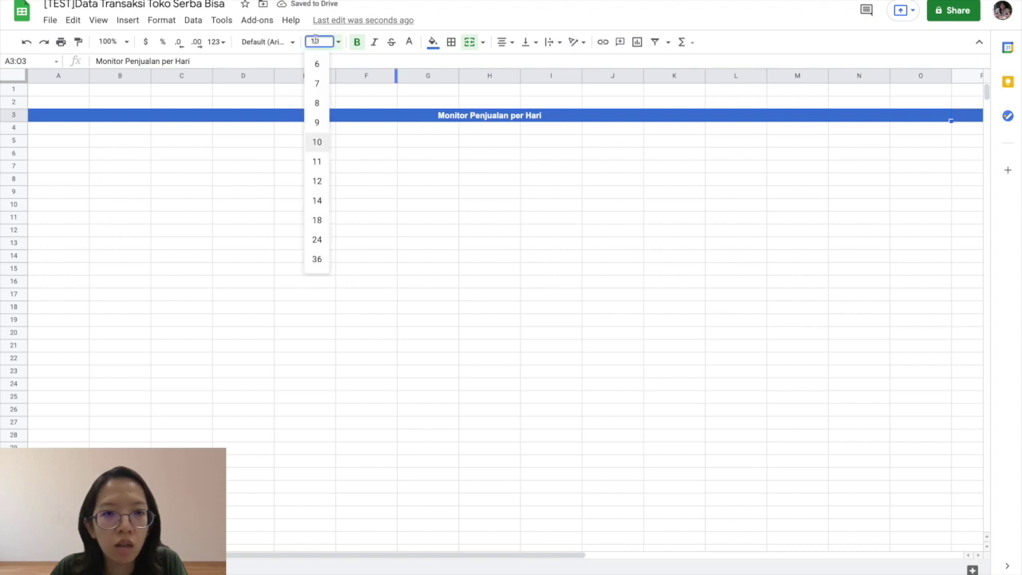
left_click(317, 240)
left_click(584, 221)
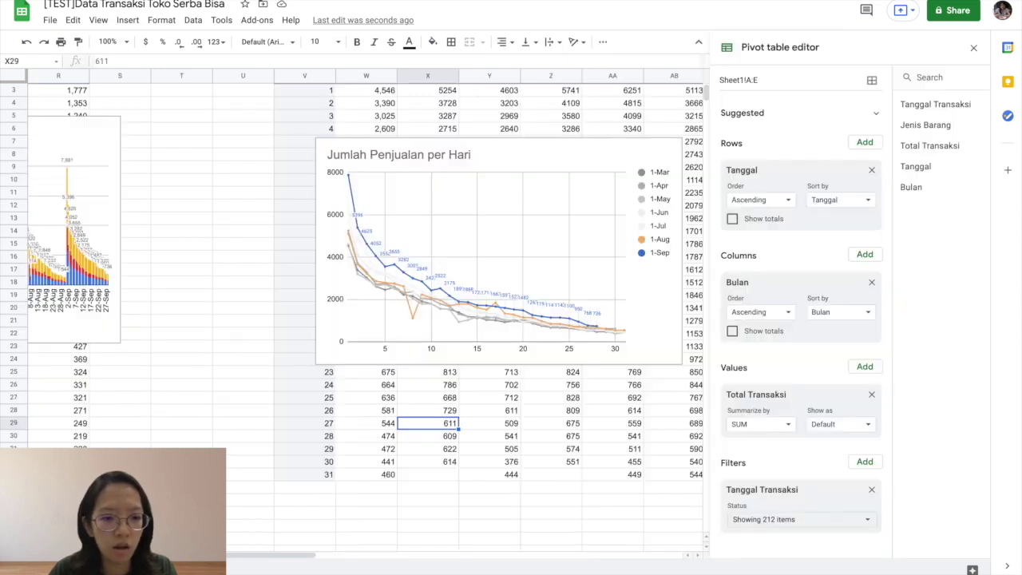
- Copy the three "Jumlah Penjualan per Hari" charts from the pivot table sheet and paste them on the dashboard sheet at cell A7
scroll(336, 312, "left", 15)
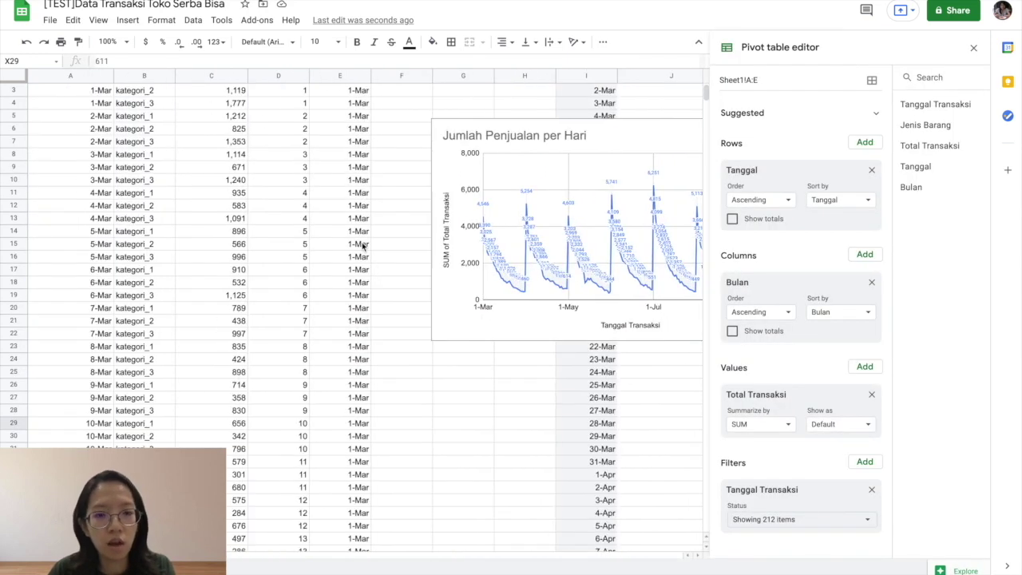
scroll(587, 142, "right", 10)
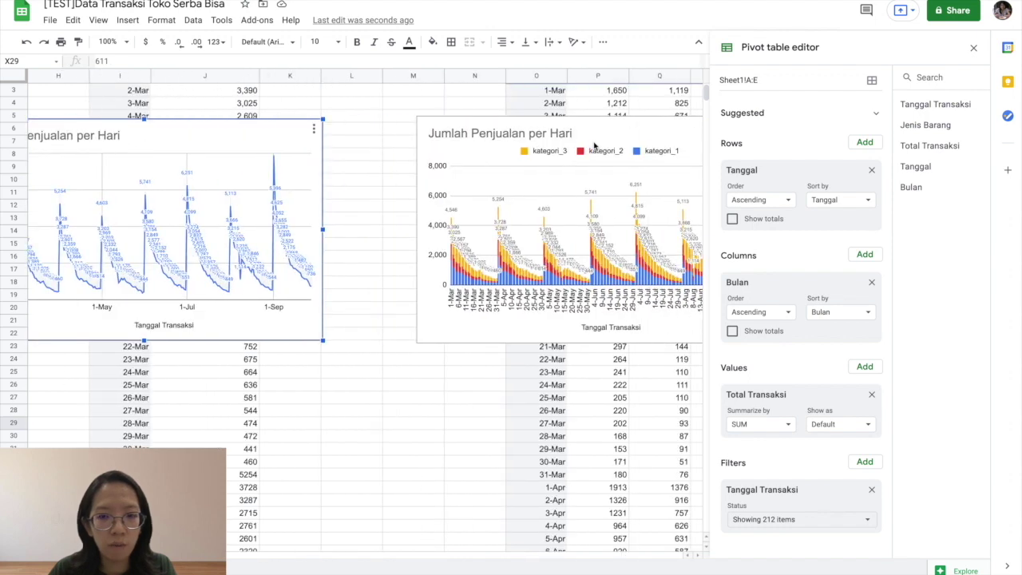
scroll(474, 224, "right", 5)
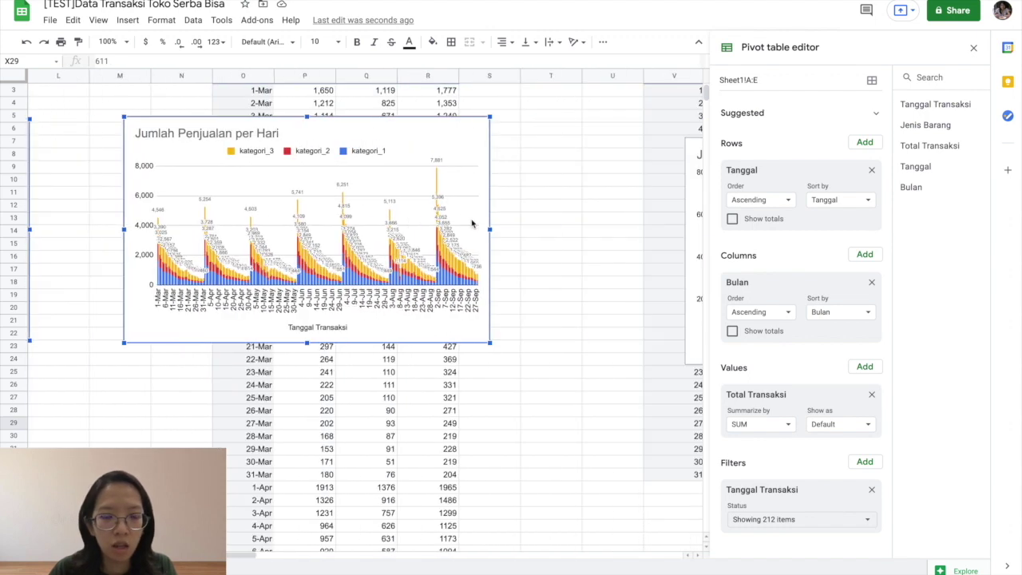
left_click(634, 163)
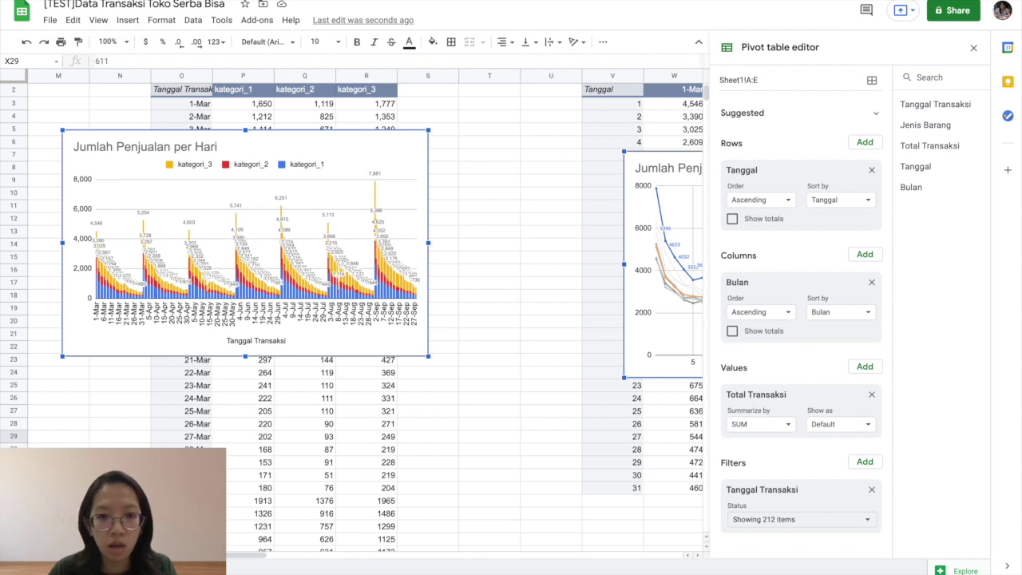
key("Escape")
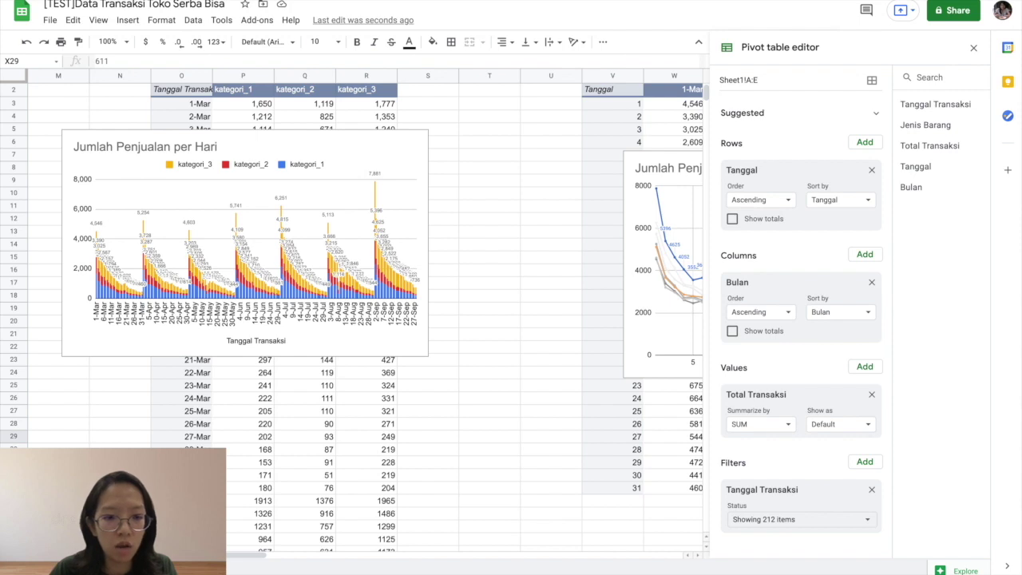
left_click(180, 571)
left_click(79, 179)
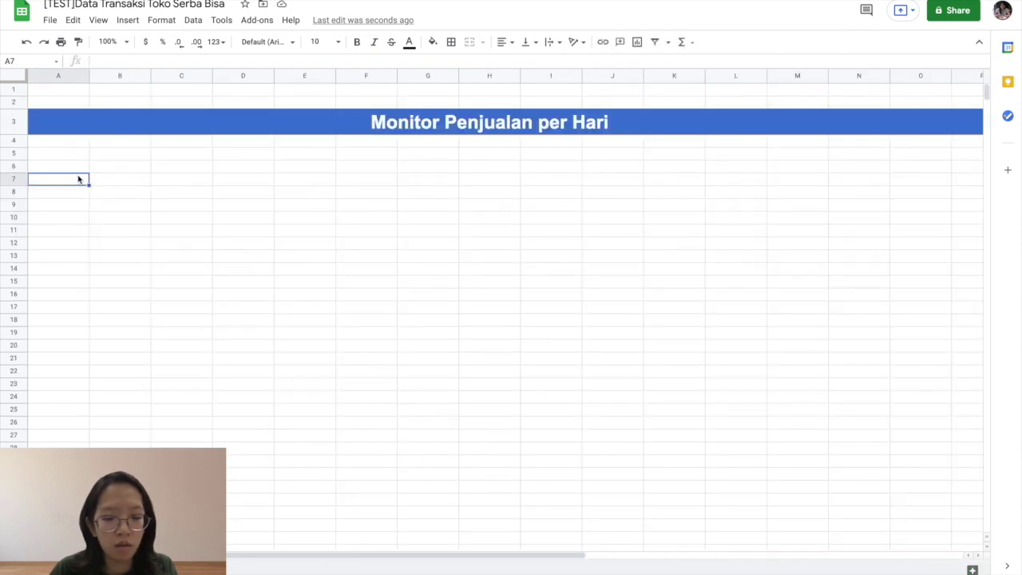
- Move the line chart comparing the months below the first line chart, aligning their left edges at column B
scroll(811, 184, "right", 5)
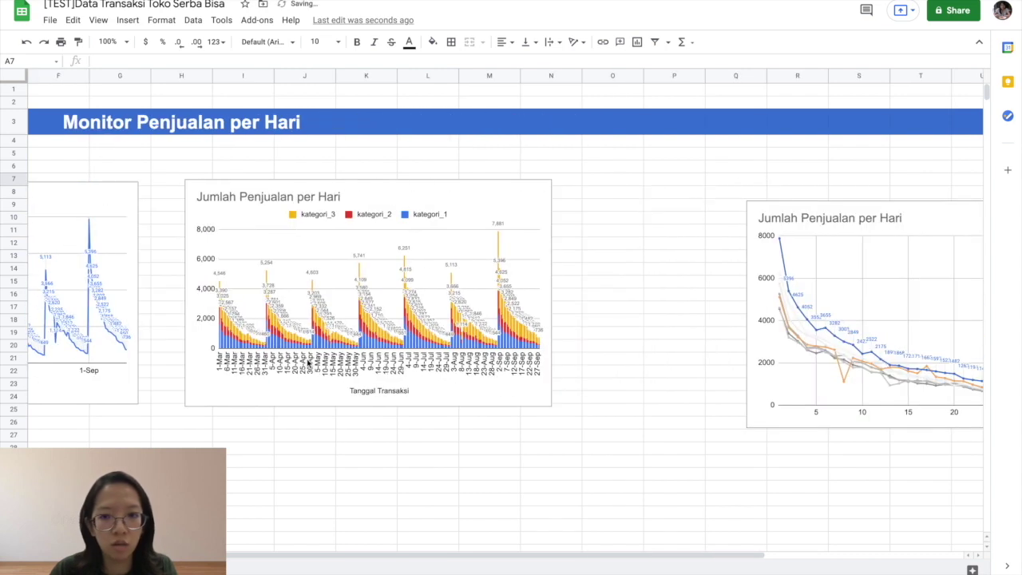
left_click(810, 212)
left_click_drag(810, 213, 228, 452)
scroll(615, 441, "down", 5)
scroll(615, 441, "left", 4)
scroll(615, 441, "down", 1)
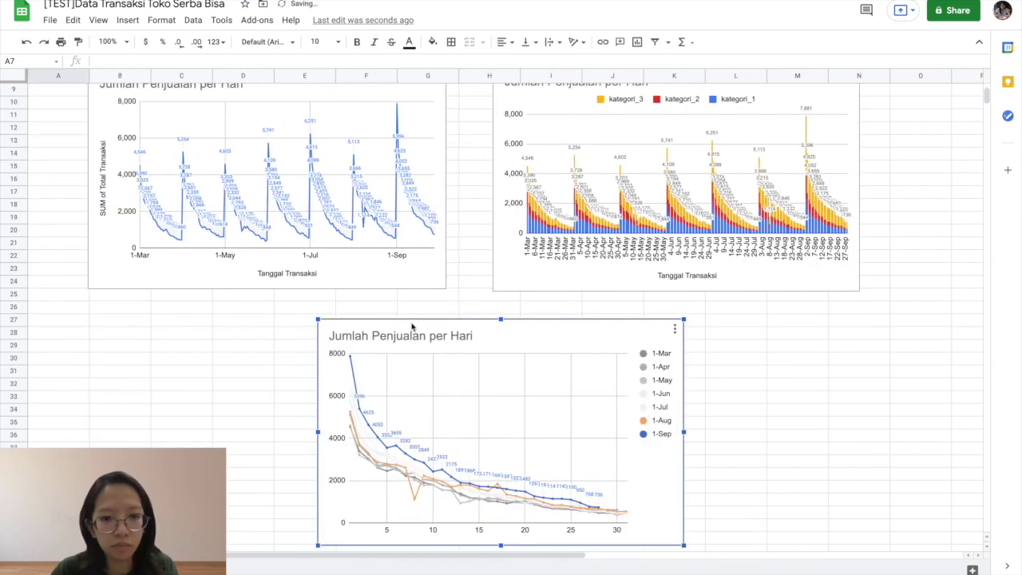
left_click_drag(191, 329, 163, 322)
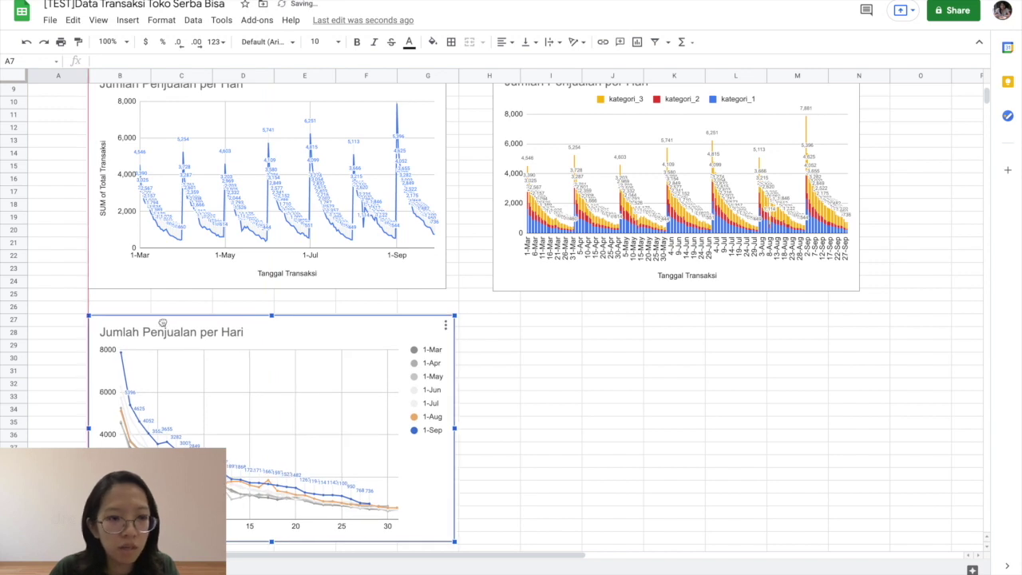
scroll(506, 347, "up", 2)
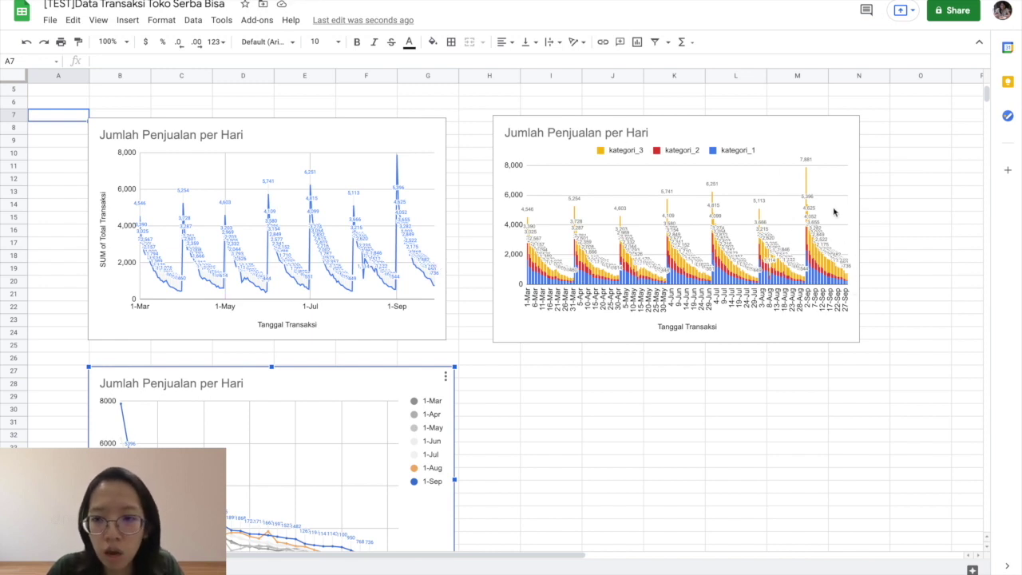
scroll(205, 381, "down", 2)
scroll(206, 420, "down", 2)
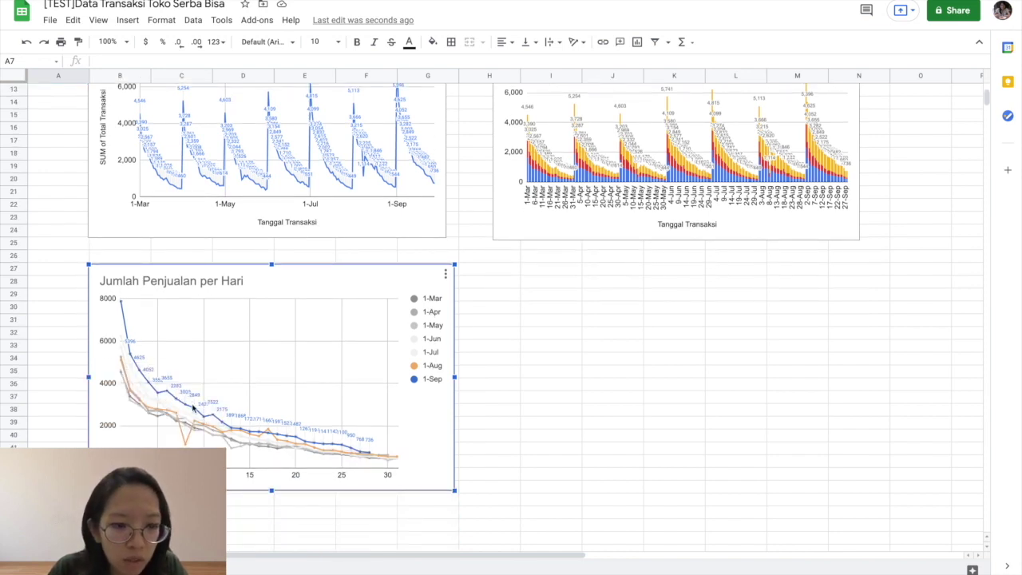
mouse_move(168, 414)
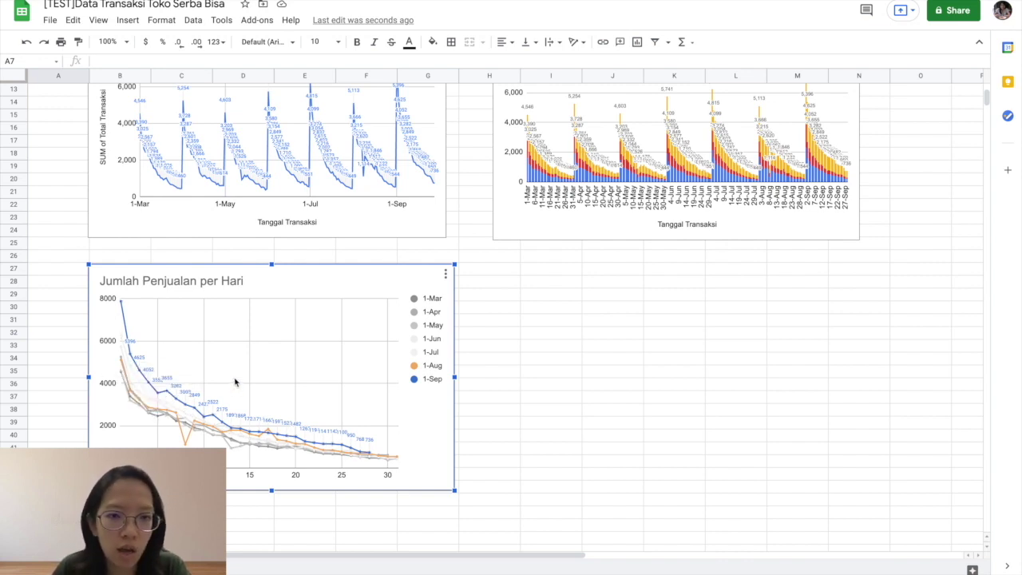
- Enter the label "Tanggal" in cell A4 and the date "29 Sept 2021" in B4, below the title banner
scroll(352, 416, "up", 3)
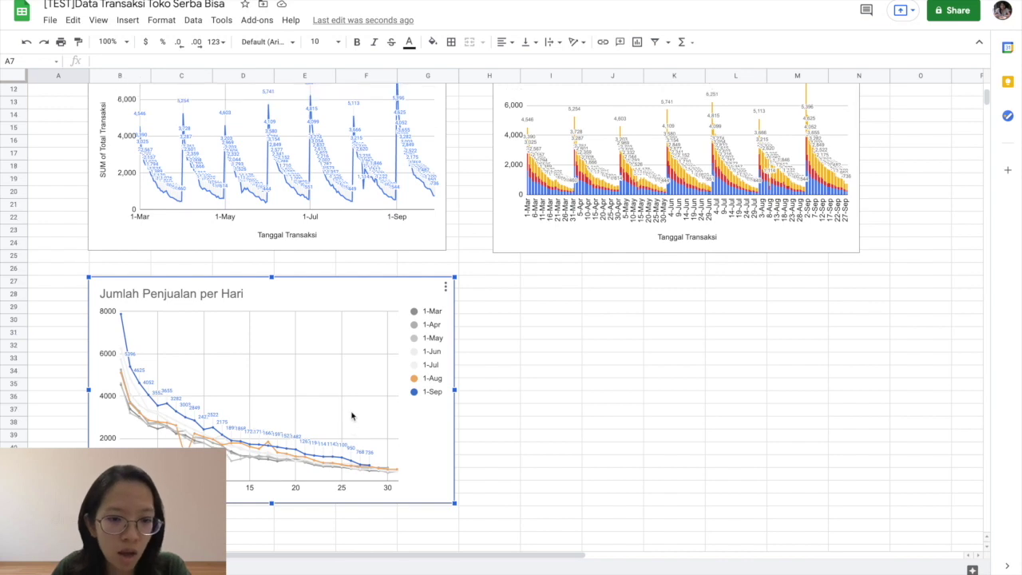
scroll(351, 415, "up", 2)
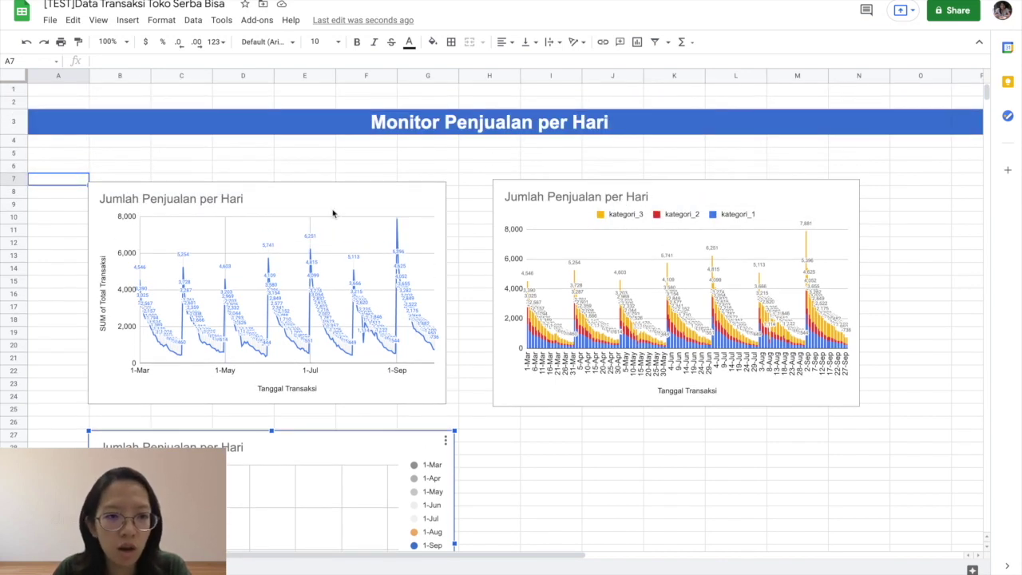
left_click(102, 145)
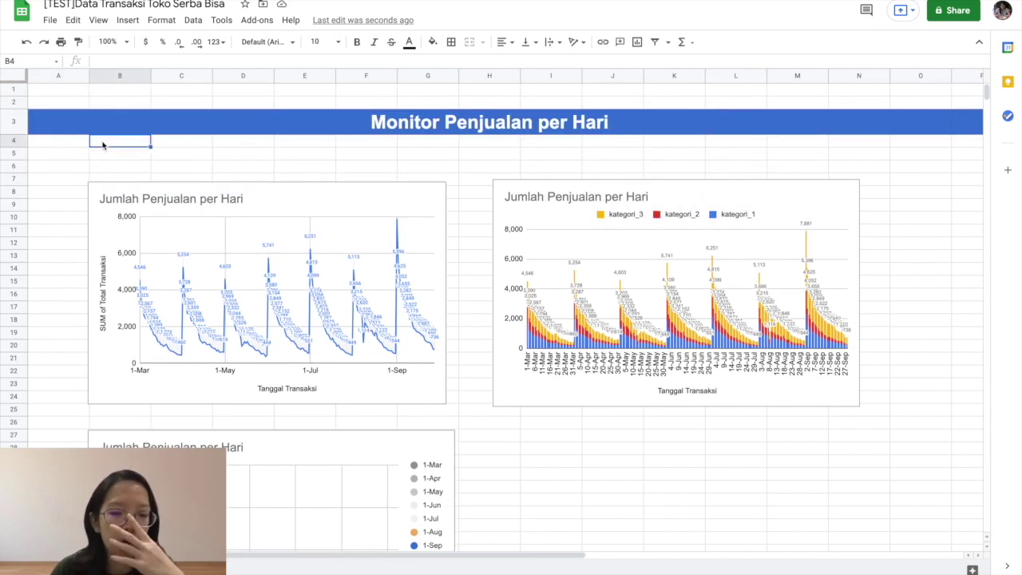
left_click(45, 144)
type("Da")
type("nggal")
key("Tab")
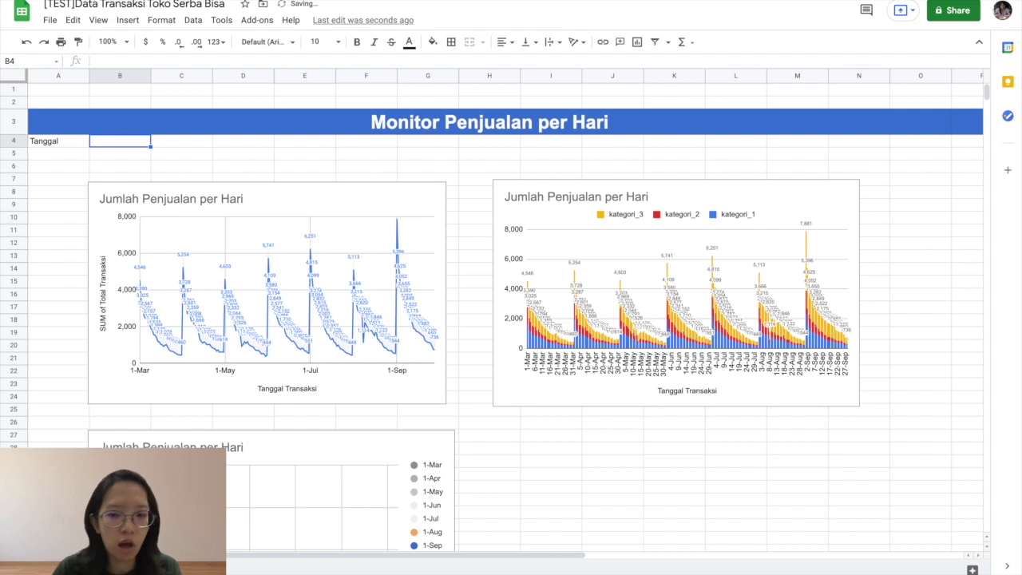
type("29 Sept 2021")
key("Return")
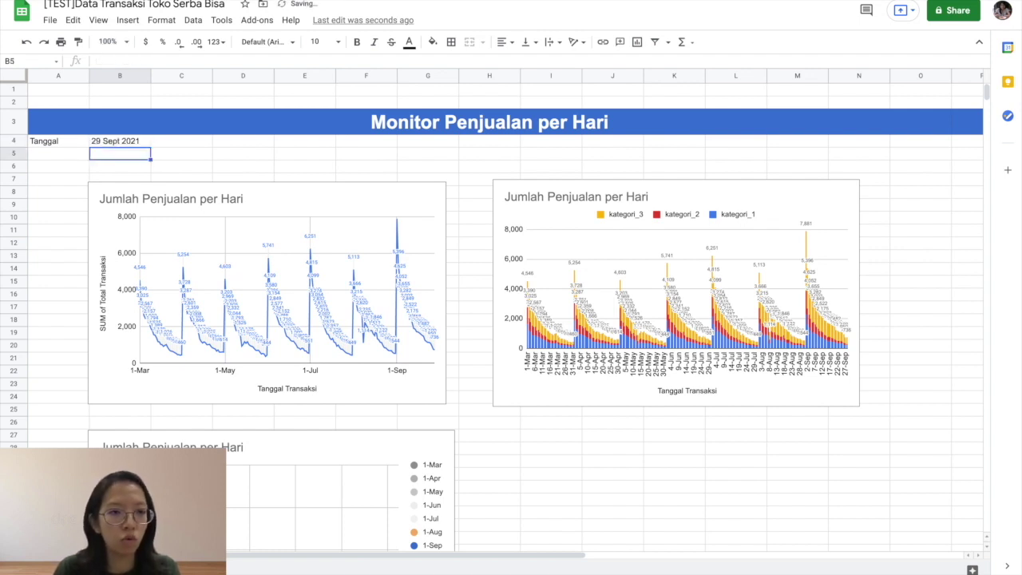
- Enter the label "By" in cell A5 and "si Bisa" in B5
key("Left")
type("By")
key("Tab")
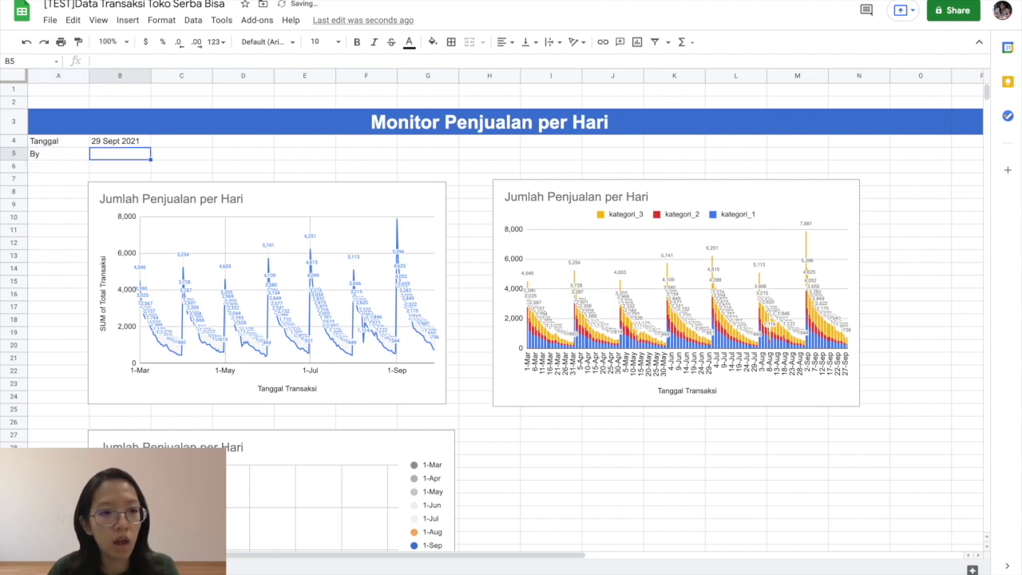
type("si Bisa")
key("Return")
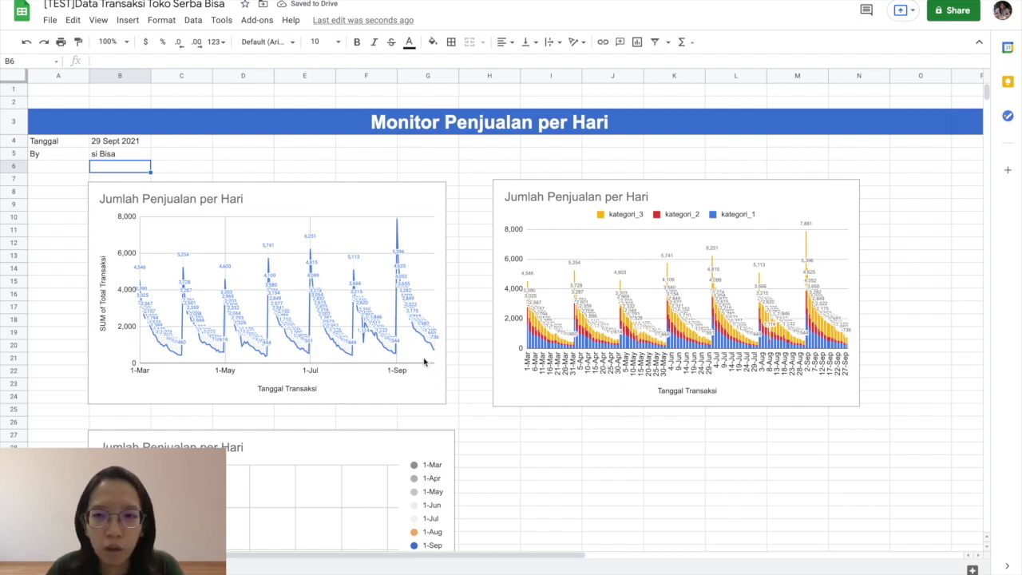
- Hide the gridlines on the dashboard sheet
left_click(490, 159)
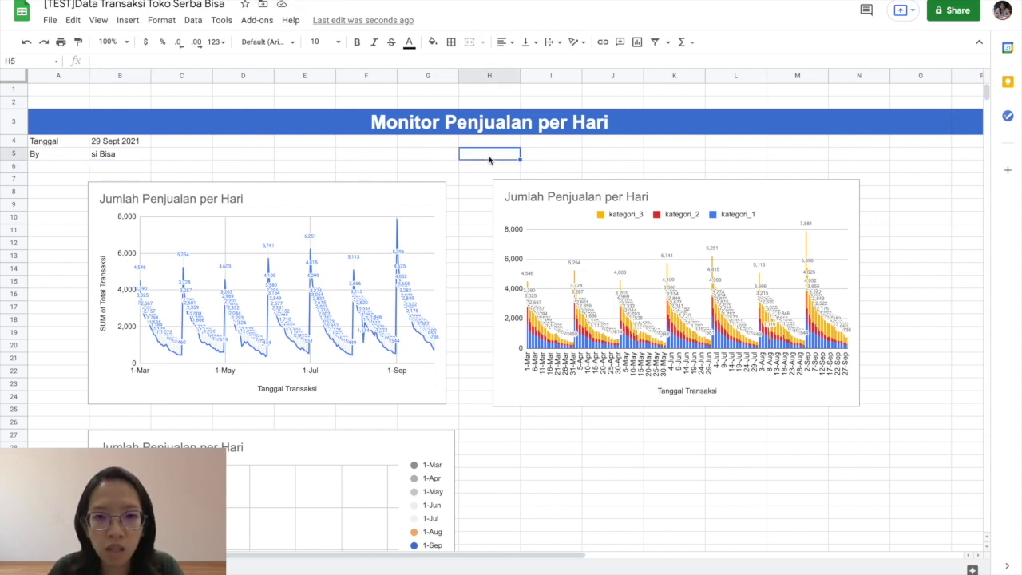
left_click(97, 20)
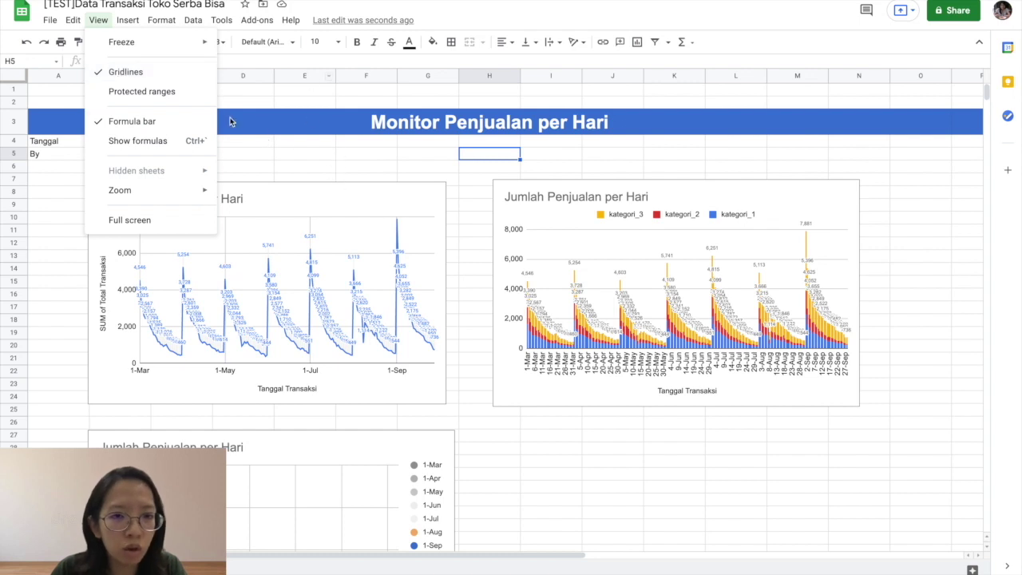
left_click(128, 72)
left_click(585, 467)
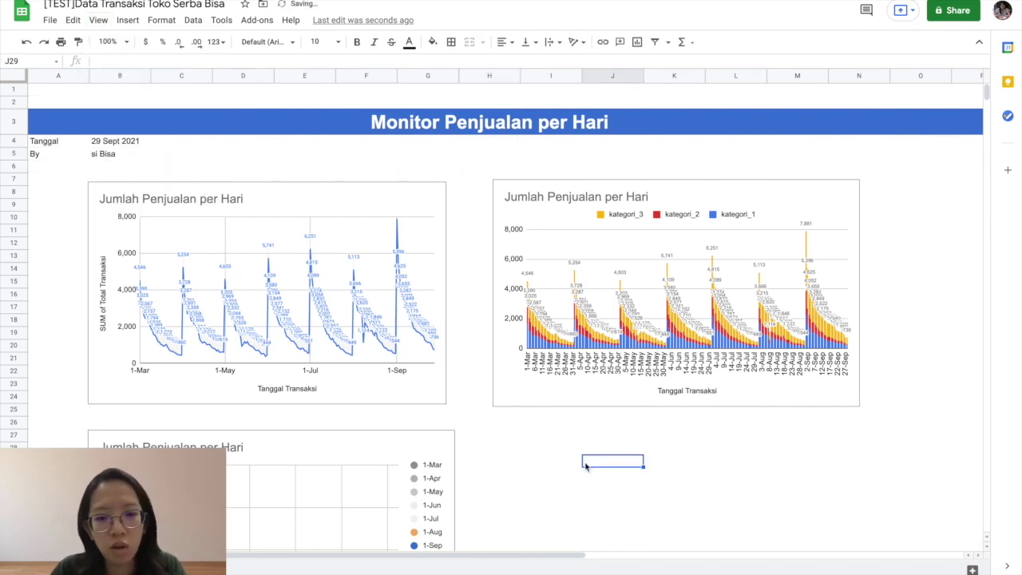
- Shrink the stacked category chart slightly so its size roughly matches the line chart beside it
left_click(518, 203)
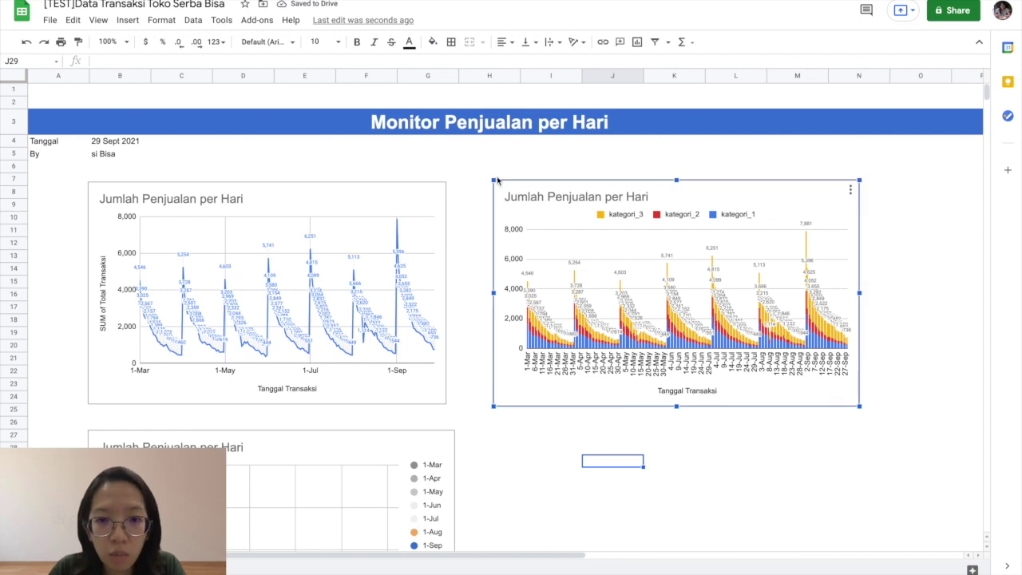
left_click_drag(492, 178, 502, 185)
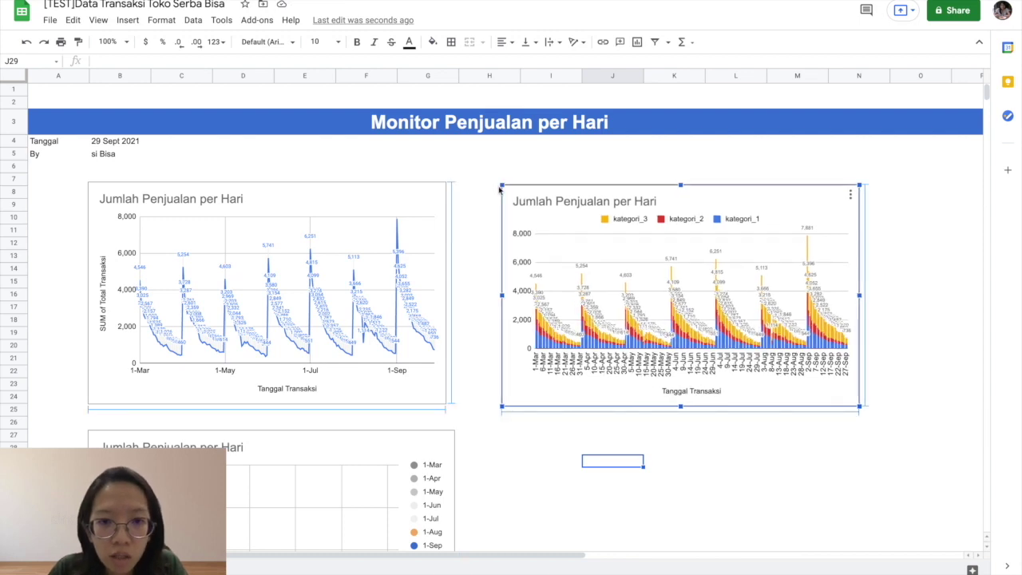
left_click_drag(681, 185, 680, 180)
mouse_move(502, 407)
left_mouse_down()
mouse_move(488, 404)
mouse_move(510, 399)
left_mouse_up()
left_click(505, 423)
- Select the line chart comparing the months, below the first line chart, for resizing
scroll(507, 498, "down", 4)
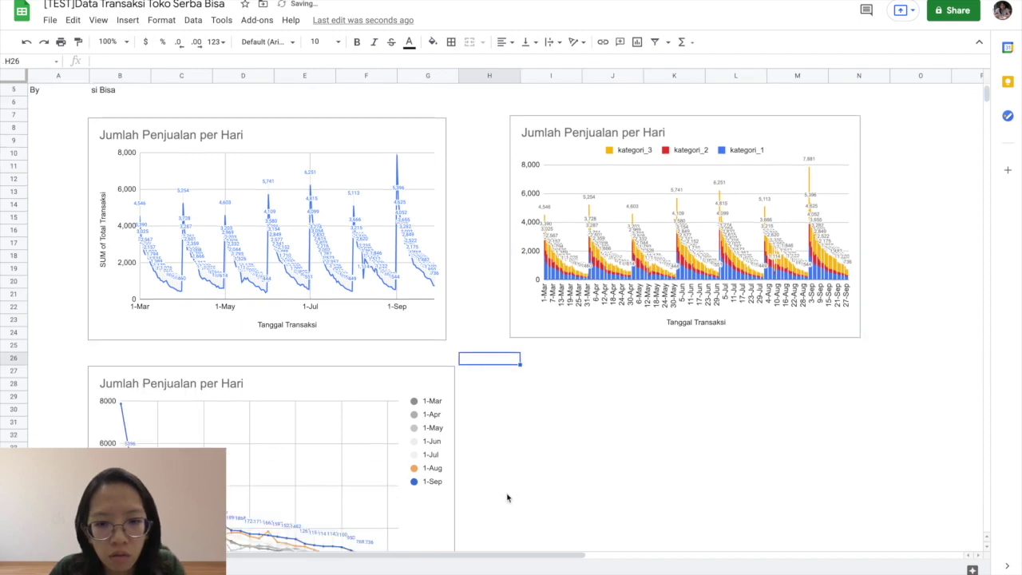
left_click(439, 494)
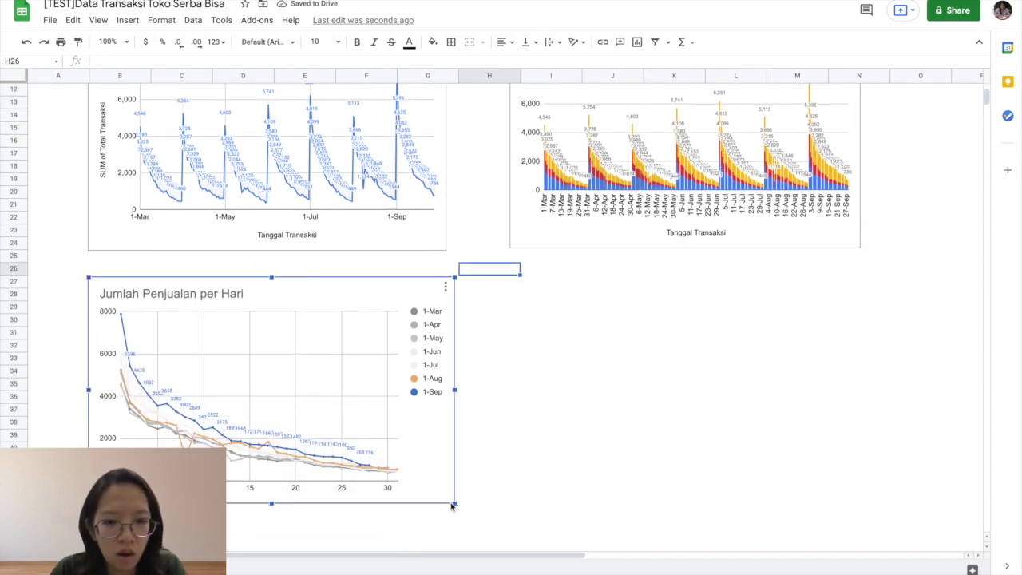